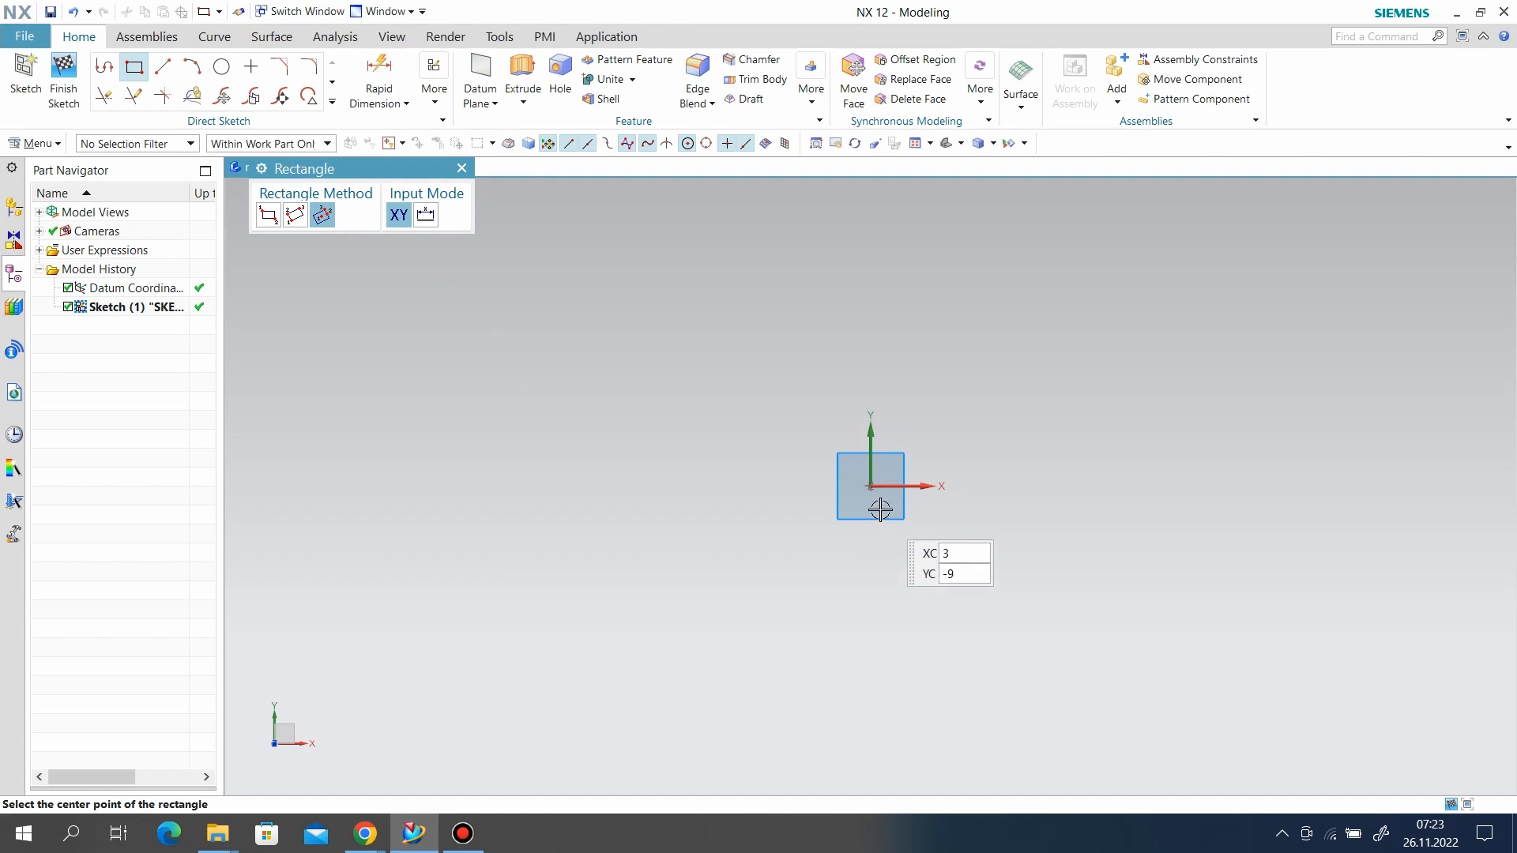
Step: Sketch a centre rectangle about 110 by 54 mm at the origin and dimension its width
{"action": "left_click", "coordinate": [870, 486]}
{"action": "left_click", "coordinate": [1030, 486]}
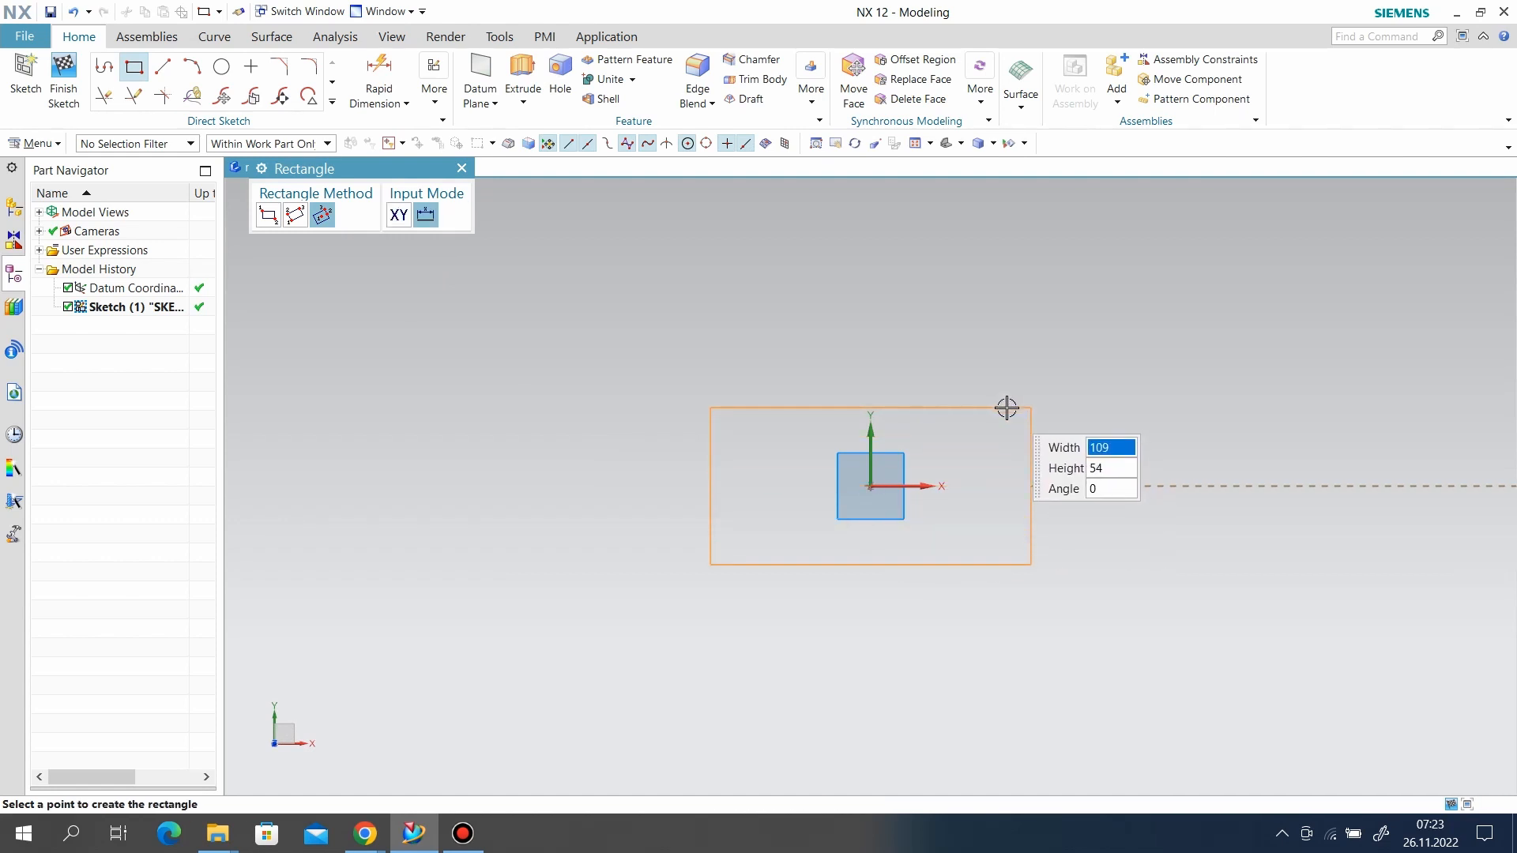
{"action": "left_click", "coordinate": [380, 79]}
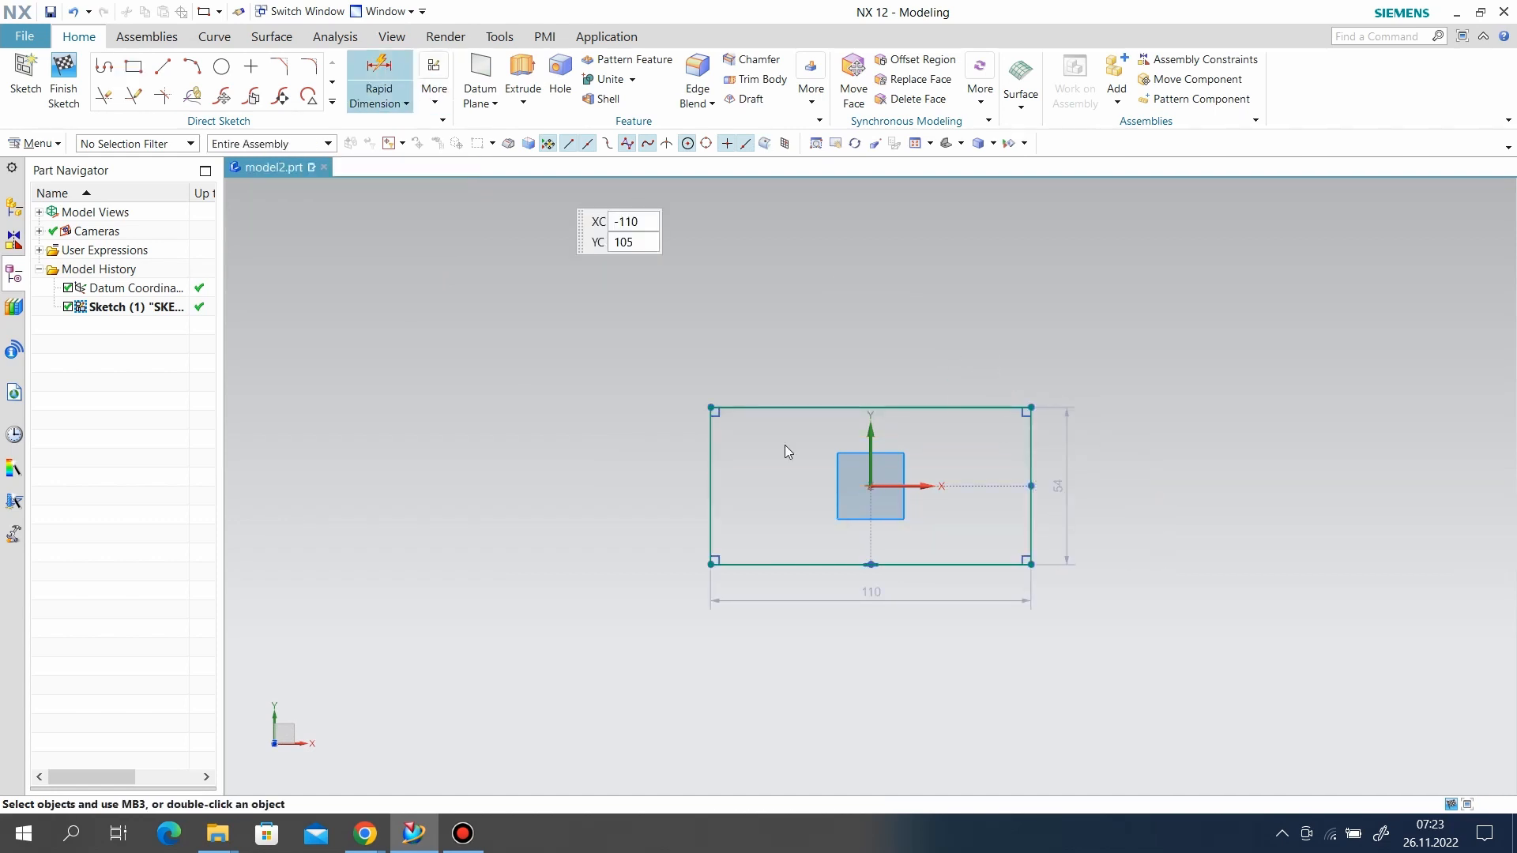
{"action": "left_click", "coordinate": [793, 565]}
{"action": "left_click", "coordinate": [814, 600]}
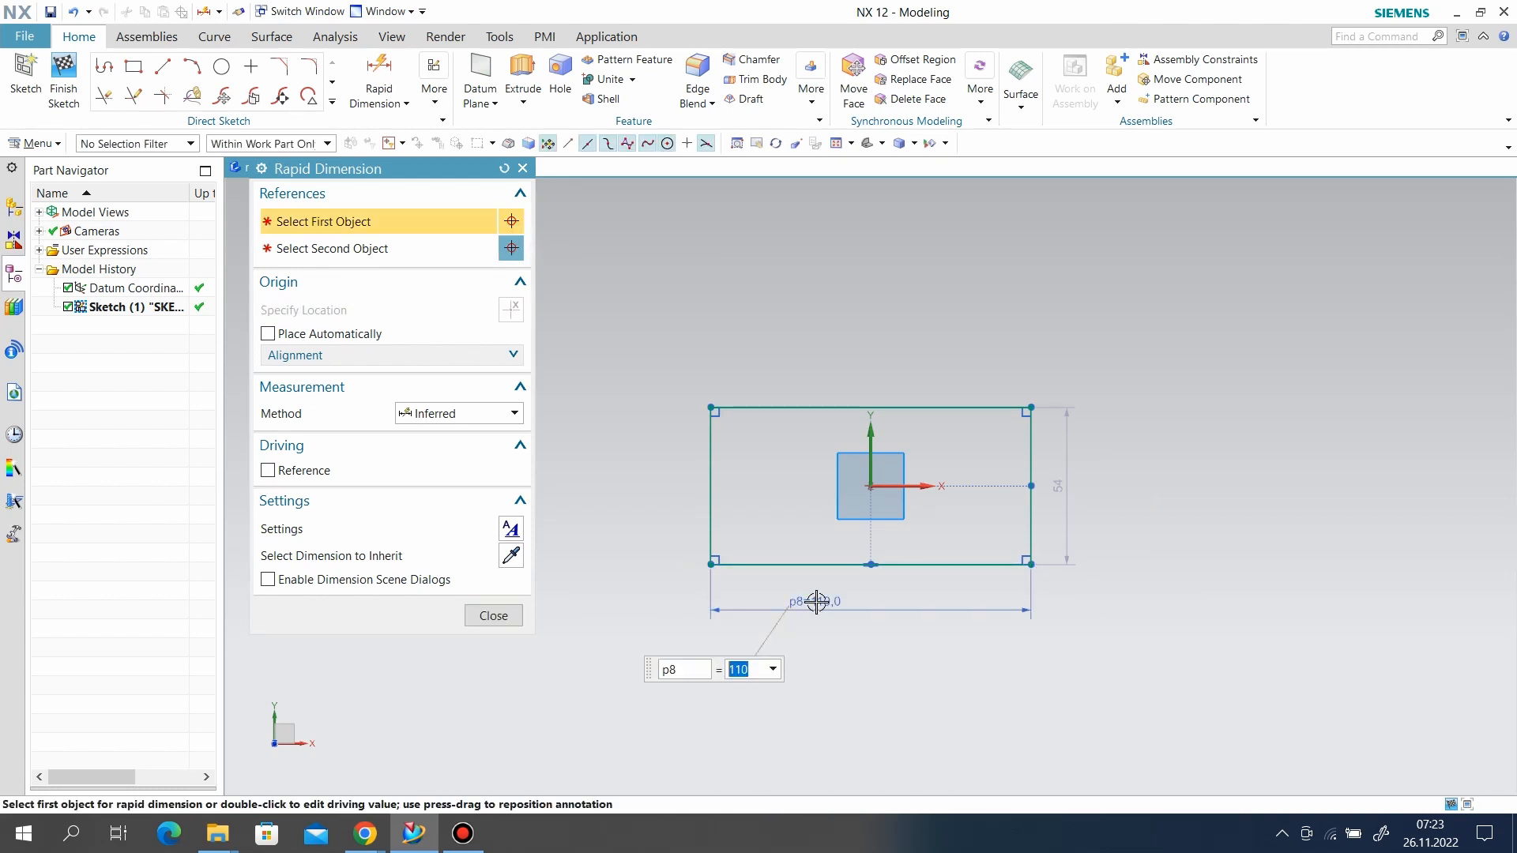
Step: Dimension the rectangle's height and set it to 70 mm
{"action": "left_click", "coordinate": [1033, 454]}
{"action": "left_click", "coordinate": [1102, 502]}
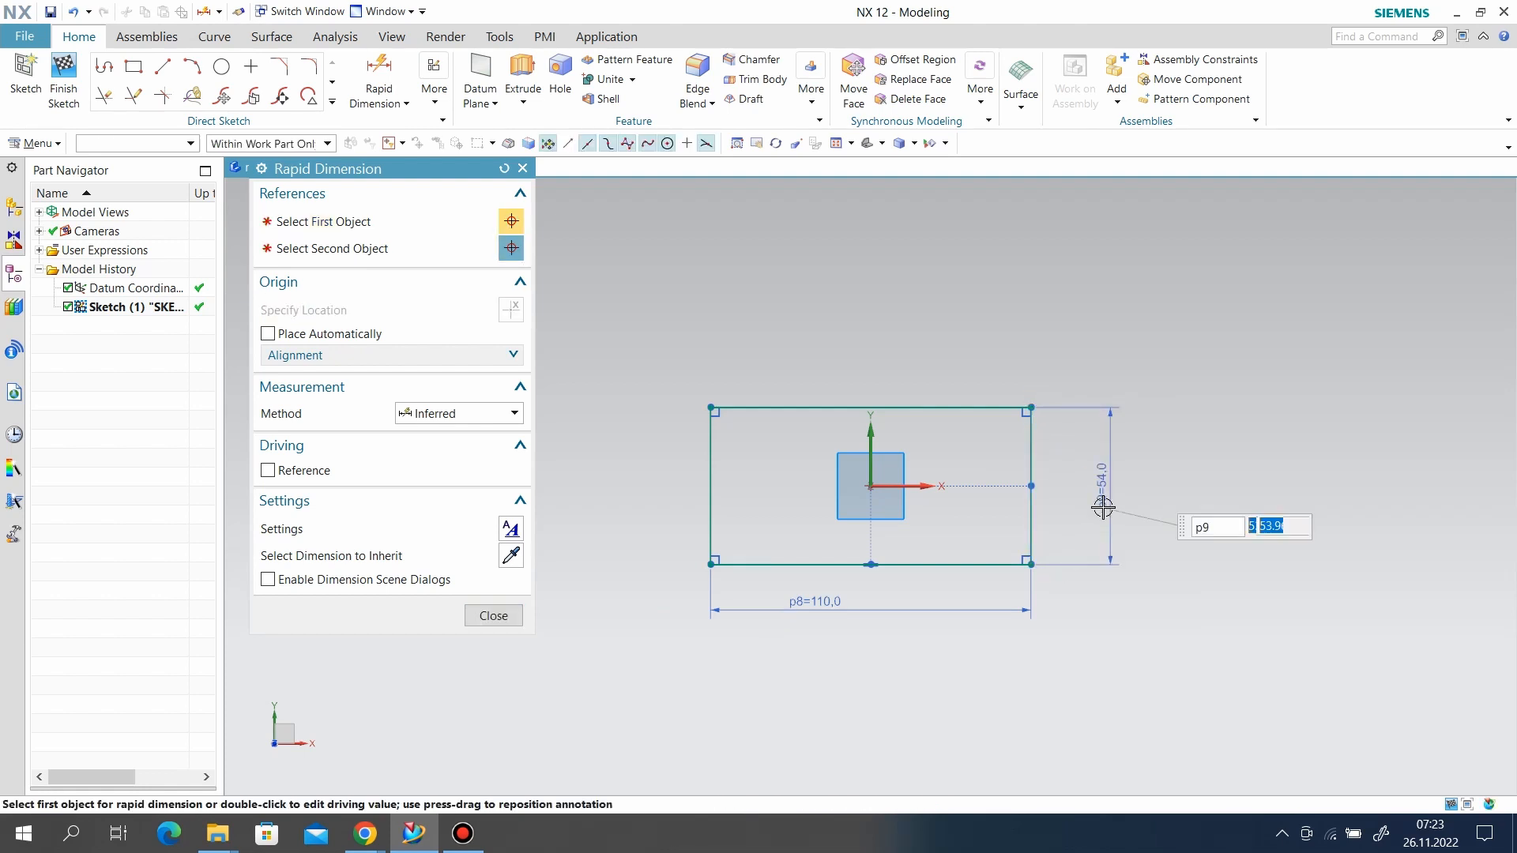
{"action": "type", "text": "70"}
{"action": "key", "text": "Return"}
{"action": "left_click", "coordinate": [502, 617]}
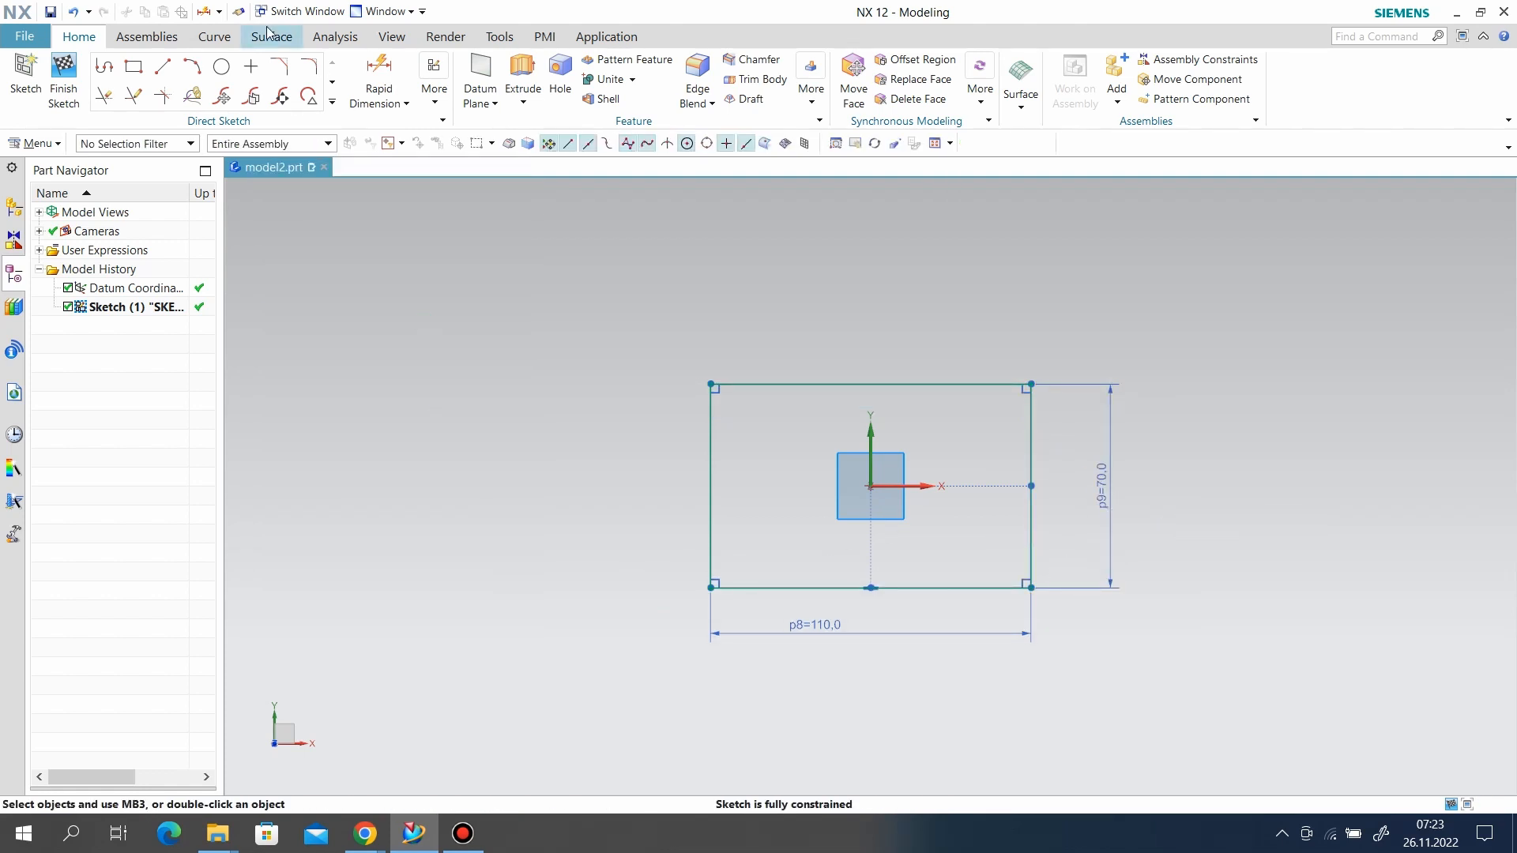
Step: Draw a circle inside the rectangle, centred just below the origin, and set its diameter to 30 mm
{"action": "left_click", "coordinate": [222, 68]}
{"action": "scroll", "coordinate": [972, 501], "scroll_direction": "up", "scroll_amount": 2}
{"action": "left_click", "coordinate": [836, 483]}
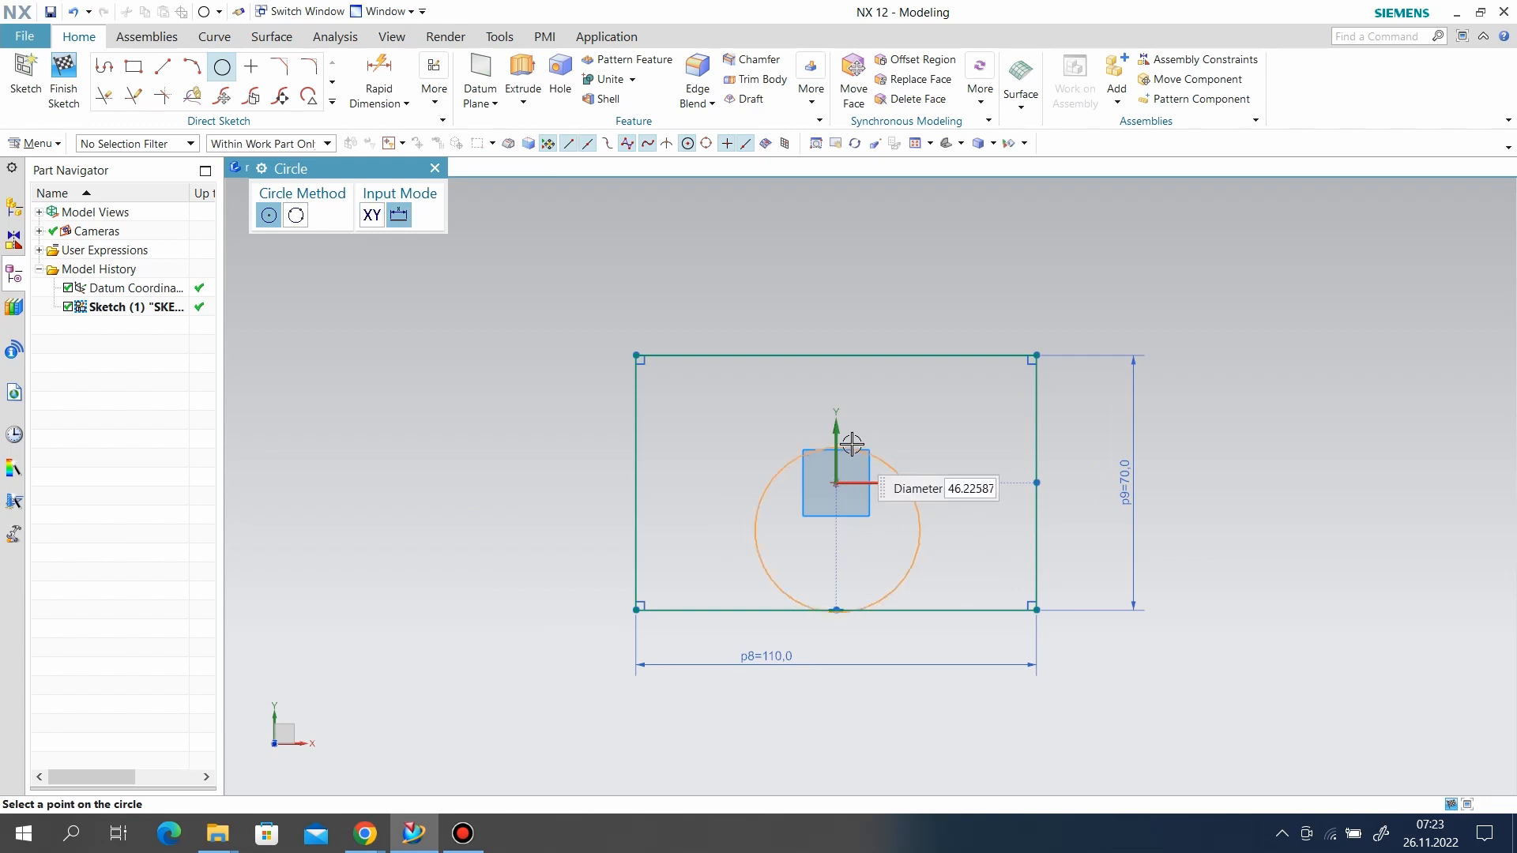
{"action": "left_click", "coordinate": [852, 443]}
{"action": "key", "text": "d"}
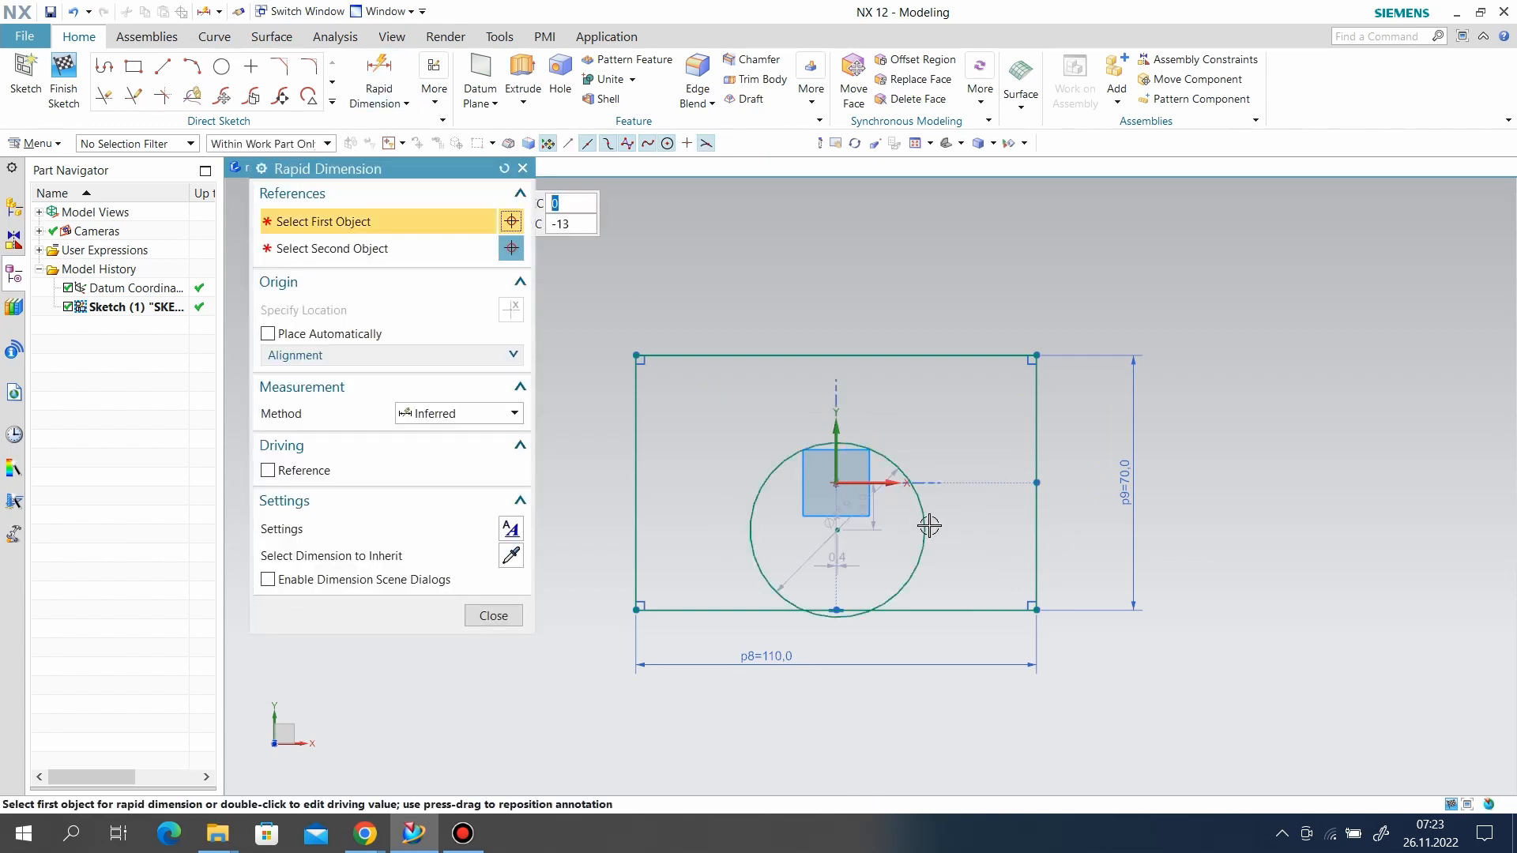
{"action": "left_click", "coordinate": [976, 456]}
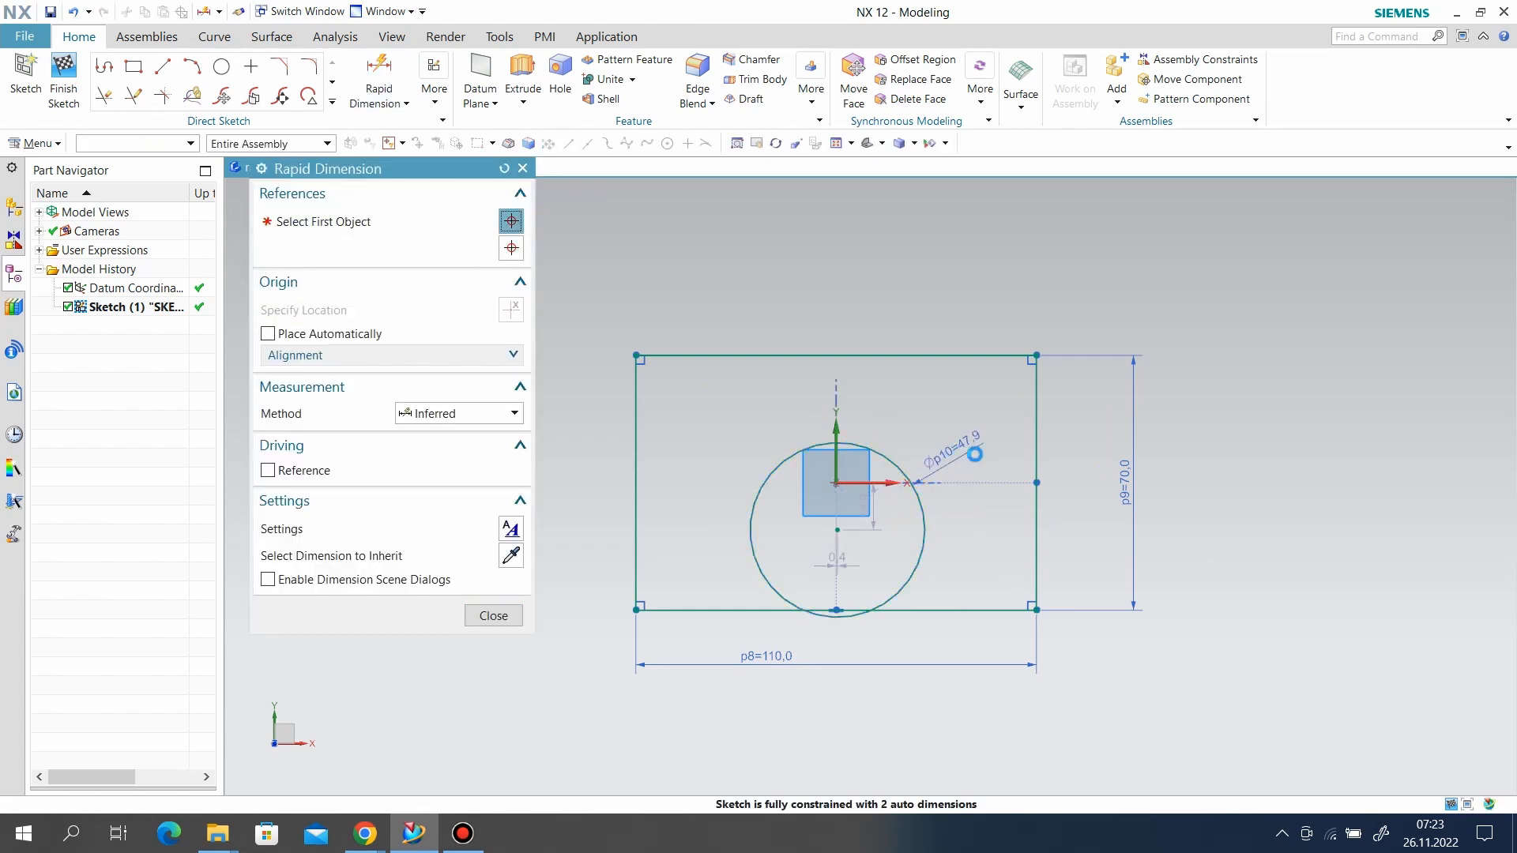
{"action": "type", "text": "30"}
{"action": "key", "text": "Return"}
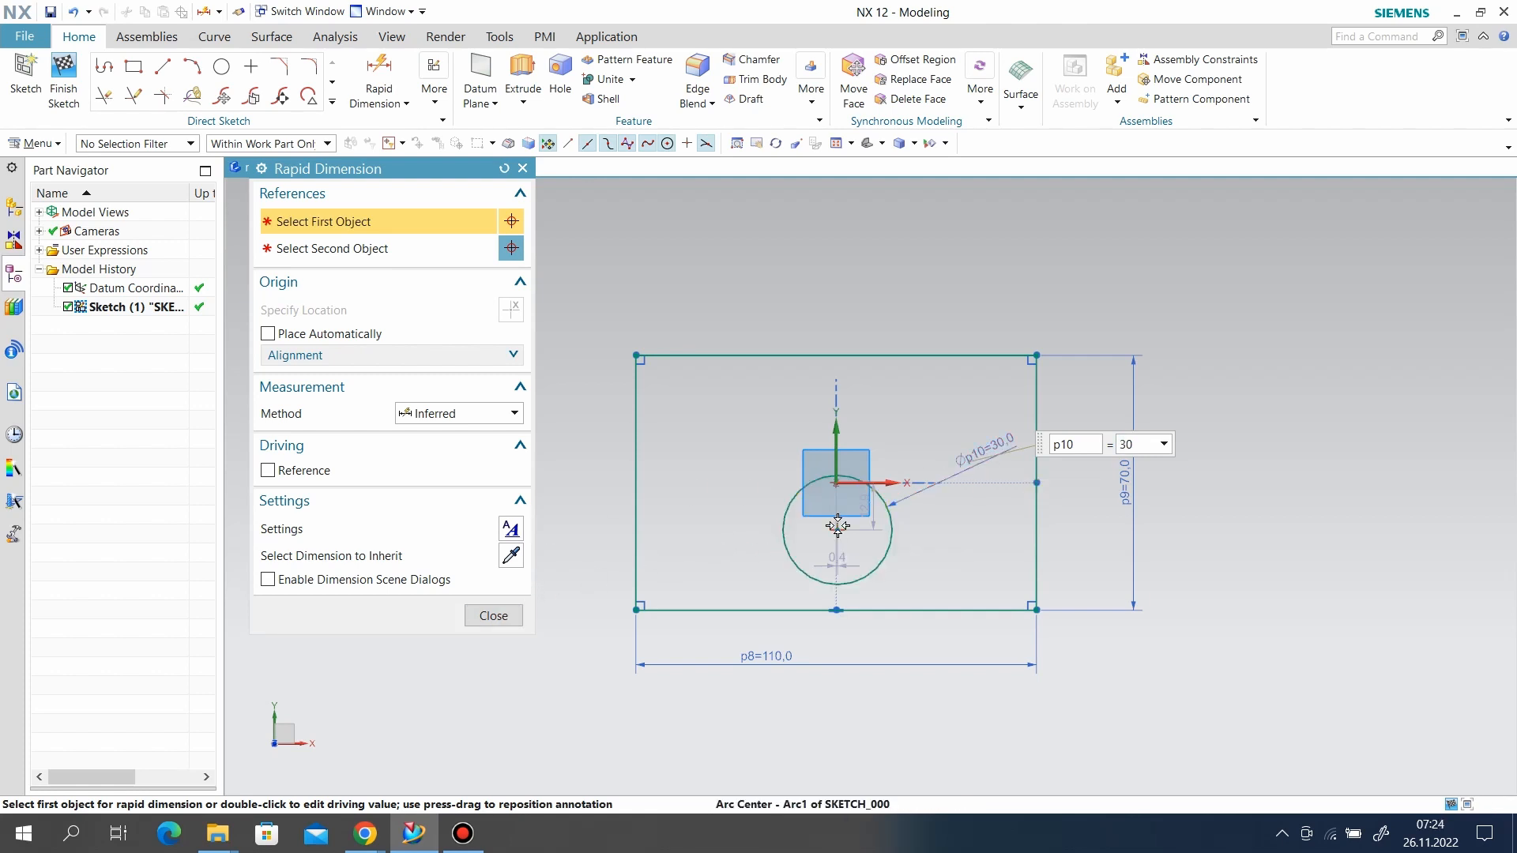
Step: Dimension the circle's centre 25 mm above the rectangle's lower edge
{"action": "left_click", "coordinate": [836, 610]}
{"action": "left_click", "coordinate": [838, 529]}
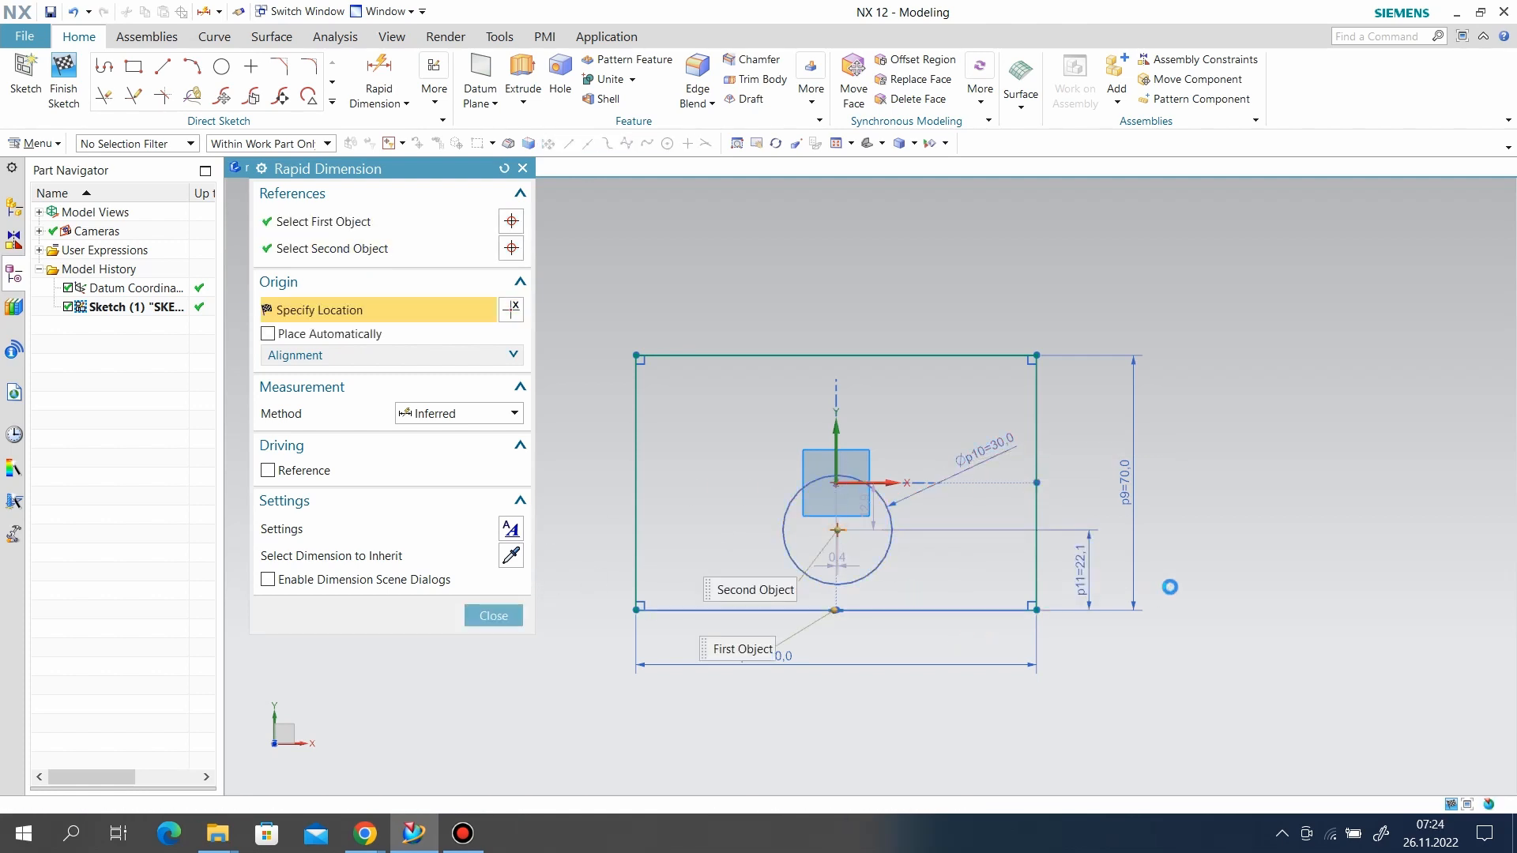
{"action": "left_click", "coordinate": [1170, 587]}
{"action": "type", "text": "25"}
{"action": "key", "text": "Return"}
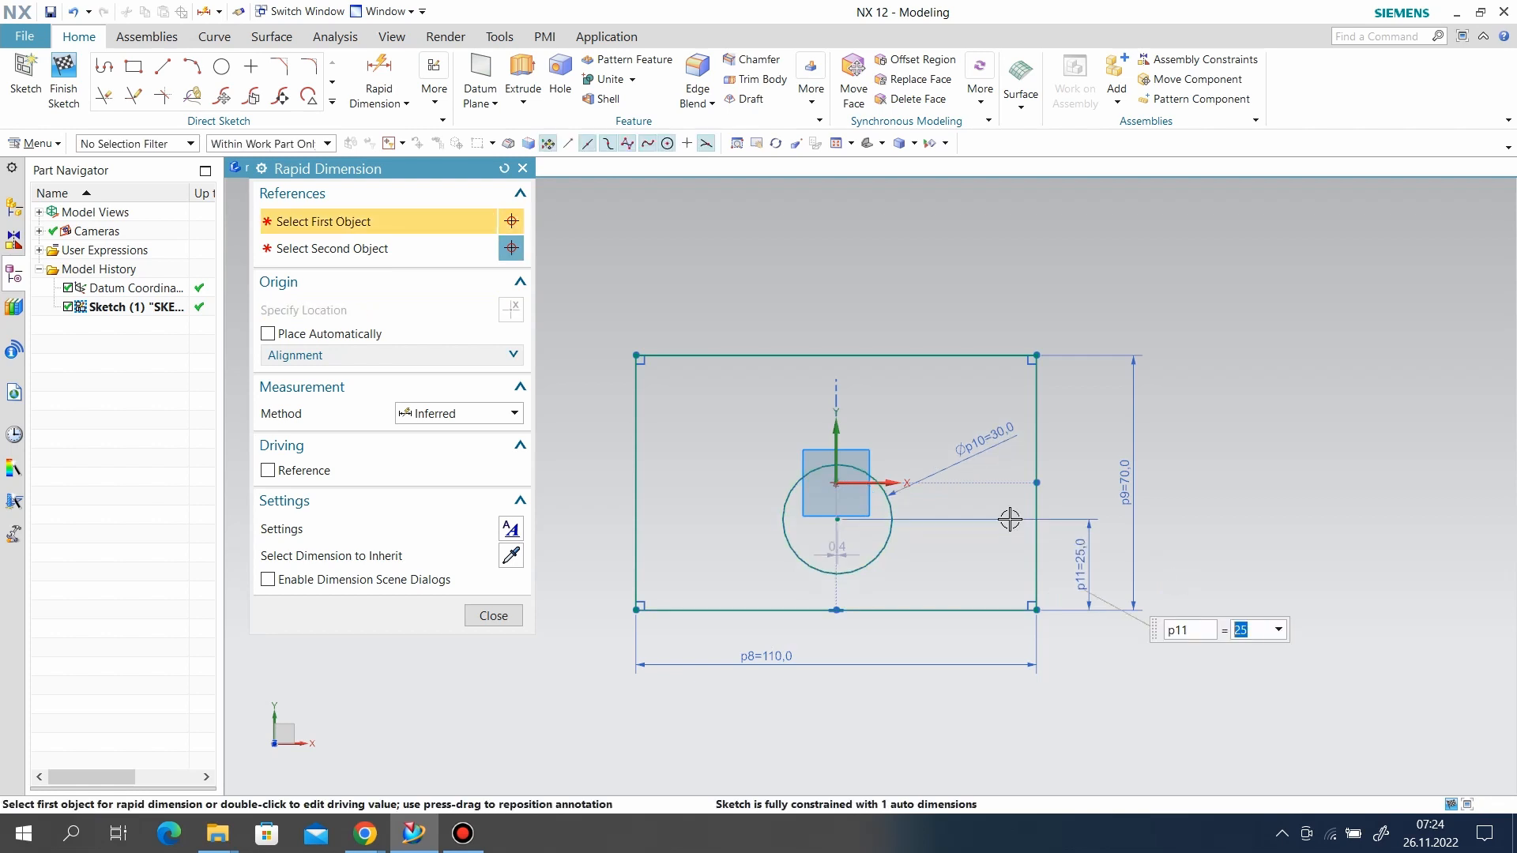
{"action": "left_click", "coordinate": [504, 618]}
Step: Align the circle's centre vertically with the midpoint of the rectangle's lower edge and finish the sketch
{"action": "left_click", "coordinate": [434, 89]}
{"action": "left_click", "coordinate": [474, 148]}
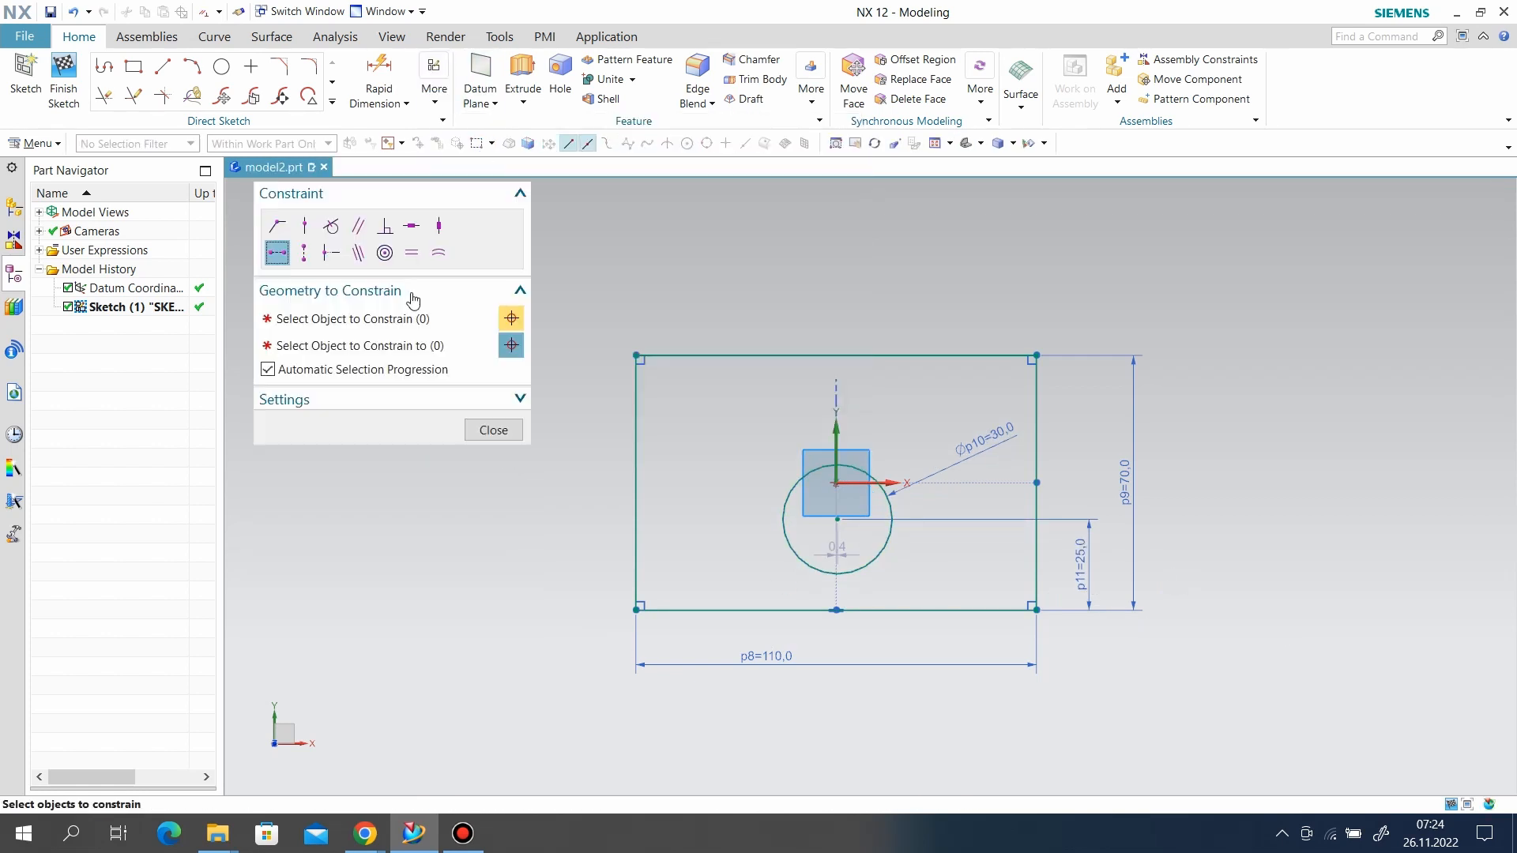
{"action": "left_click", "coordinate": [834, 517]}
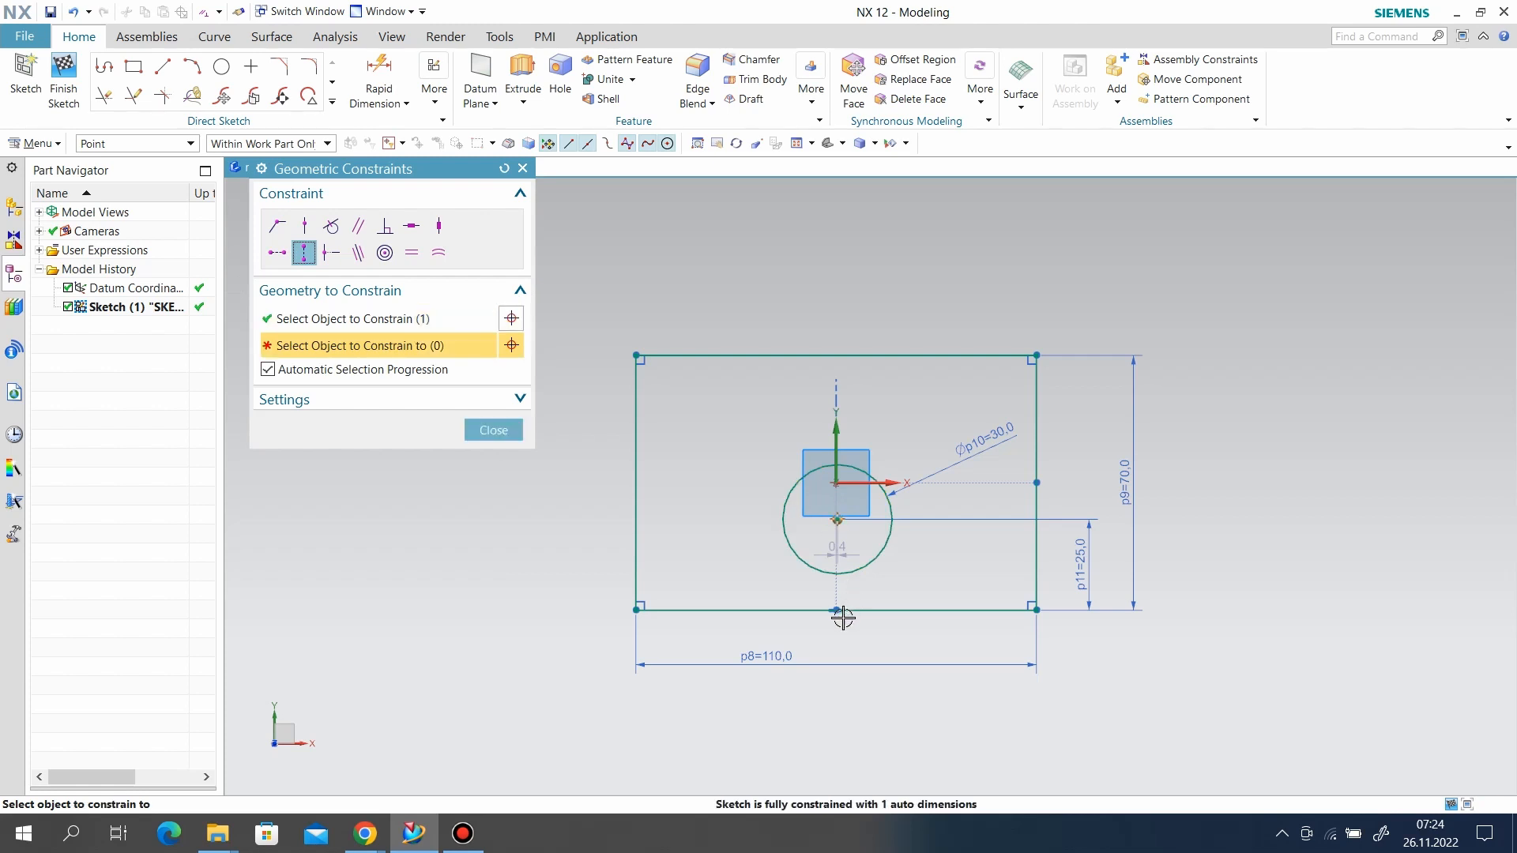
{"action": "left_click", "coordinate": [836, 610]}
{"action": "left_click", "coordinate": [490, 427]}
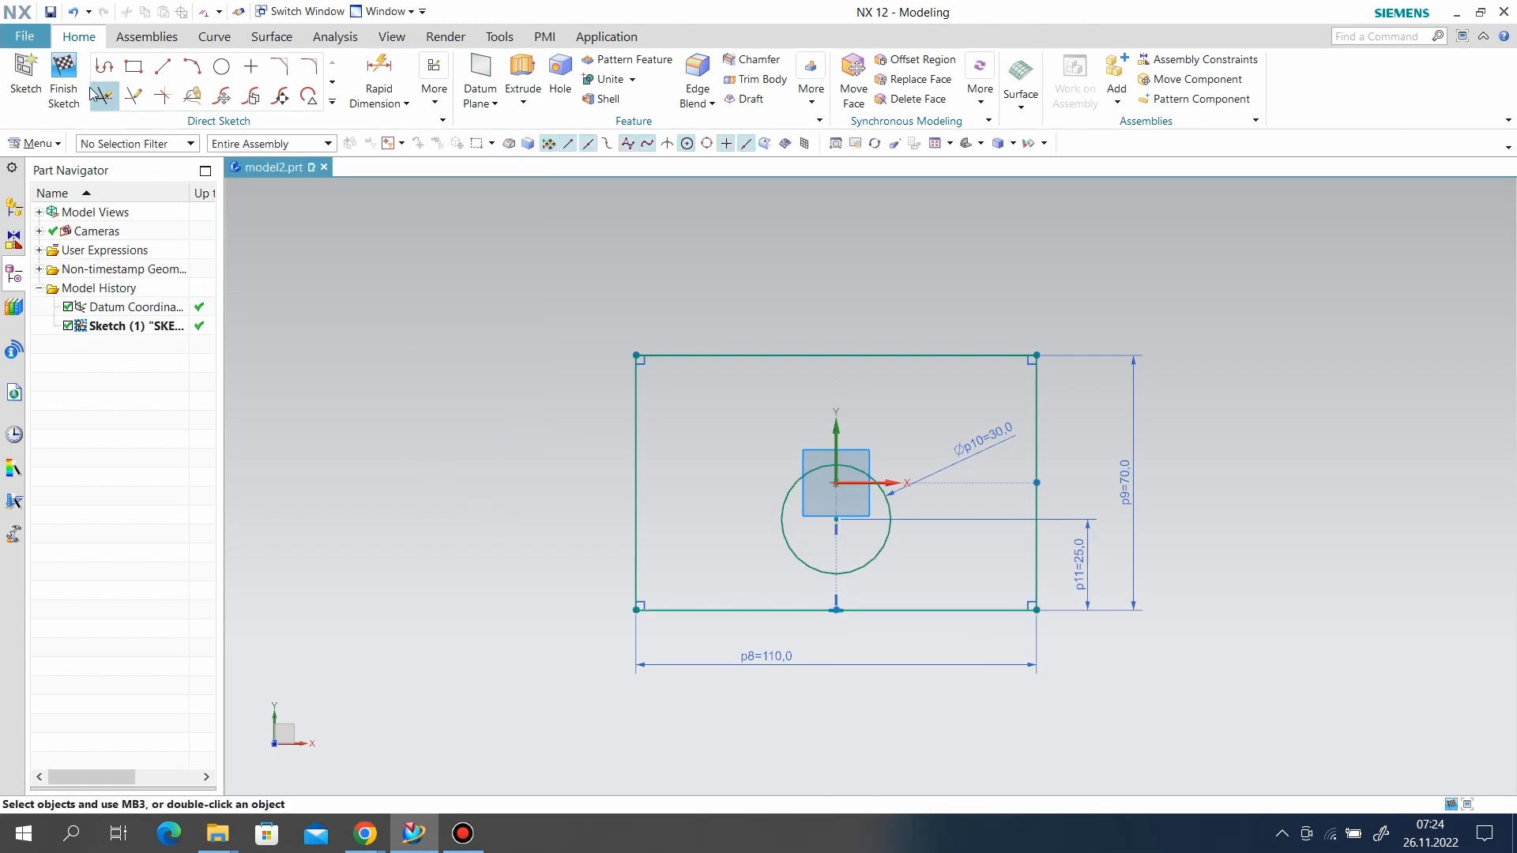
{"action": "left_click", "coordinate": [63, 87]}
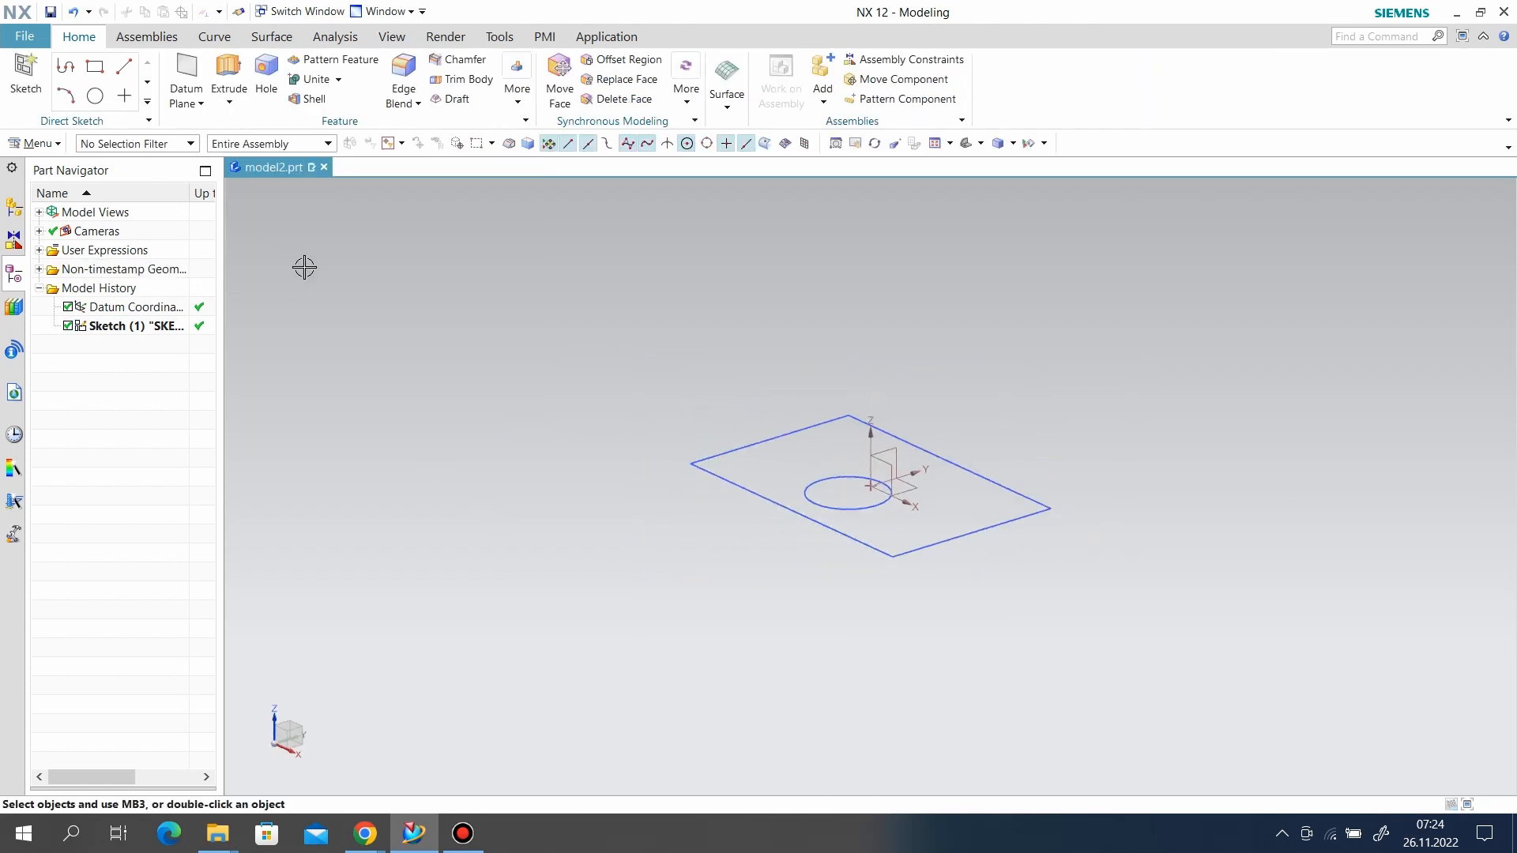
Step: Extrude the rectangle and circle sketch from 0 to 30 mm as a solid block, and hide the sketch
{"action": "left_click", "coordinate": [134, 325]}
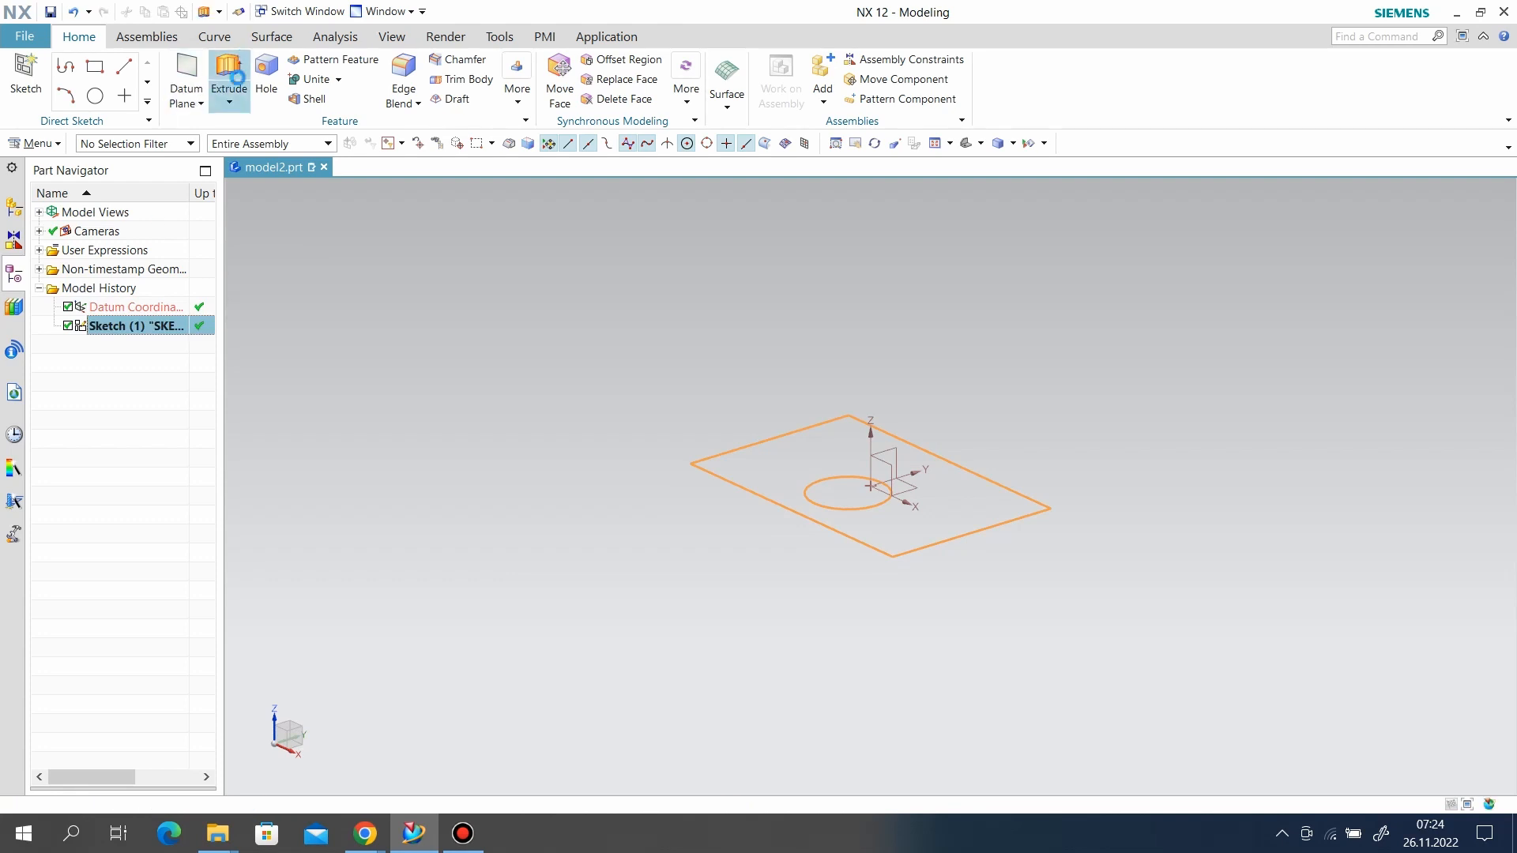
{"action": "left_click", "coordinate": [237, 76]}
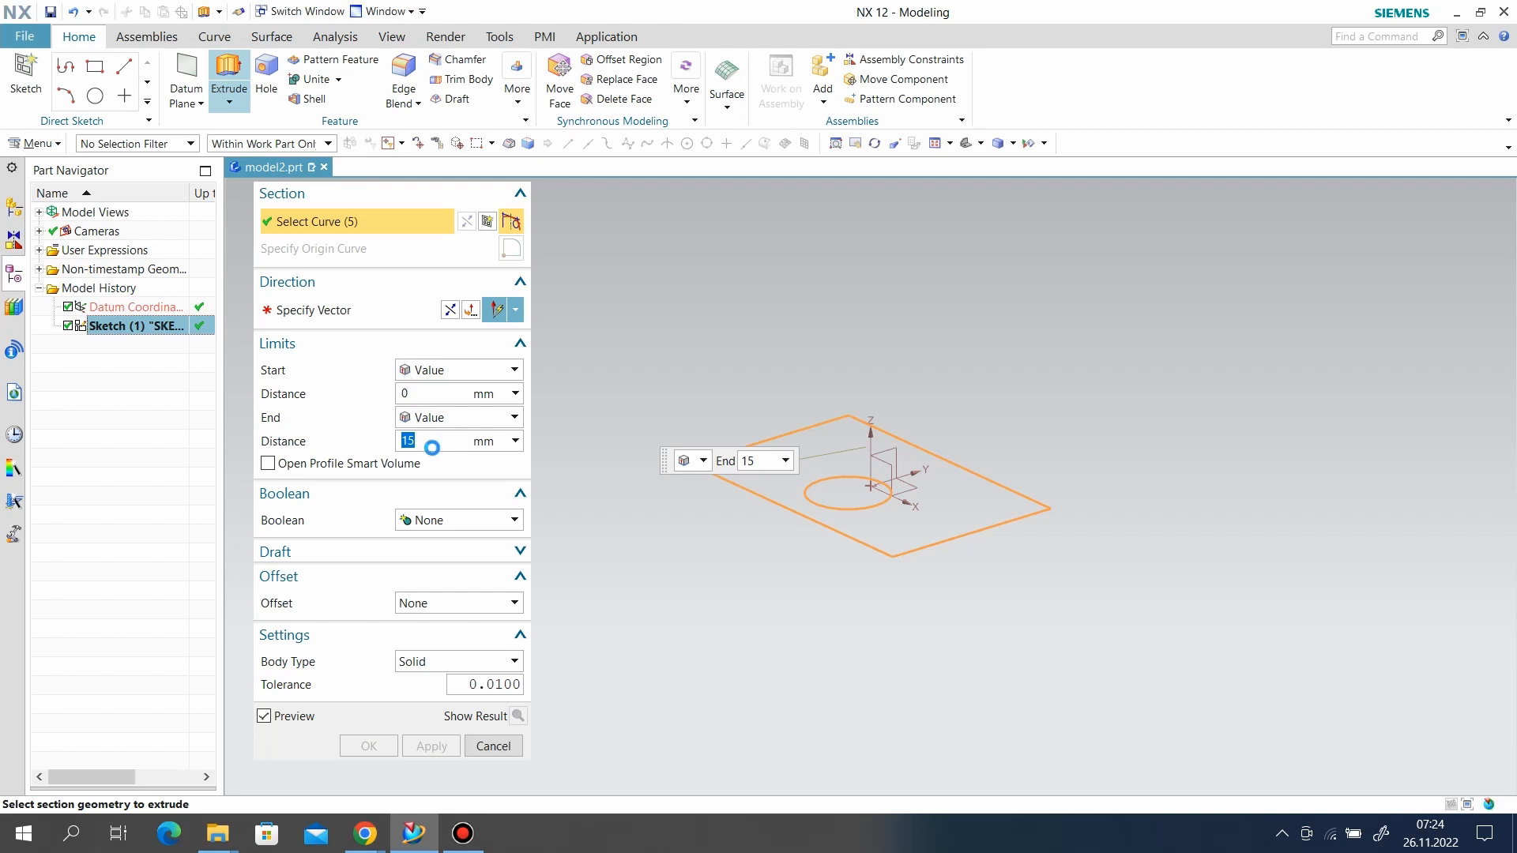
{"action": "type", "text": "30"}
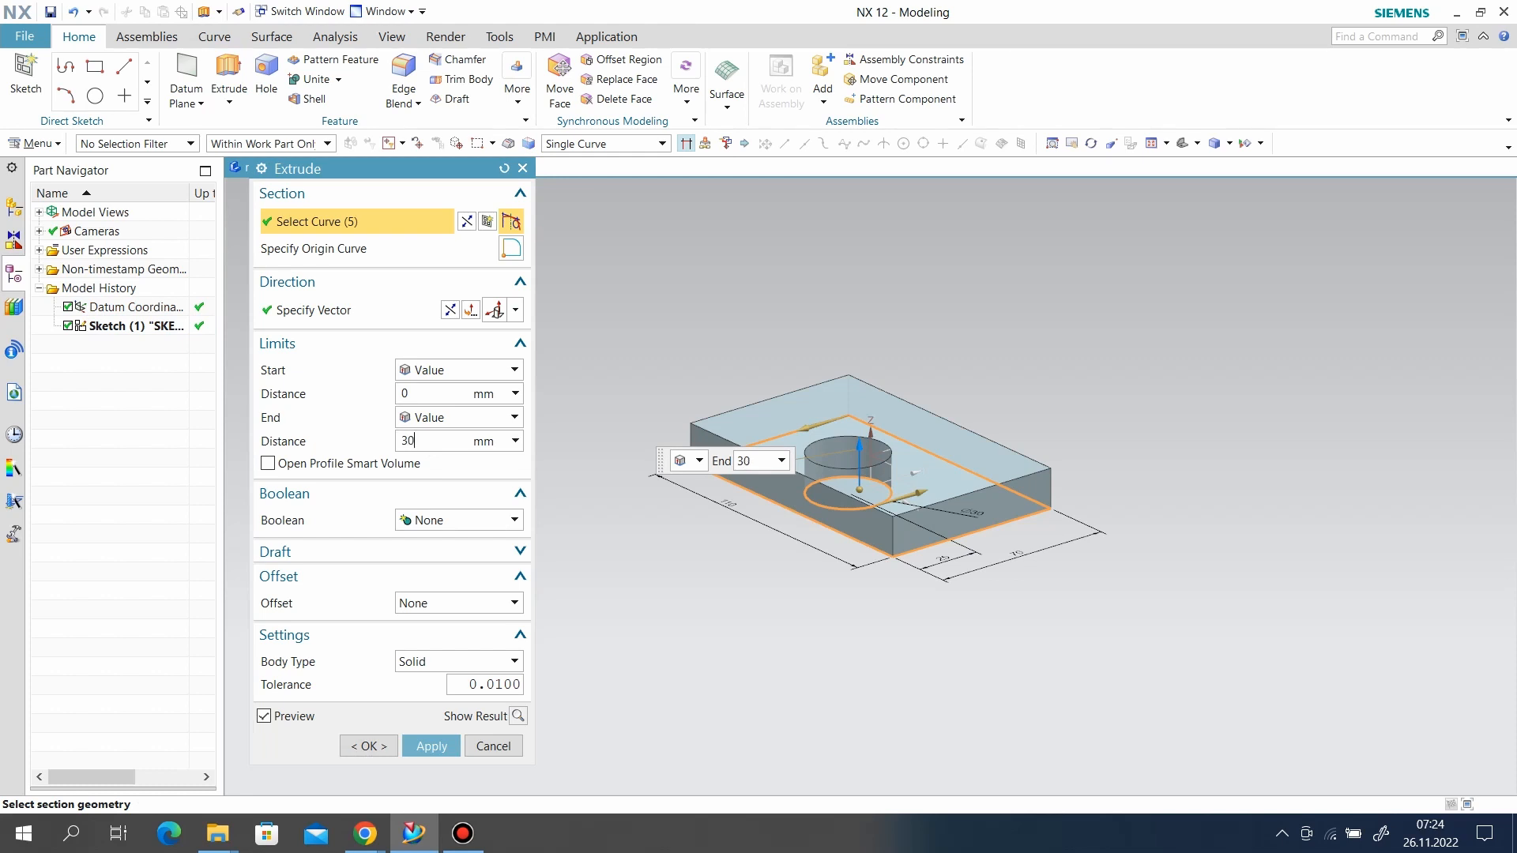
{"action": "key", "text": "Return"}
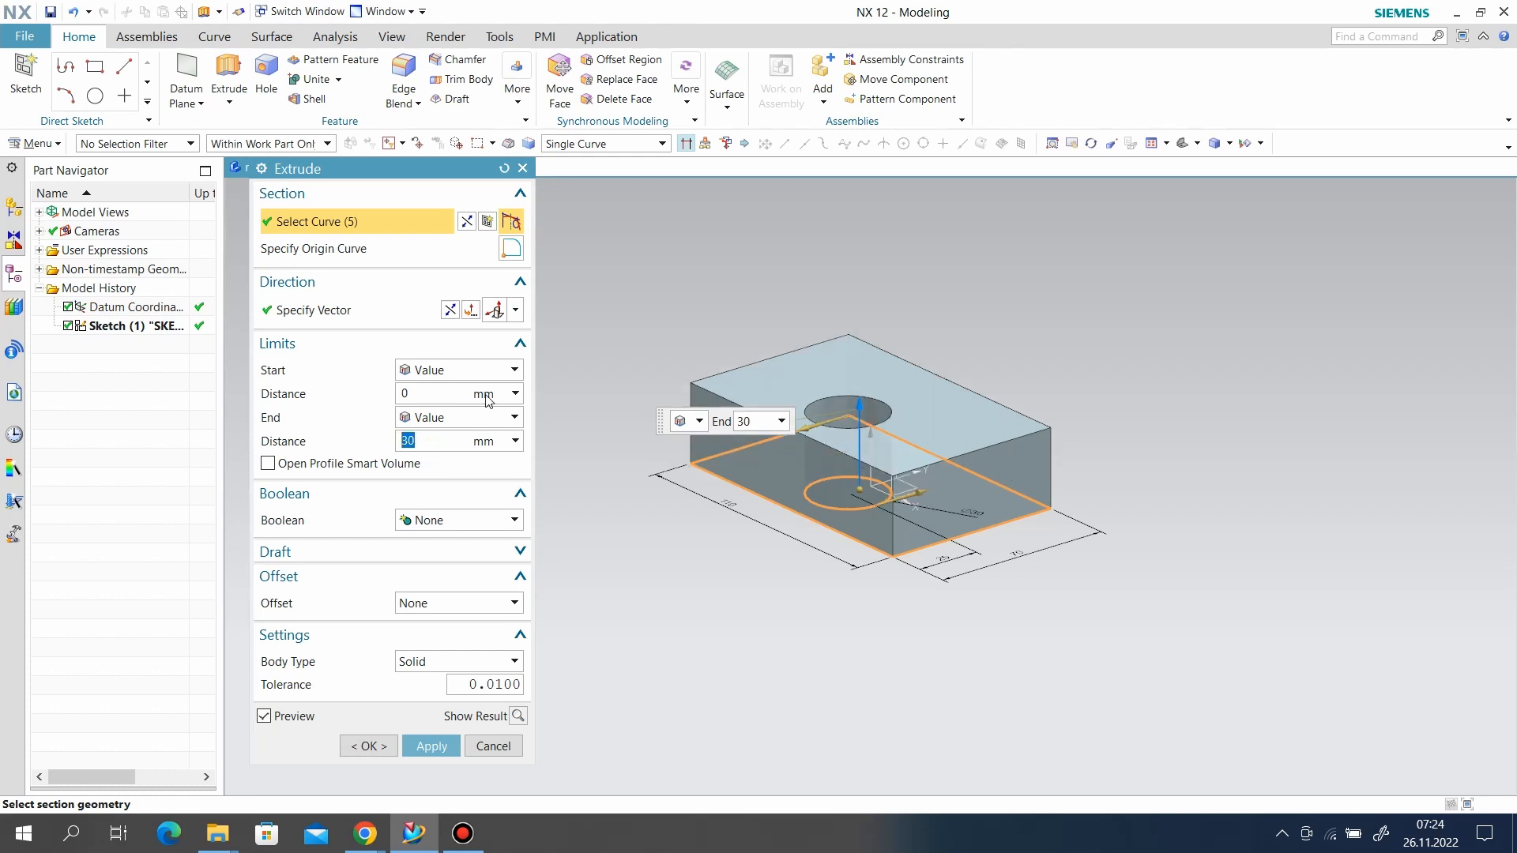
{"action": "middle_click_drag", "start_coordinate": [867, 529], "coordinate": [794, 500]}
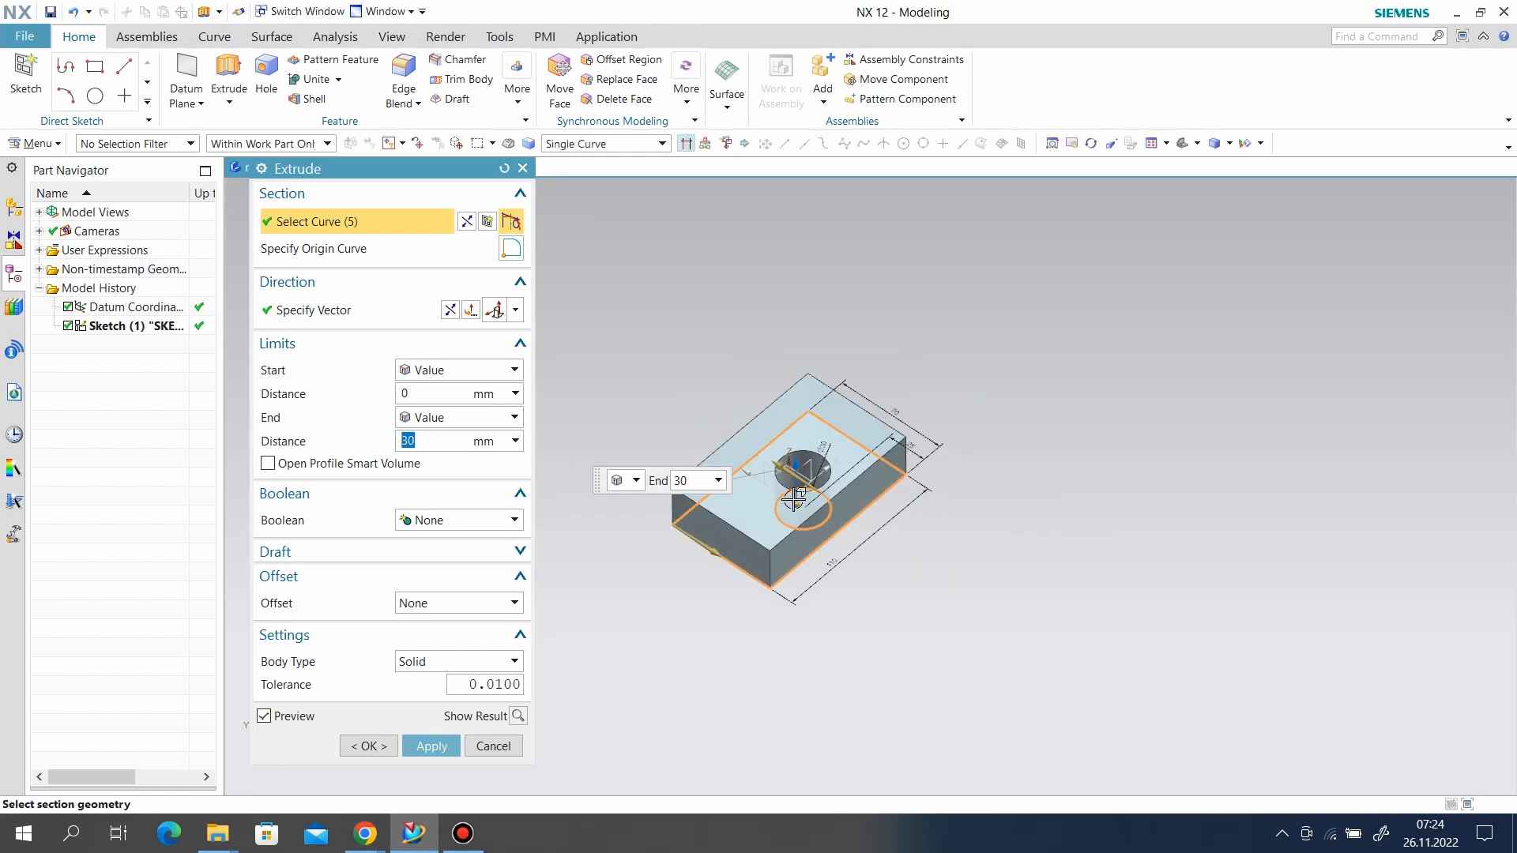
{"action": "scroll", "coordinate": [794, 500], "scroll_direction": "down", "scroll_amount": 3}
{"action": "left_click", "coordinate": [432, 745]}
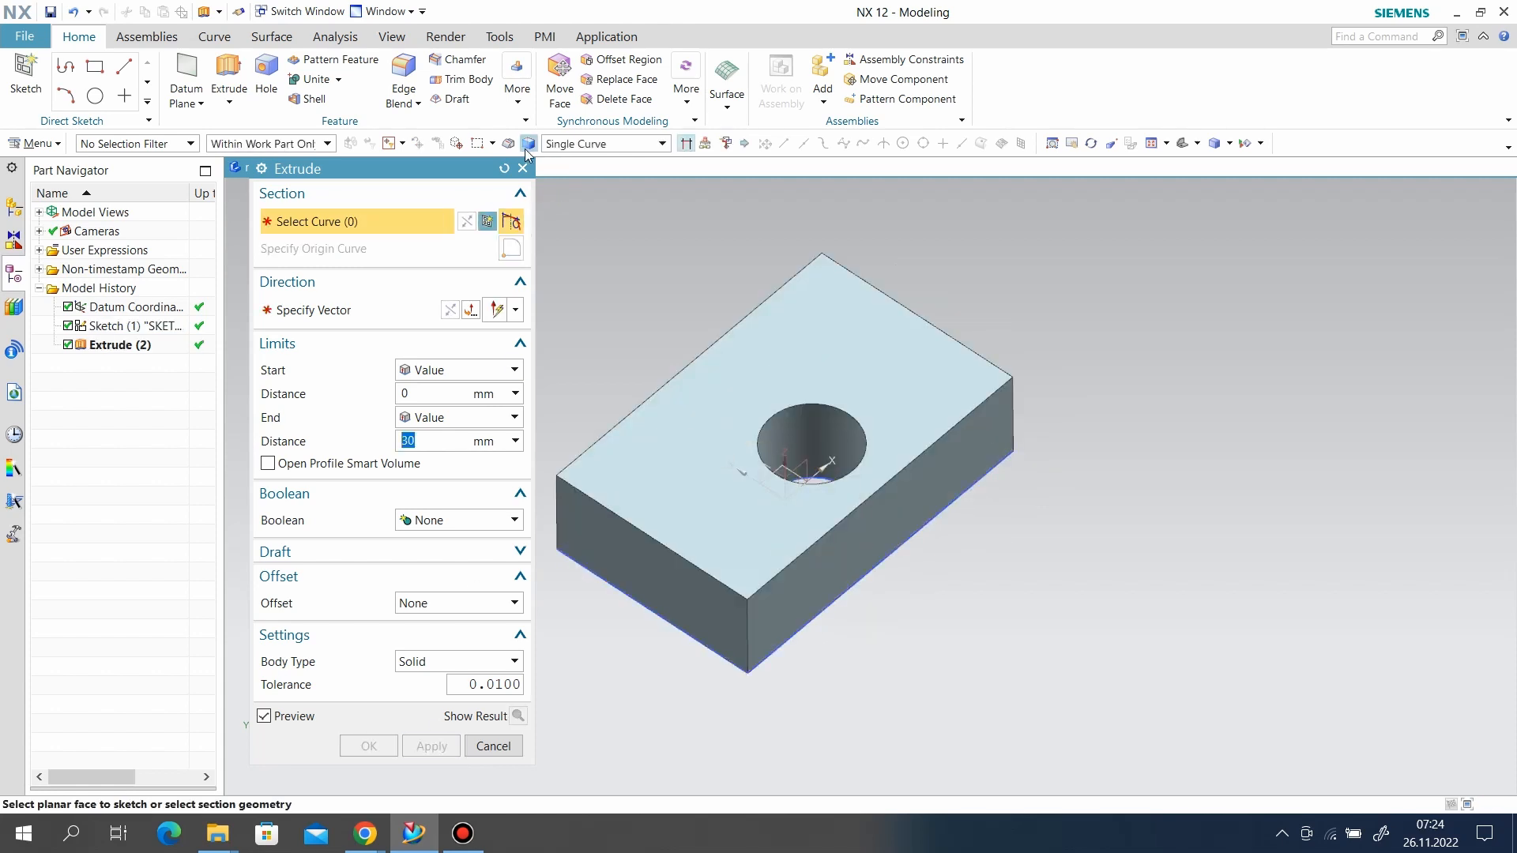
{"action": "left_click", "coordinate": [493, 746]}
{"action": "right_click", "coordinate": [902, 538]}
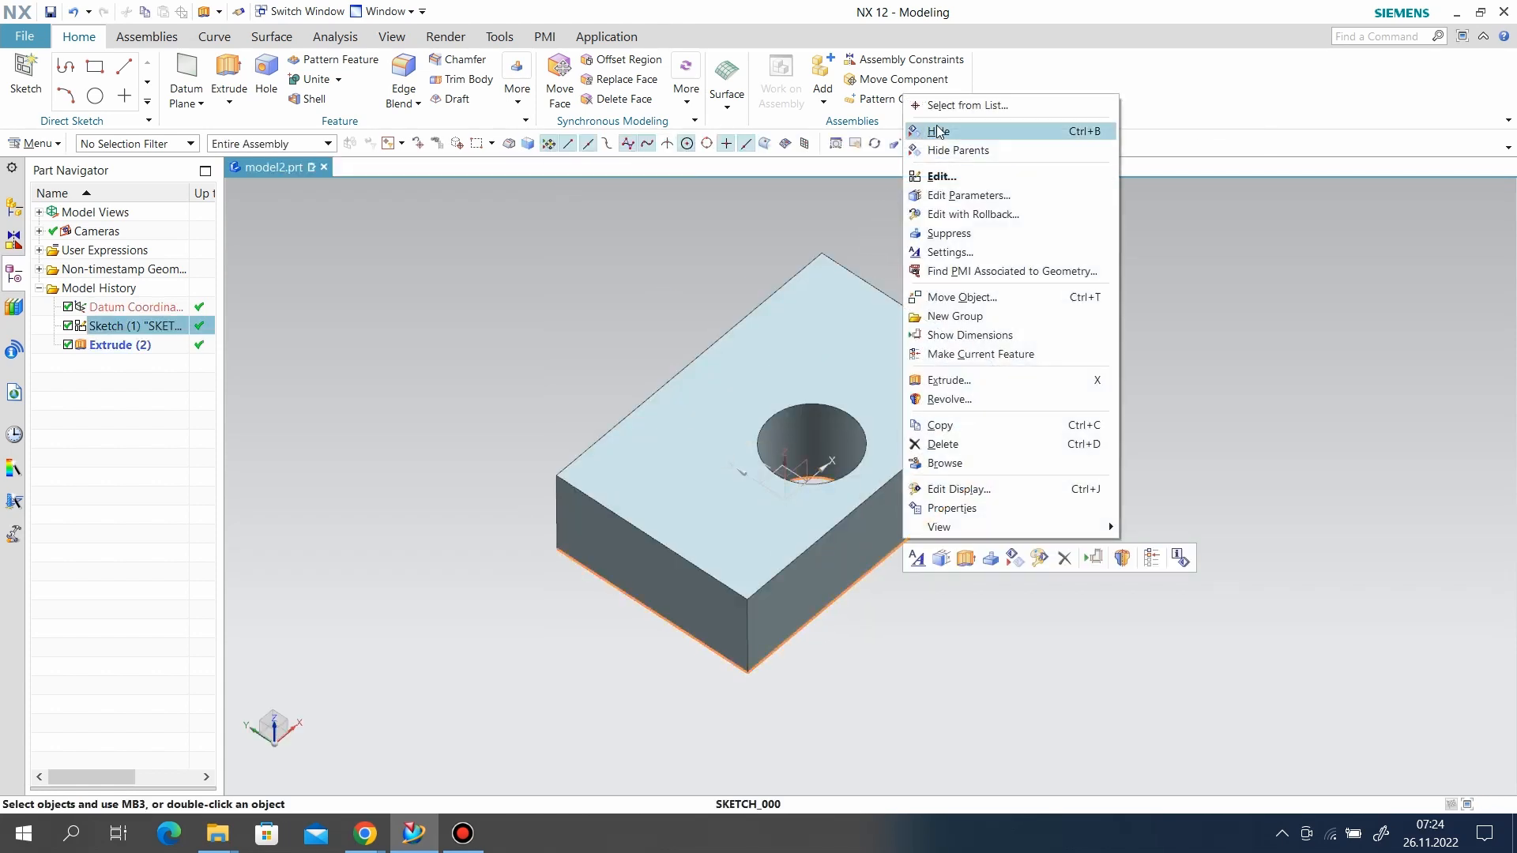
{"action": "left_click", "coordinate": [942, 130]}
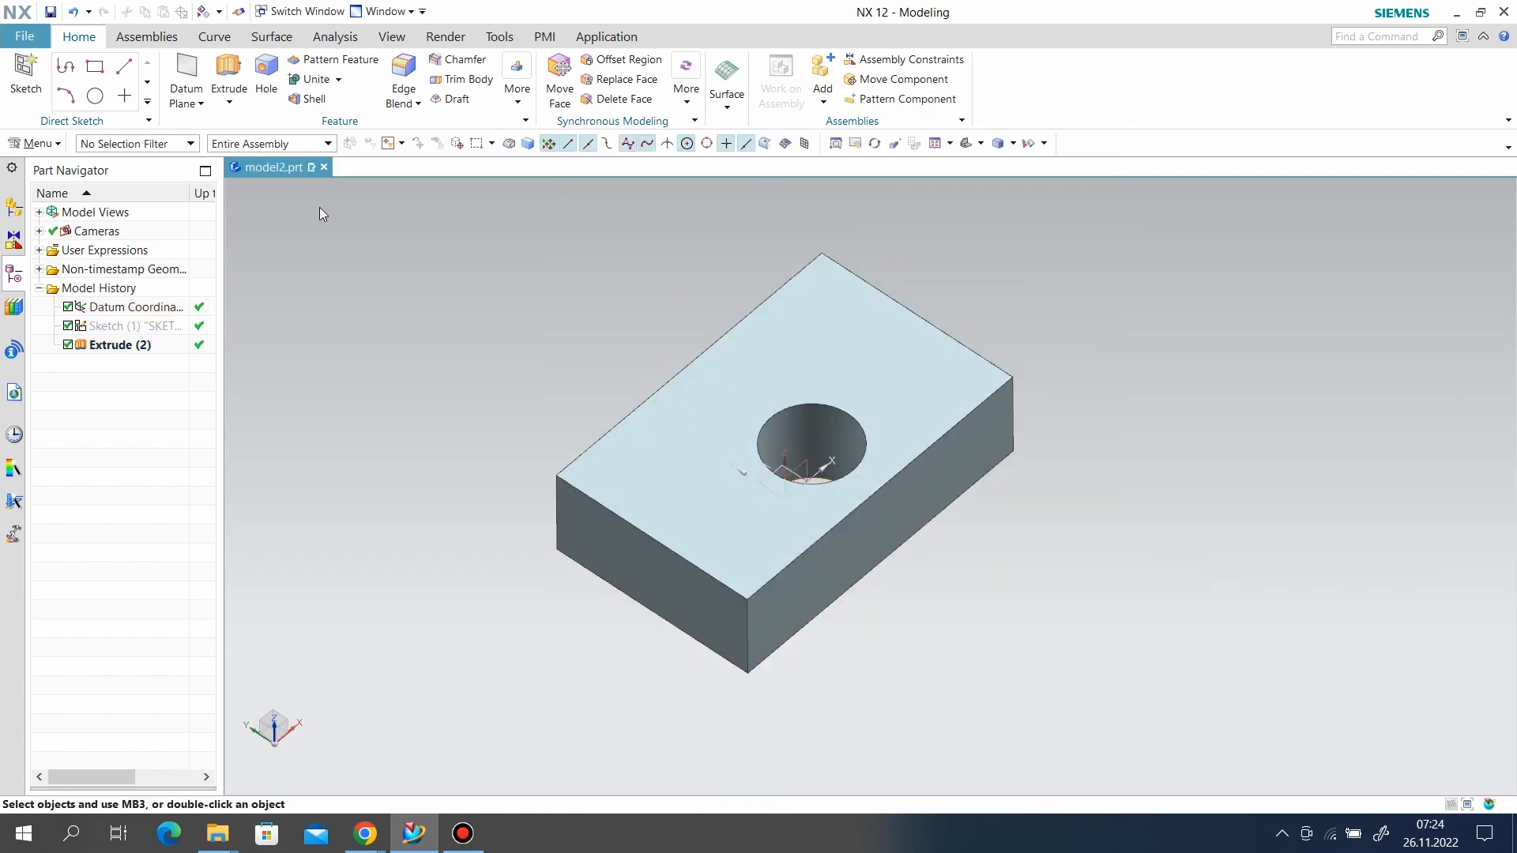
Step: Sketch a two-point rectangle about 43 by 22 mm on the block's narrow end face, resting on its bottom edge
{"action": "left_click", "coordinate": [609, 553]}
{"action": "left_click", "coordinate": [431, 390]}
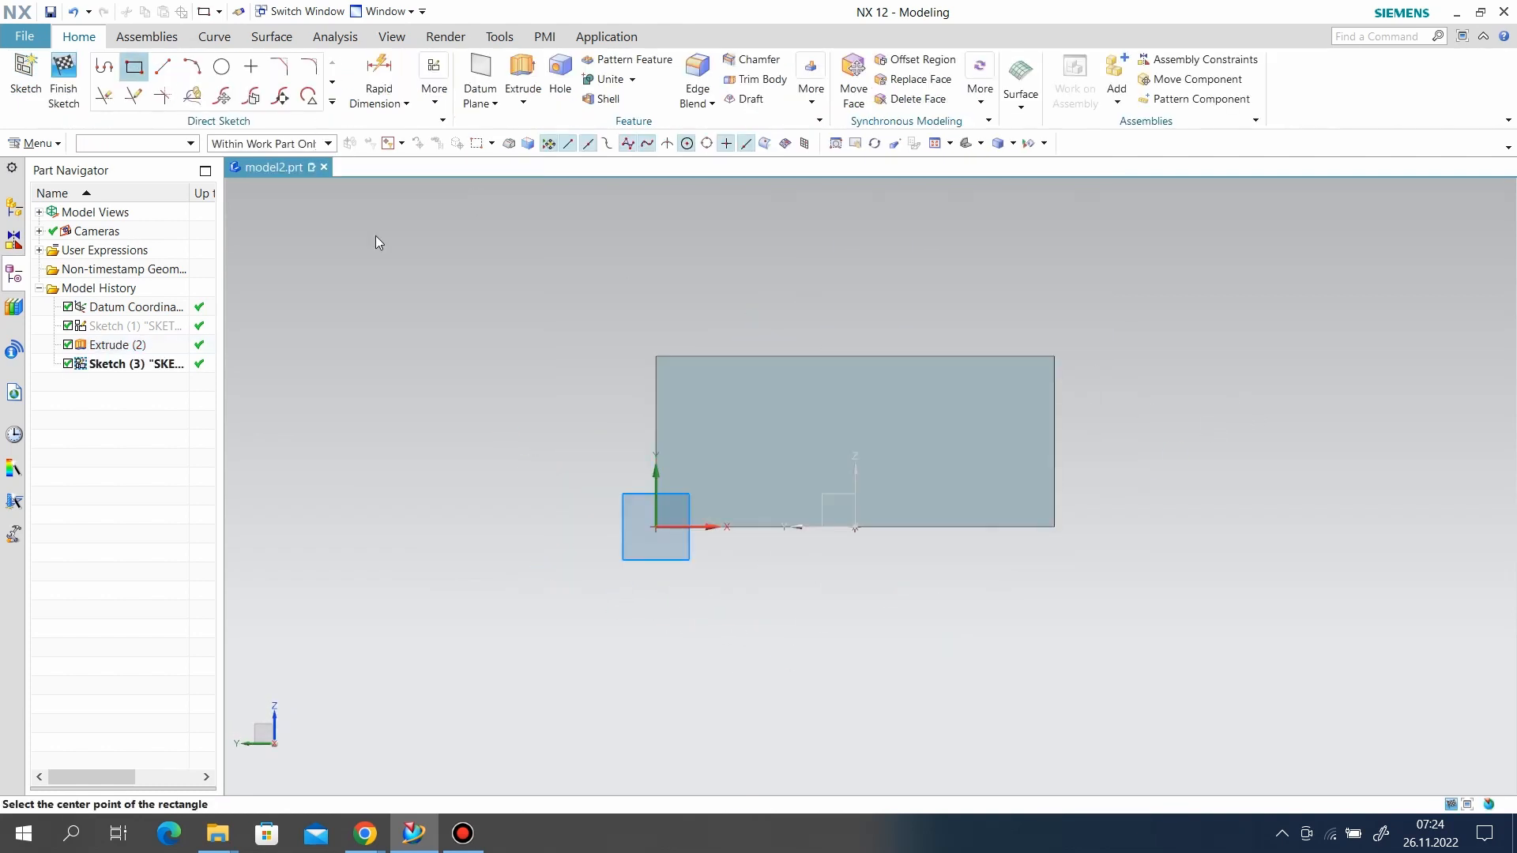
{"action": "left_click", "coordinate": [735, 527]}
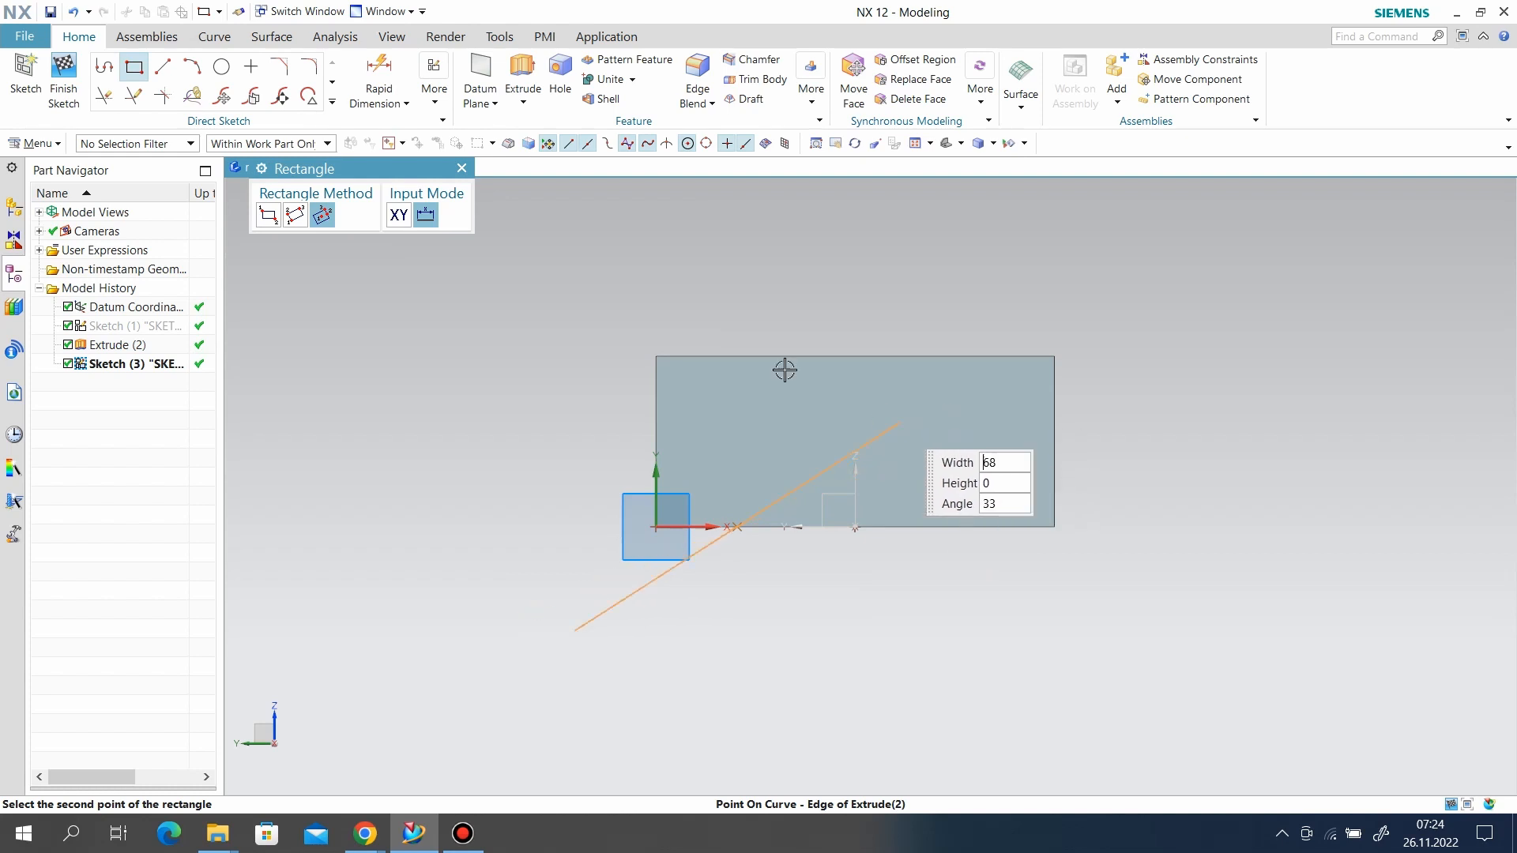
{"action": "left_click", "coordinate": [271, 222]}
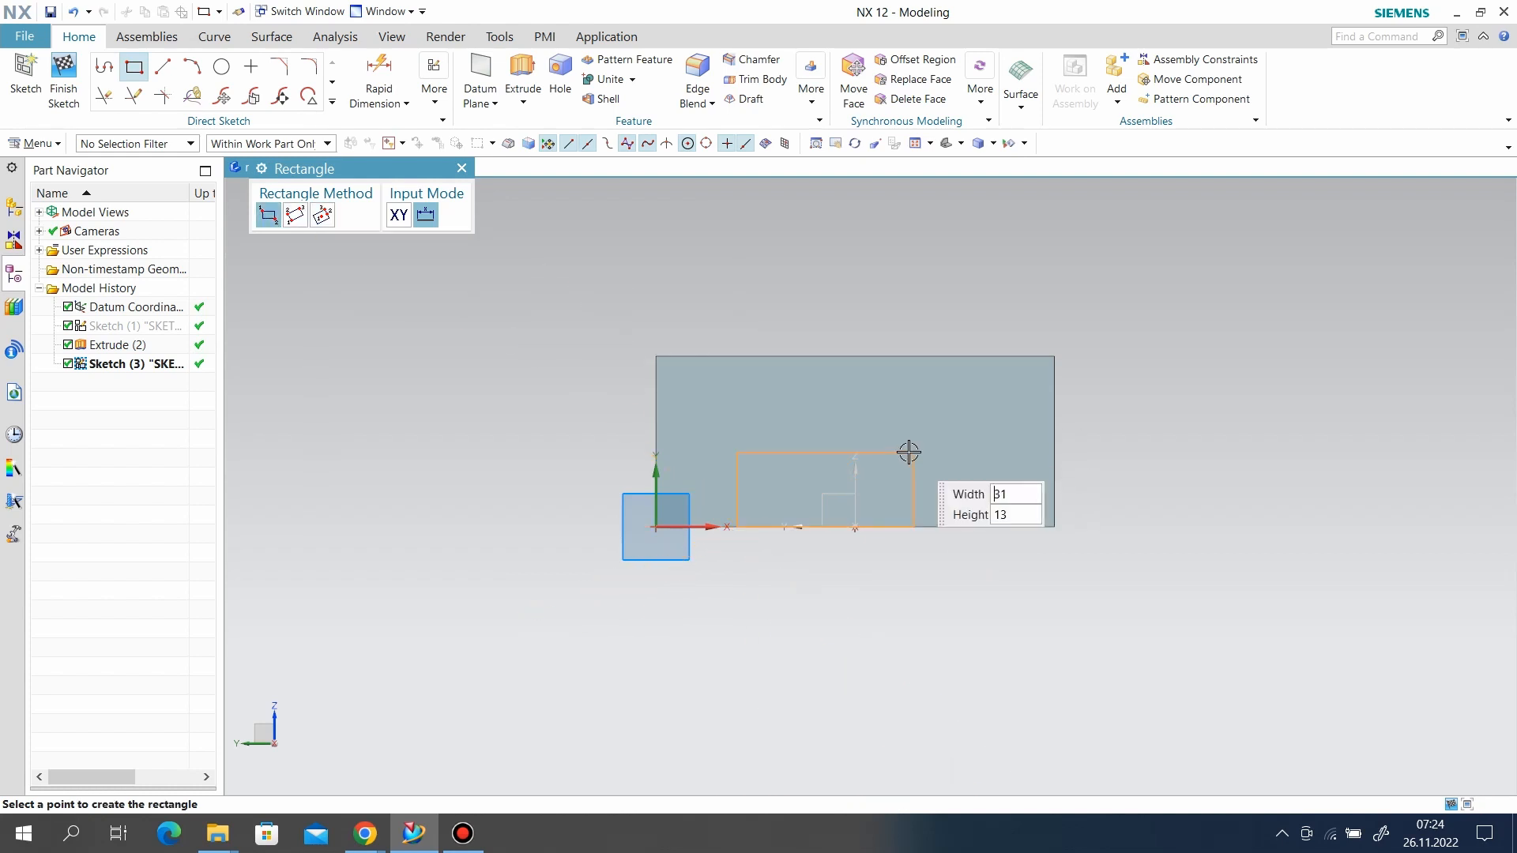
{"action": "left_click", "coordinate": [982, 402]}
Step: Align the midpoint of the new rectangle's upper edge vertically with the midpoint of the end face's top edge
{"action": "left_click", "coordinate": [434, 87]}
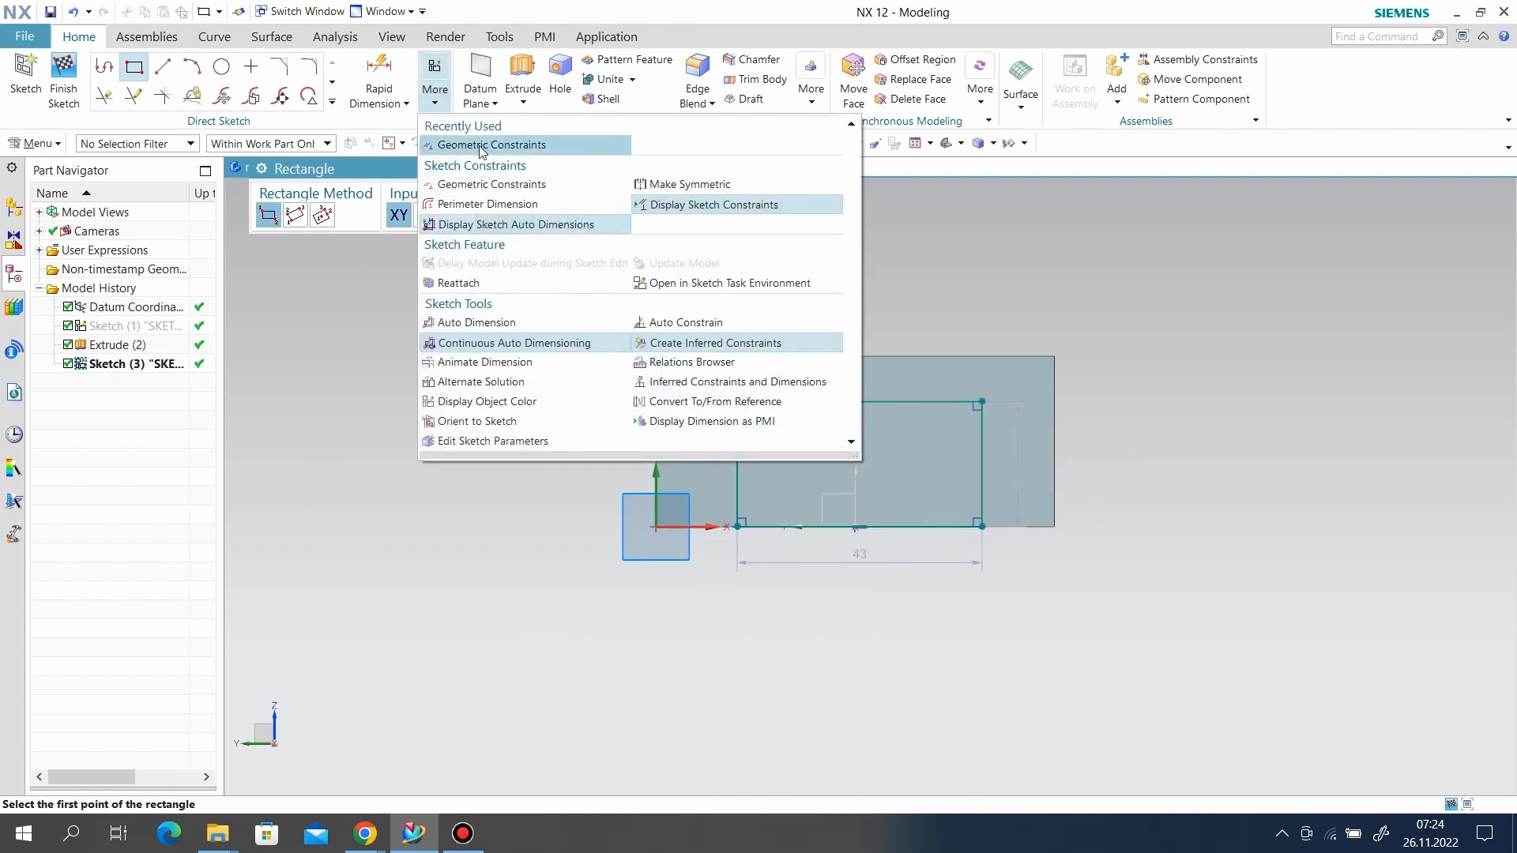
{"action": "left_click", "coordinate": [486, 145]}
{"action": "left_click", "coordinate": [865, 353]}
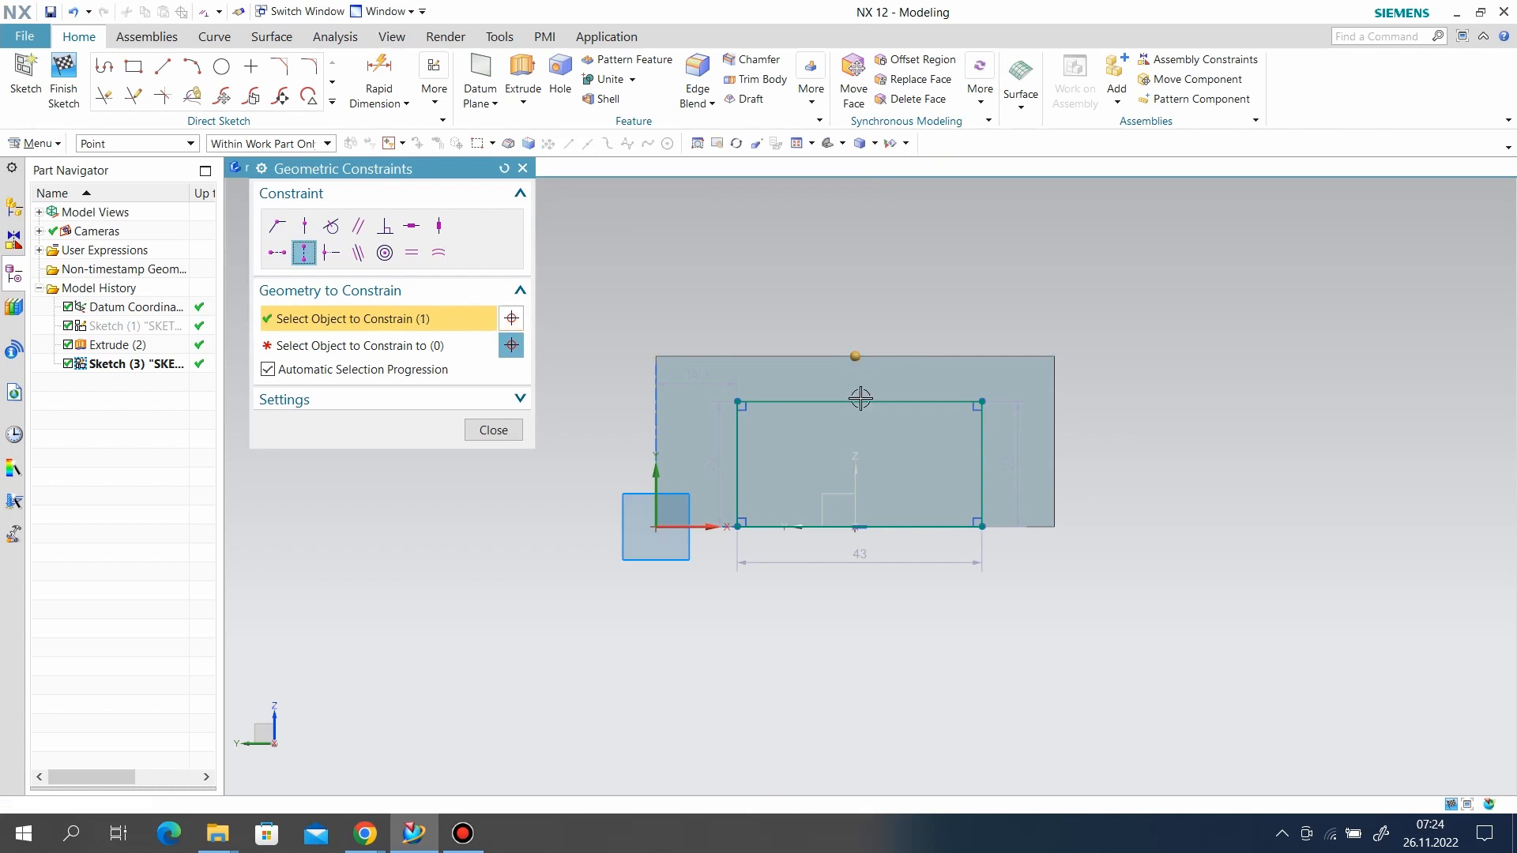
{"action": "left_click", "coordinate": [859, 402]}
{"action": "left_click", "coordinate": [511, 433]}
Step: Dimension the end-face rectangle's width and set it to 40 mm
{"action": "left_click", "coordinate": [379, 73]}
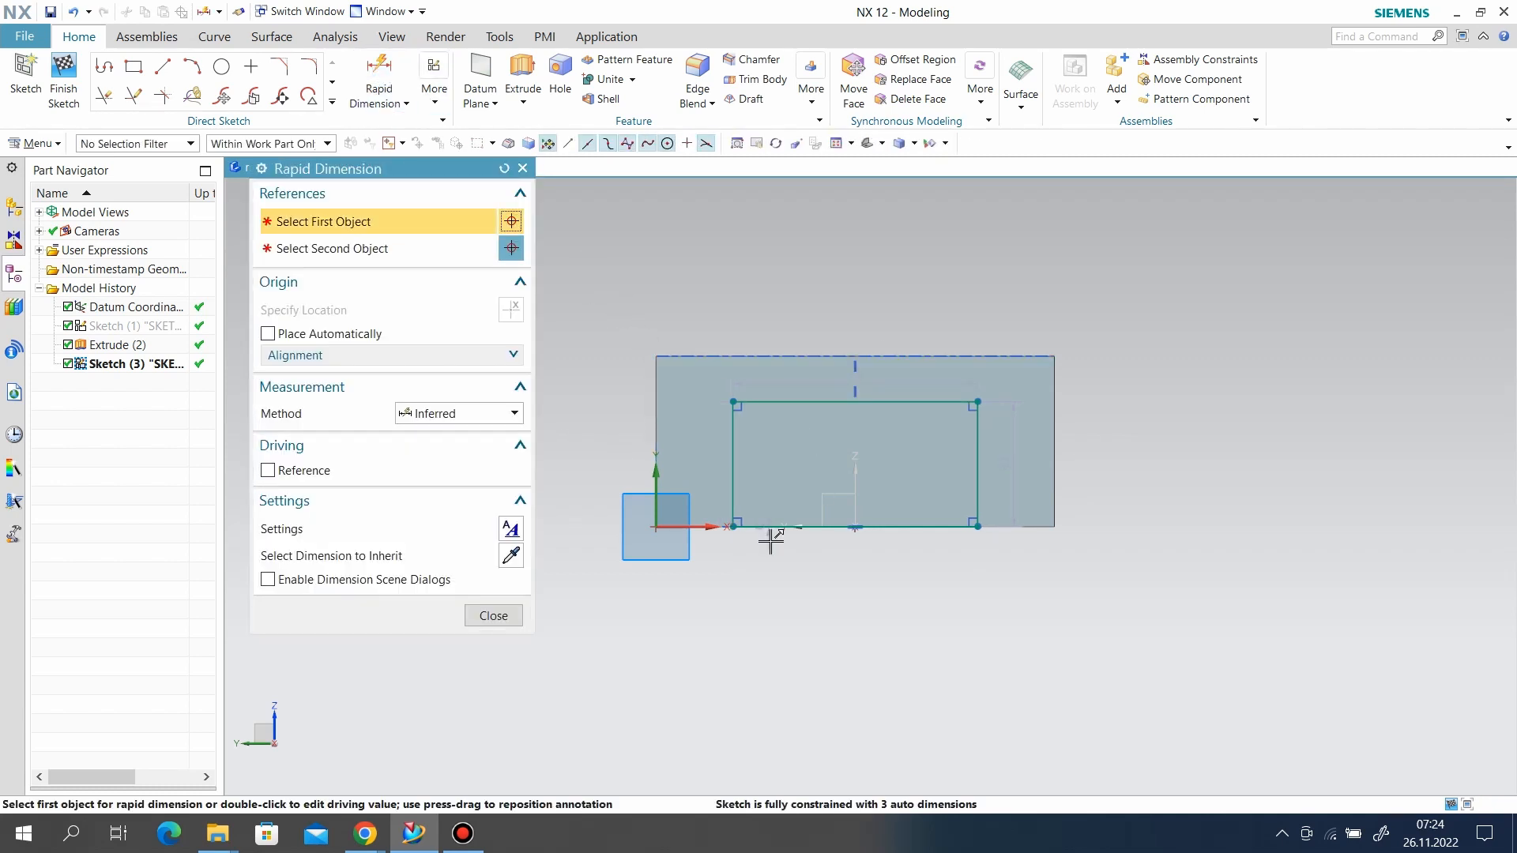
{"action": "left_click", "coordinate": [758, 528]}
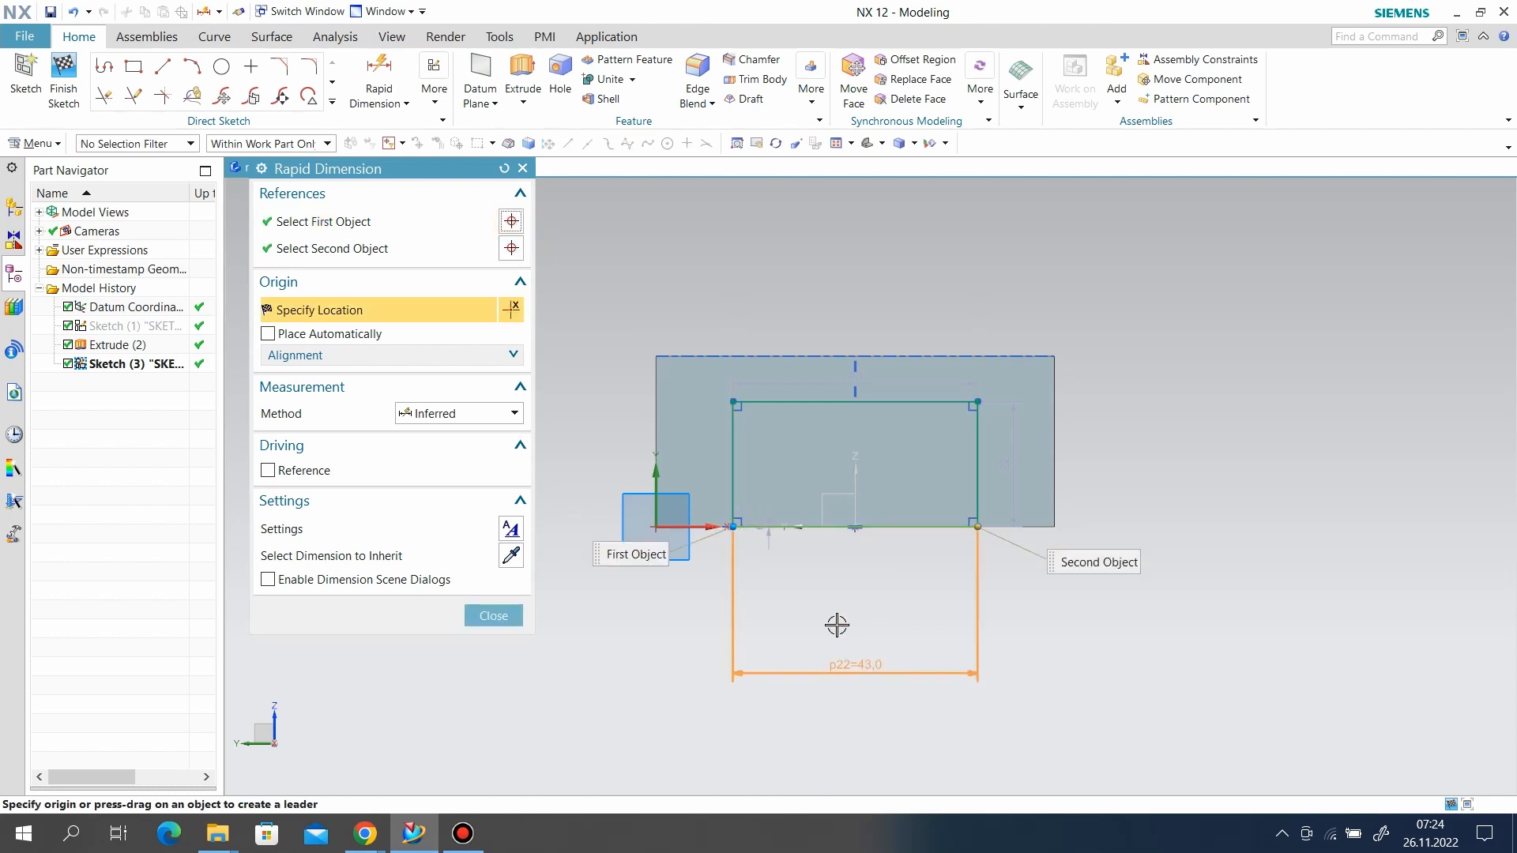
{"action": "left_click", "coordinate": [957, 636]}
{"action": "type", "text": "40"}
{"action": "key", "text": "Return"}
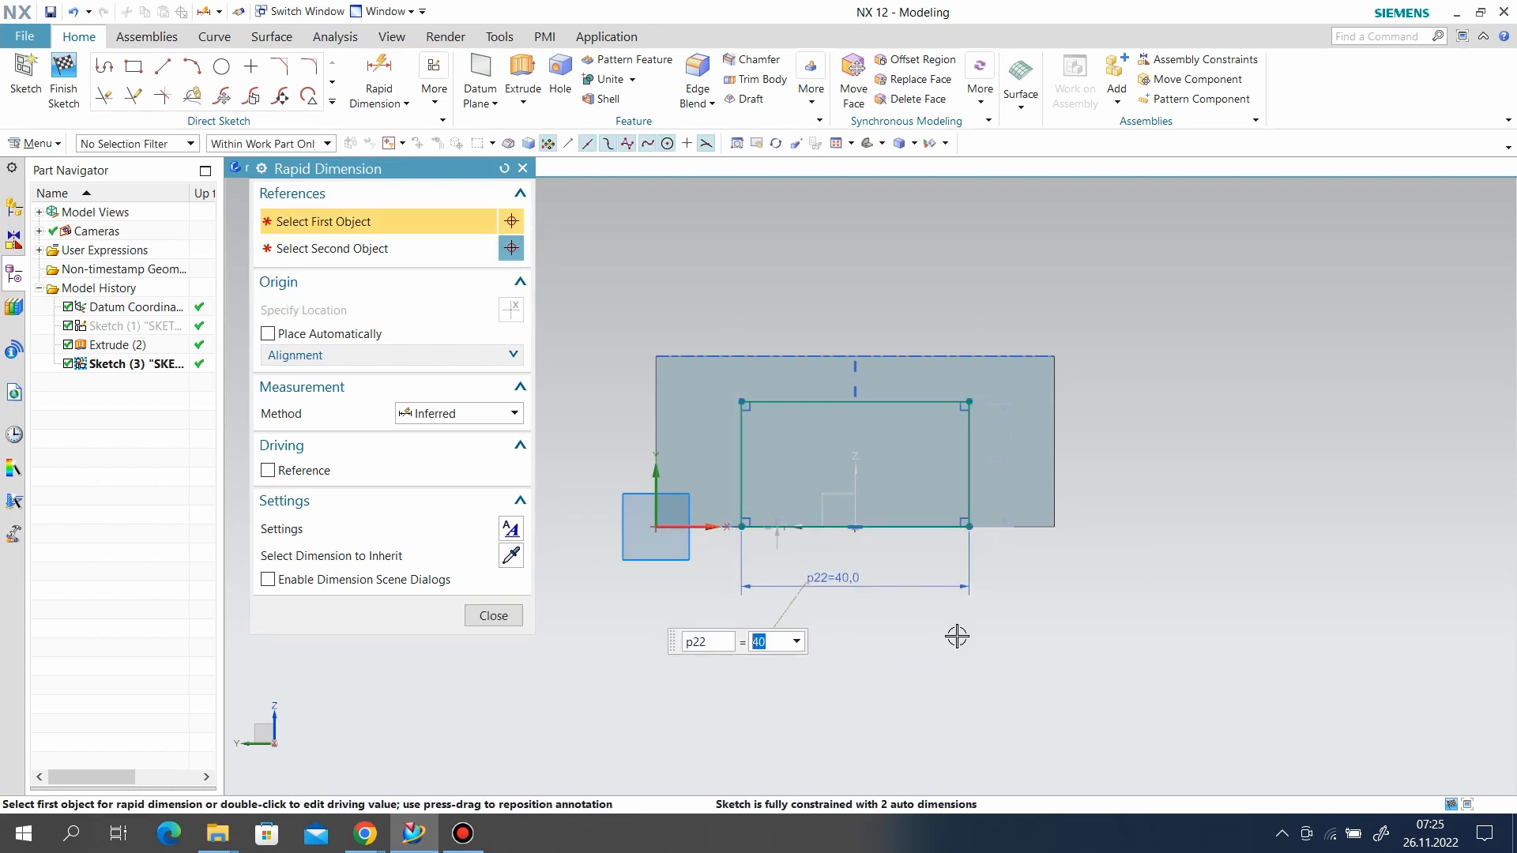
Step: Set the end-face rectangle's height to 15 mm and finish the sketch
{"action": "left_click", "coordinate": [970, 427]}
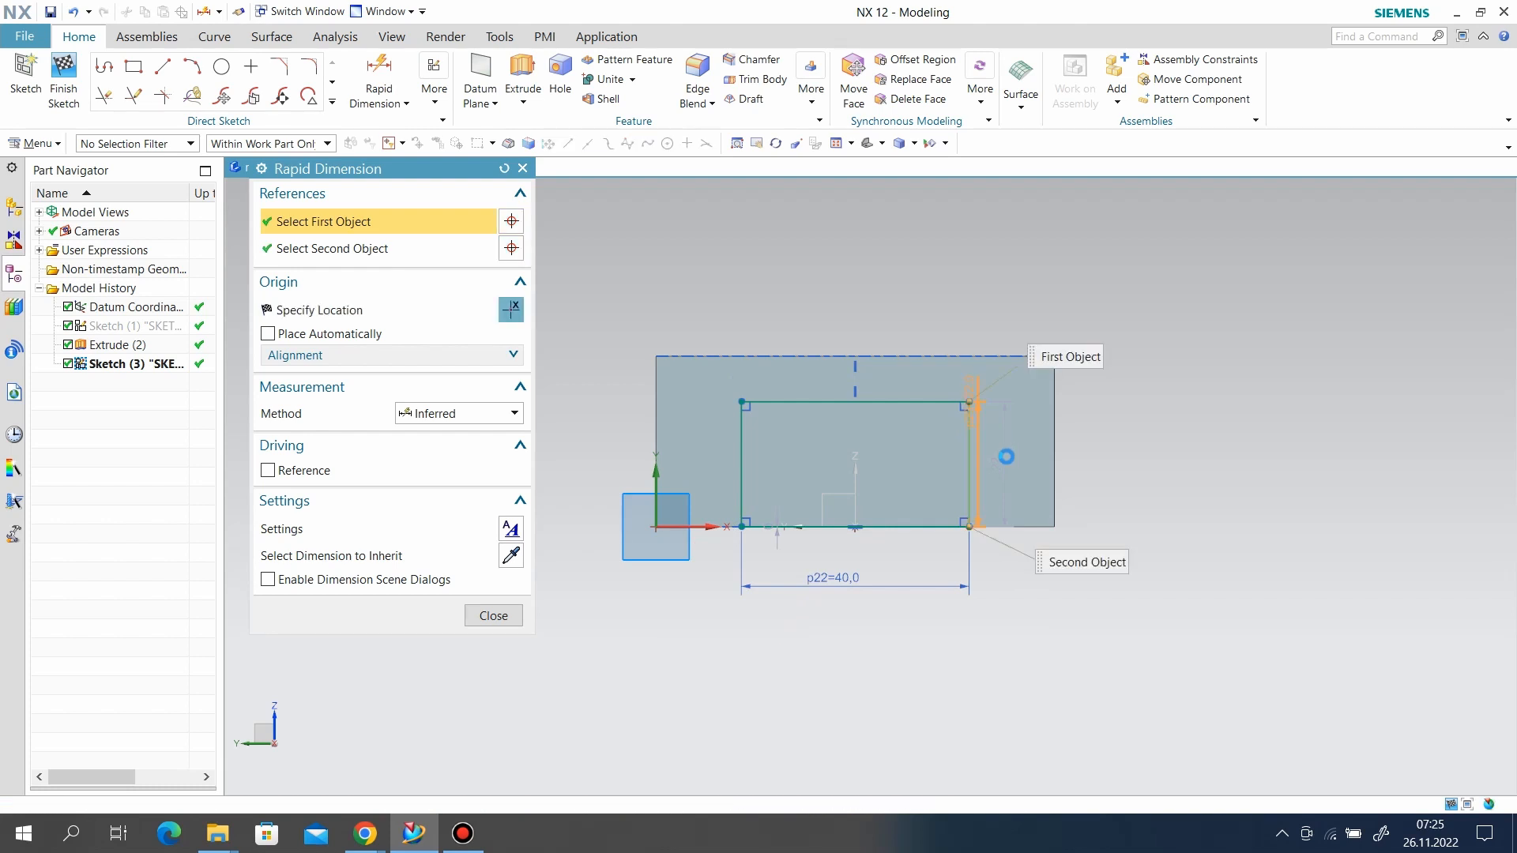
{"action": "left_click", "coordinate": [1010, 458]}
{"action": "type", "text": "15"}
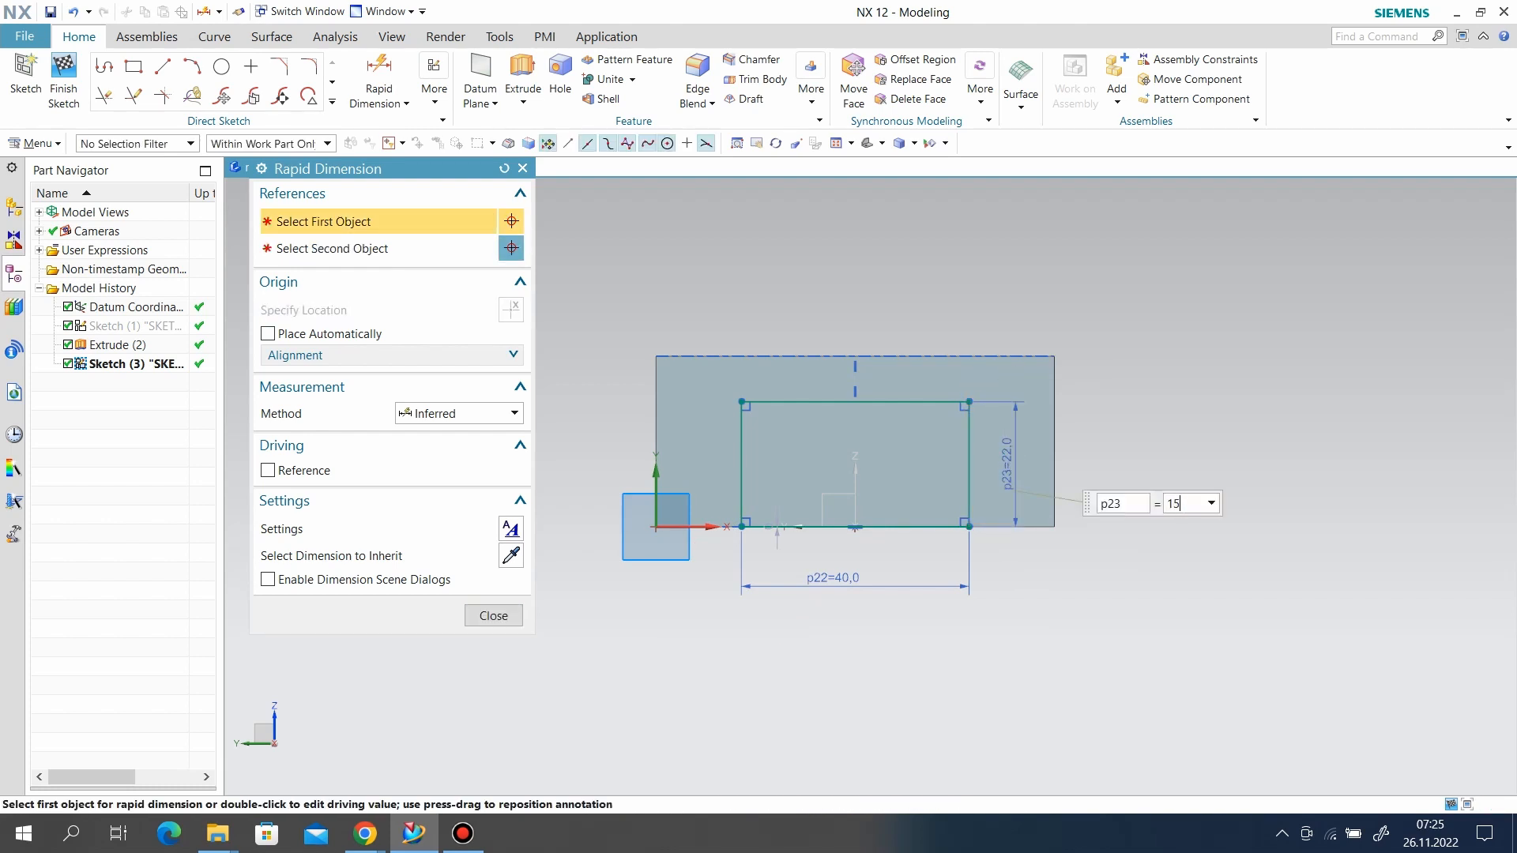
{"action": "key", "text": "Return"}
{"action": "left_click", "coordinate": [493, 616]}
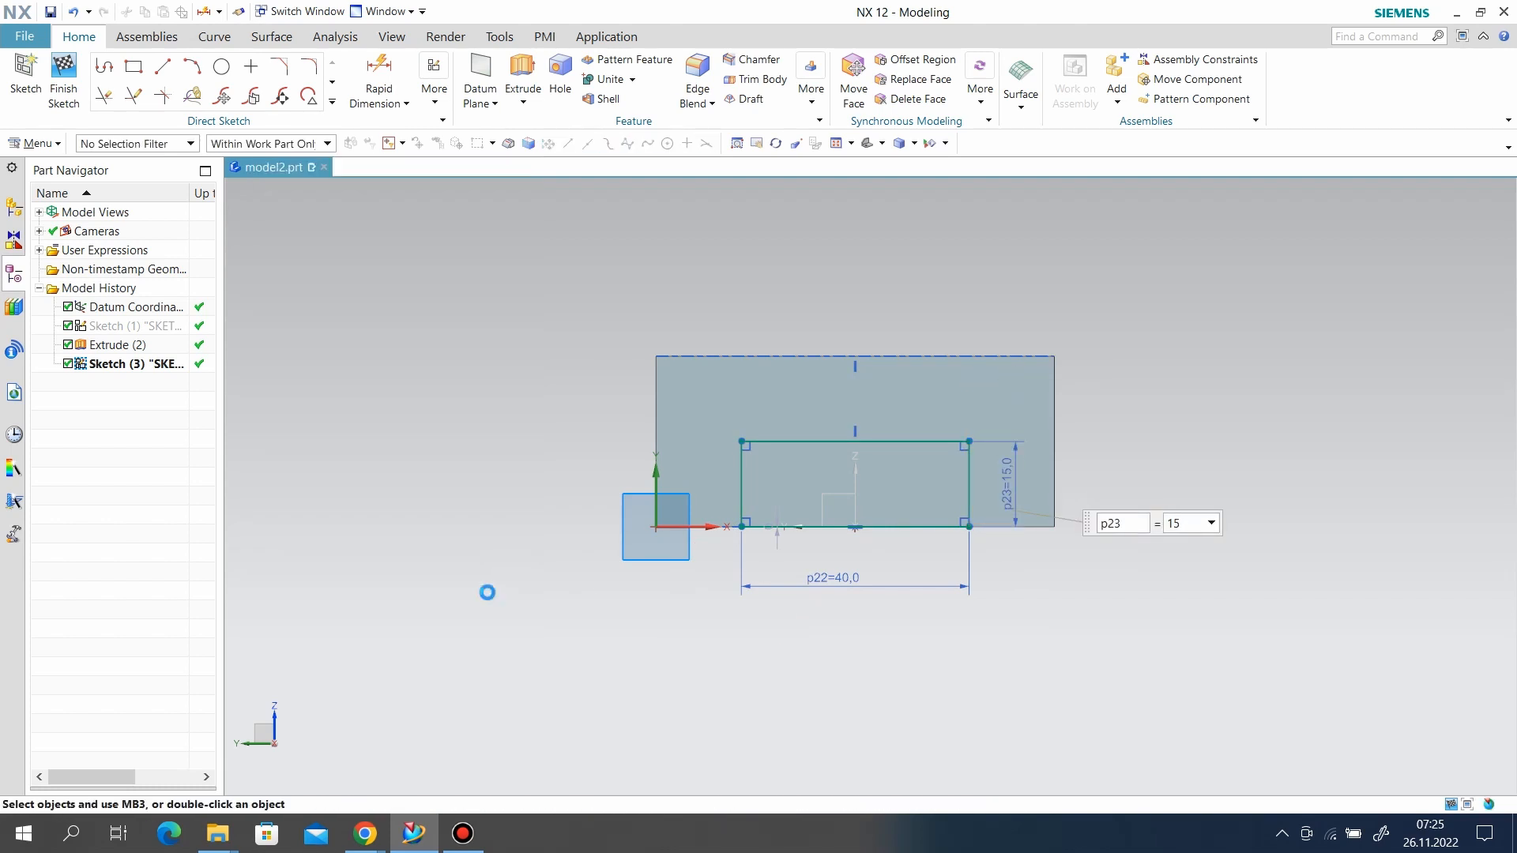
{"action": "left_click", "coordinate": [63, 79]}
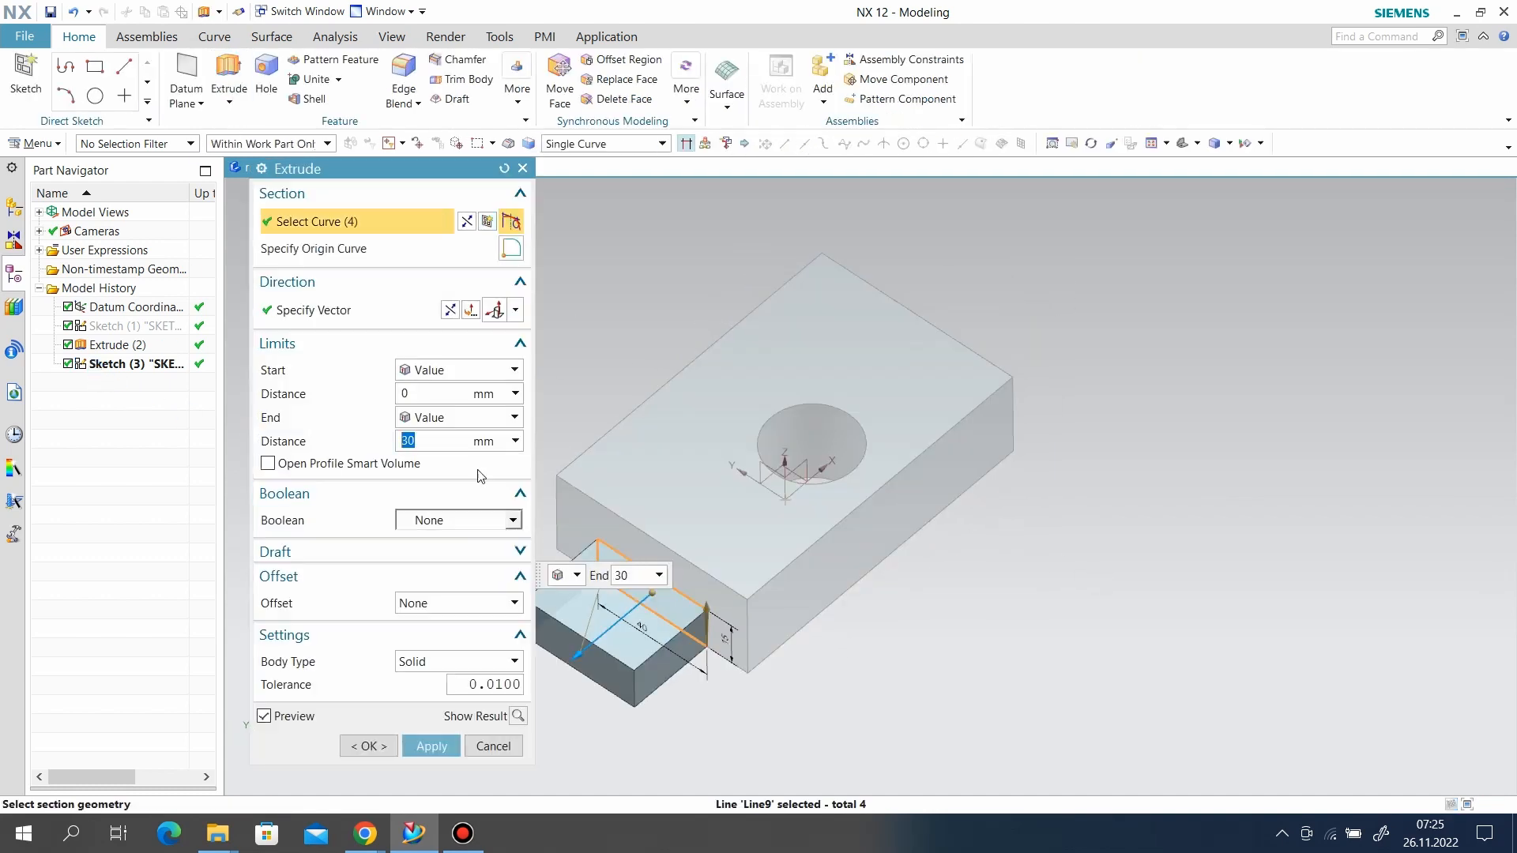
Step: Extrude the end-face rectangle 127 mm through the block as a Subtract cut, and hide its sketch
{"action": "left_click", "coordinate": [458, 520]}
{"action": "left_click", "coordinate": [462, 577]}
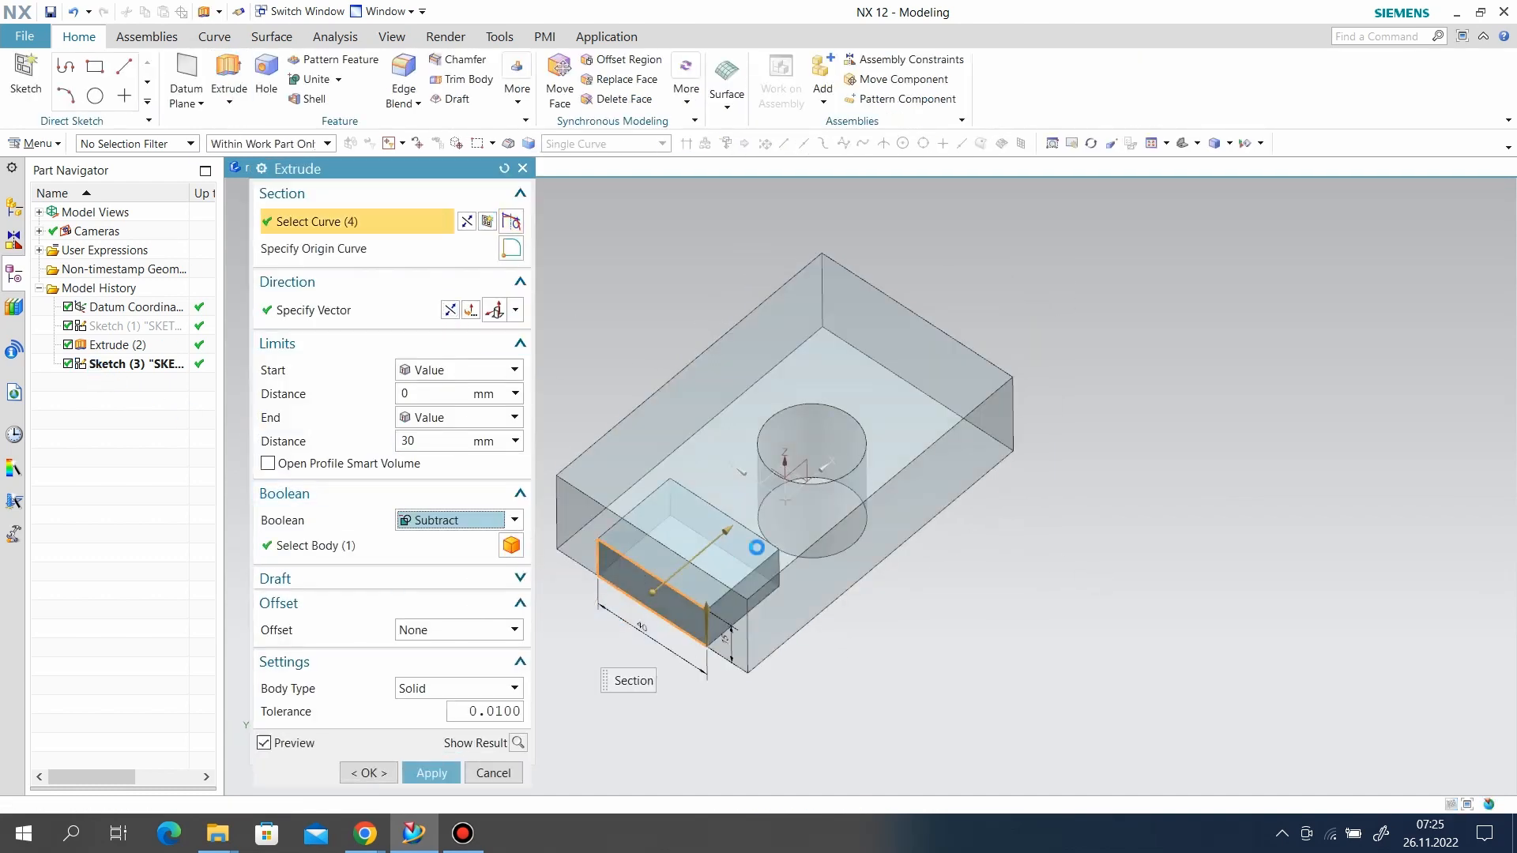
{"action": "left_click_drag", "start_coordinate": [730, 528], "coordinate": [963, 331]}
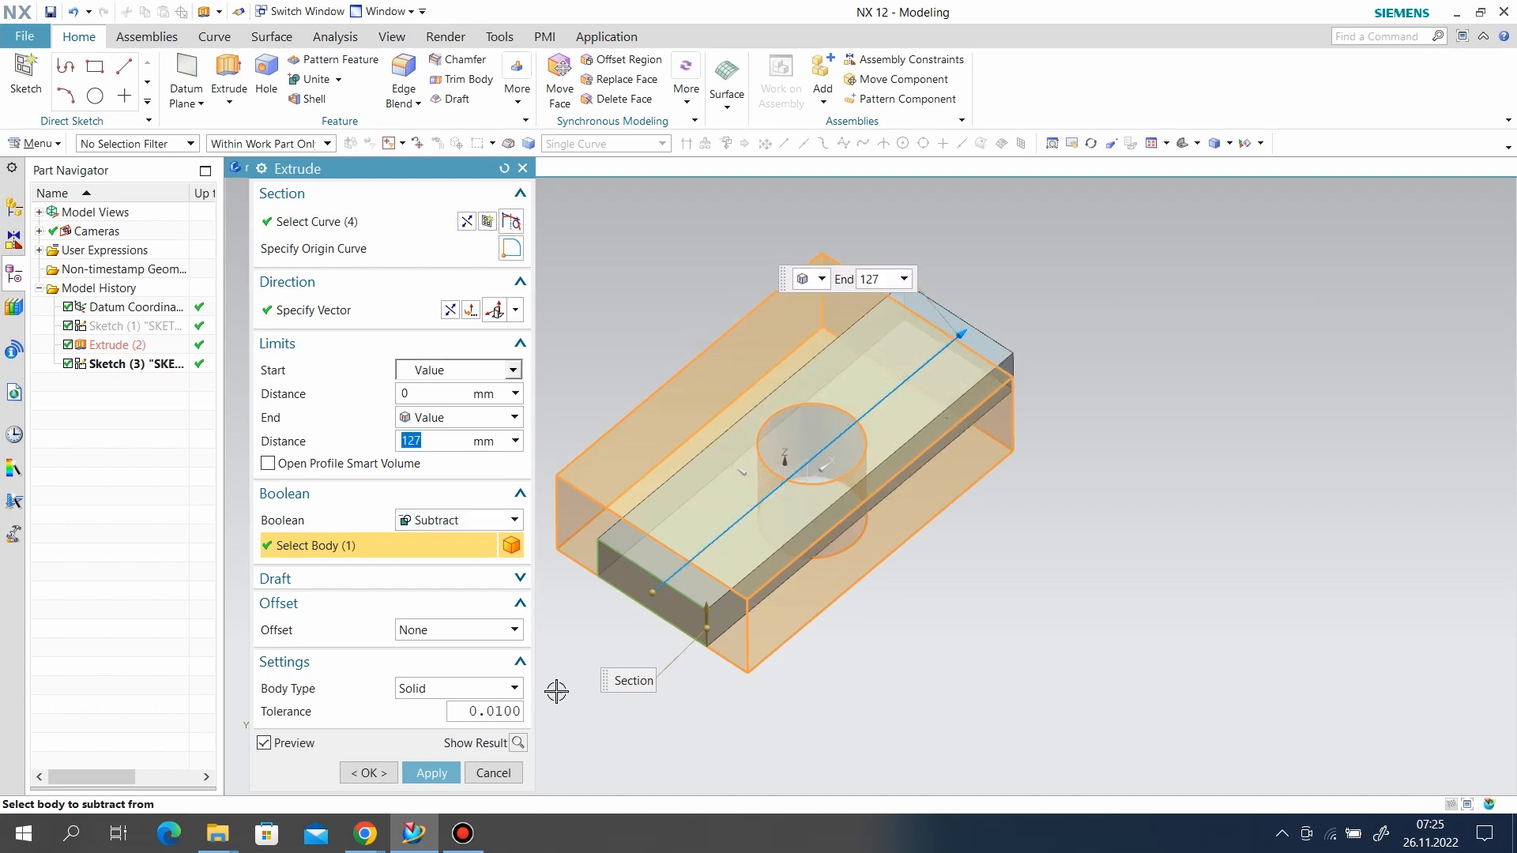
{"action": "left_click", "coordinate": [523, 169]}
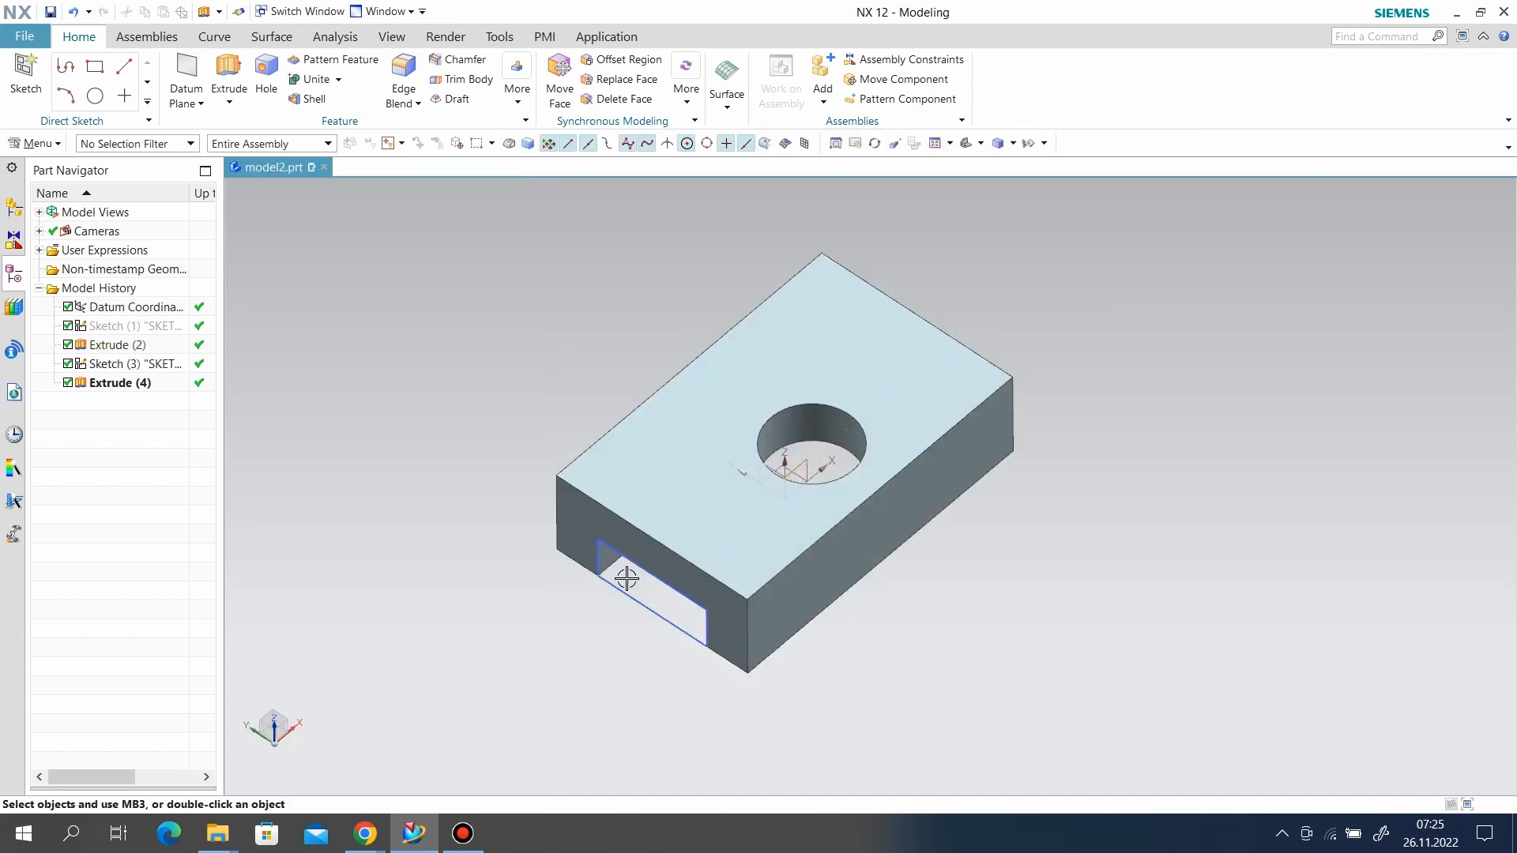
{"action": "right_click", "coordinate": [605, 581]}
{"action": "left_click", "coordinate": [640, 178]}
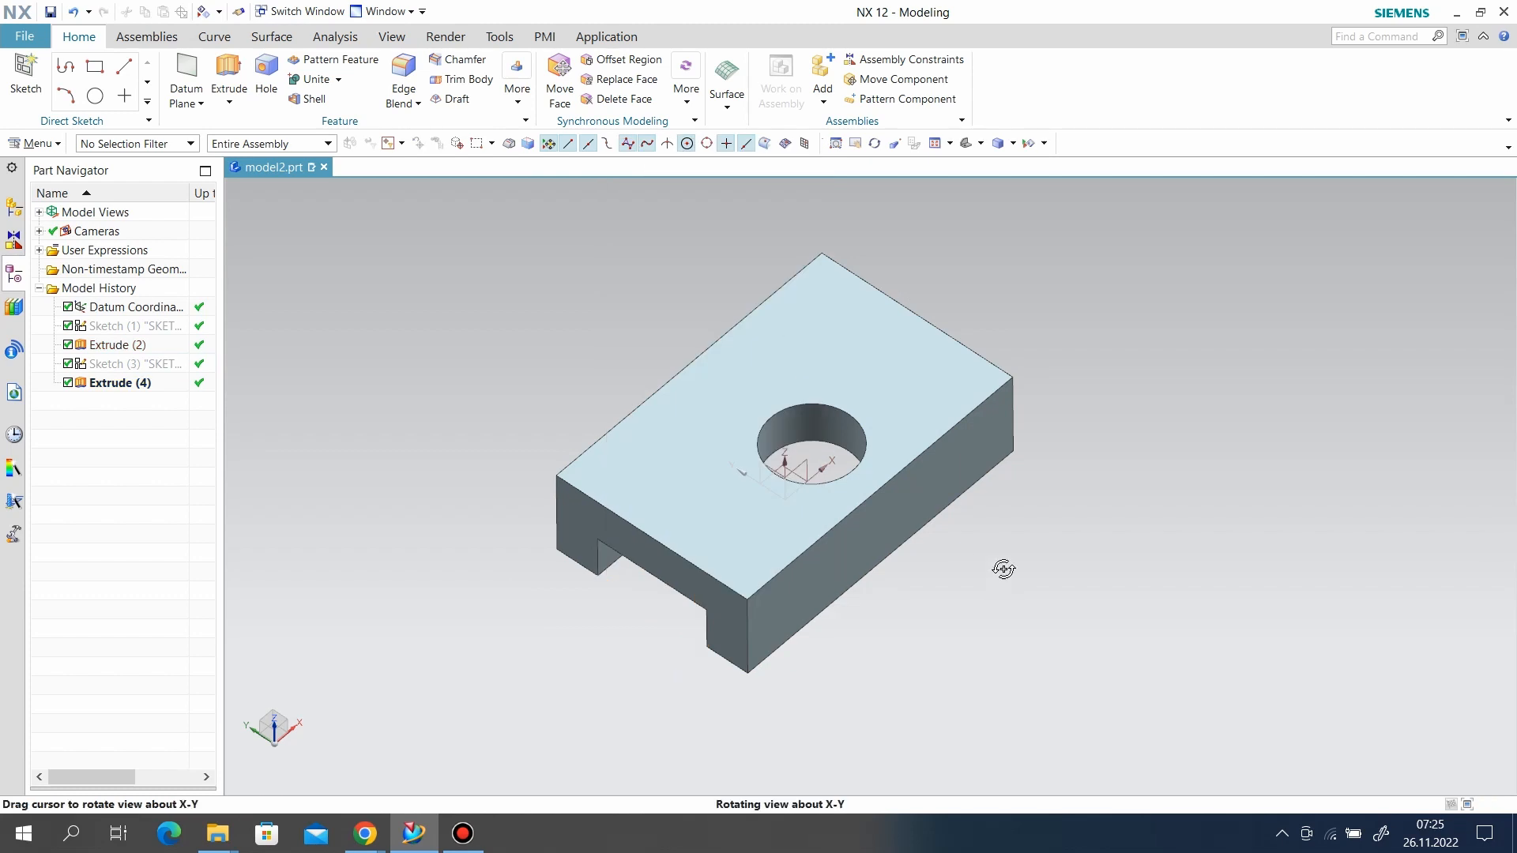
Step: Start a sketch on the block's long side face and draw a rectangle about 24.5 mm high standing on the face's top edge
{"action": "mouse_move", "coordinate": [1001, 565]}
{"action": "middle_mouse_down"}
{"action": "mouse_move", "coordinate": [1023, 437]}
{"action": "mouse_move", "coordinate": [835, 493]}
{"action": "mouse_move", "coordinate": [766, 654]}
{"action": "mouse_move", "coordinate": [839, 576]}
{"action": "mouse_move", "coordinate": [948, 603]}
{"action": "mouse_move", "coordinate": [895, 584]}
{"action": "middle_mouse_up"}
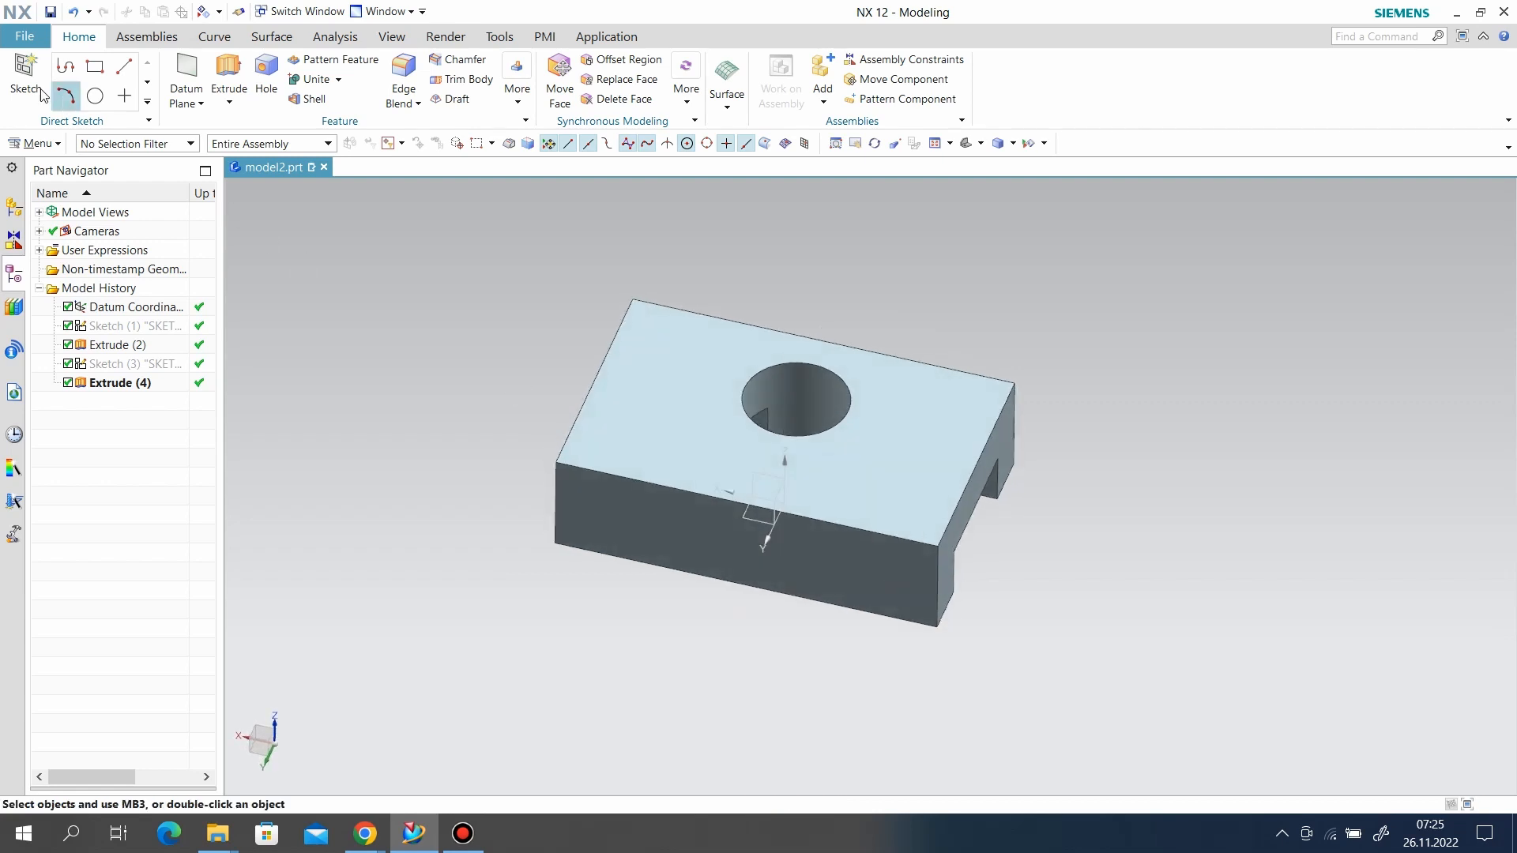
{"action": "left_click", "coordinate": [628, 525]}
{"action": "middle_click", "coordinate": [640, 490]}
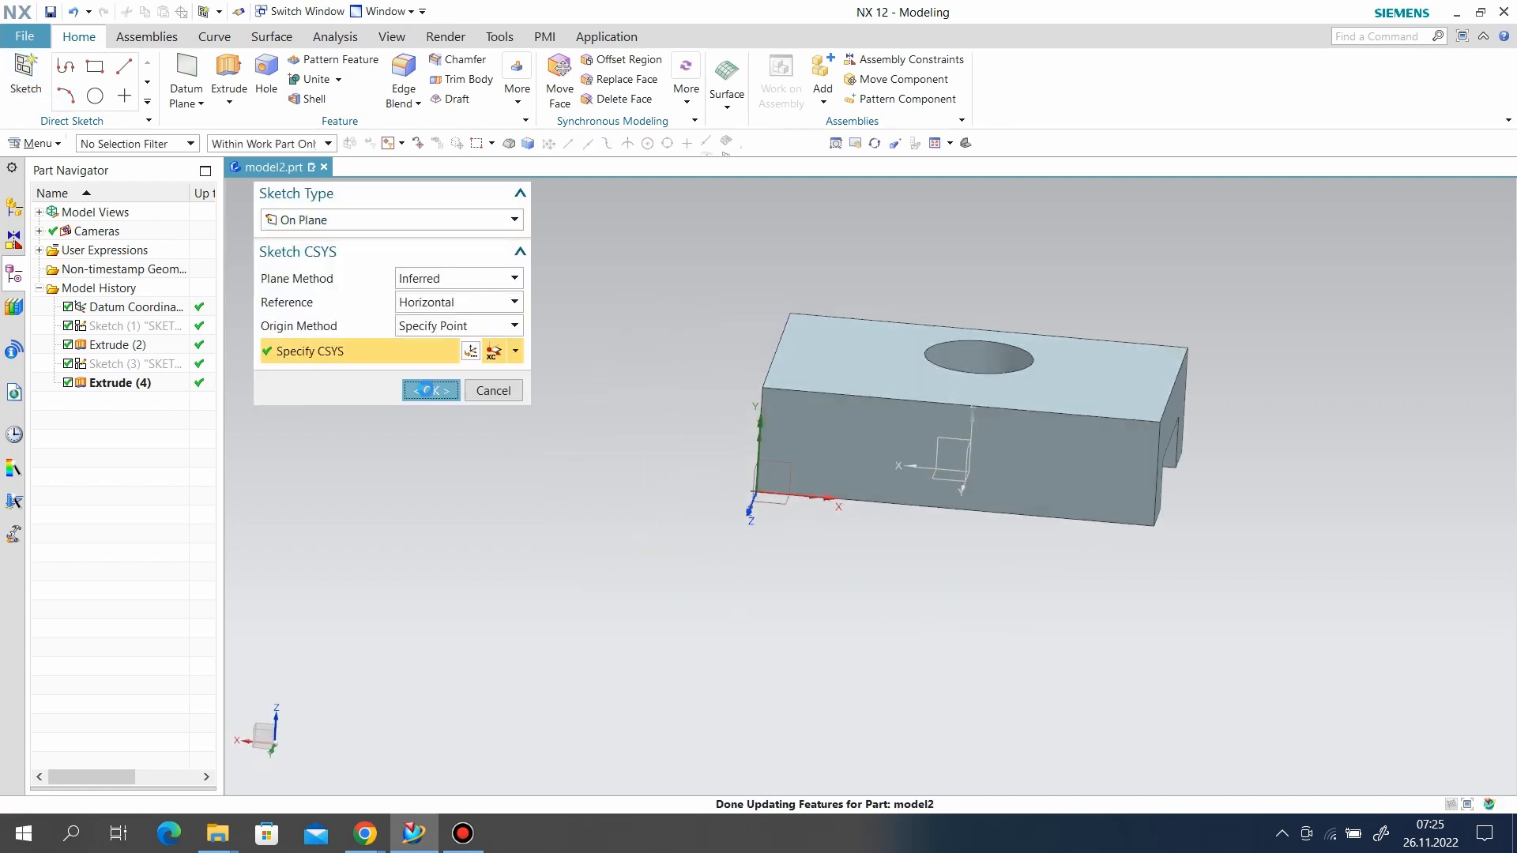
{"action": "scroll", "coordinate": [1211, 393], "scroll_direction": "up", "scroll_amount": 3}
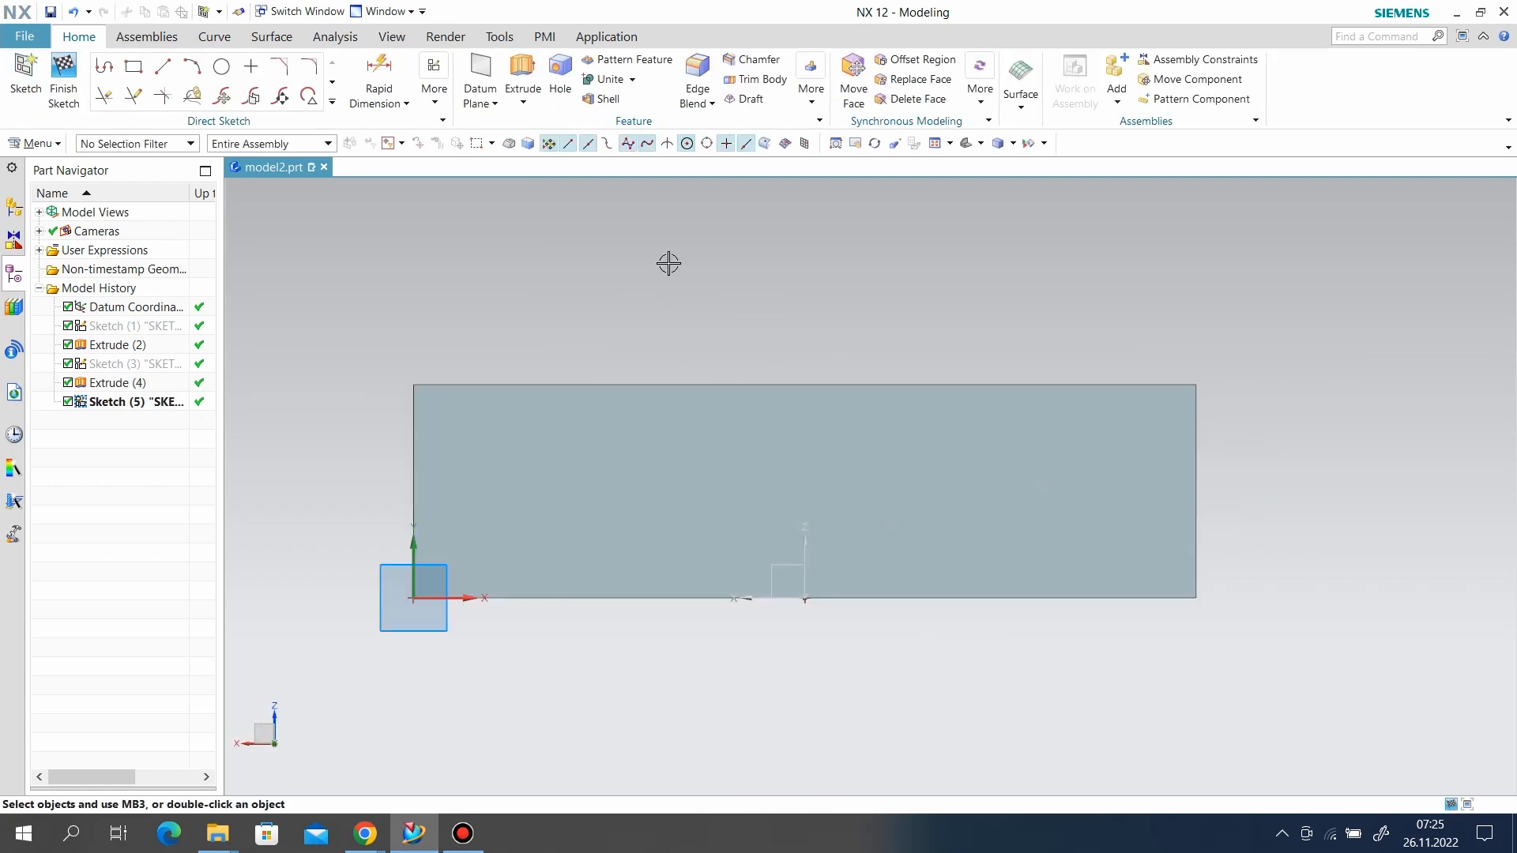
{"action": "left_click", "coordinate": [147, 68]}
{"action": "left_click", "coordinate": [508, 384]}
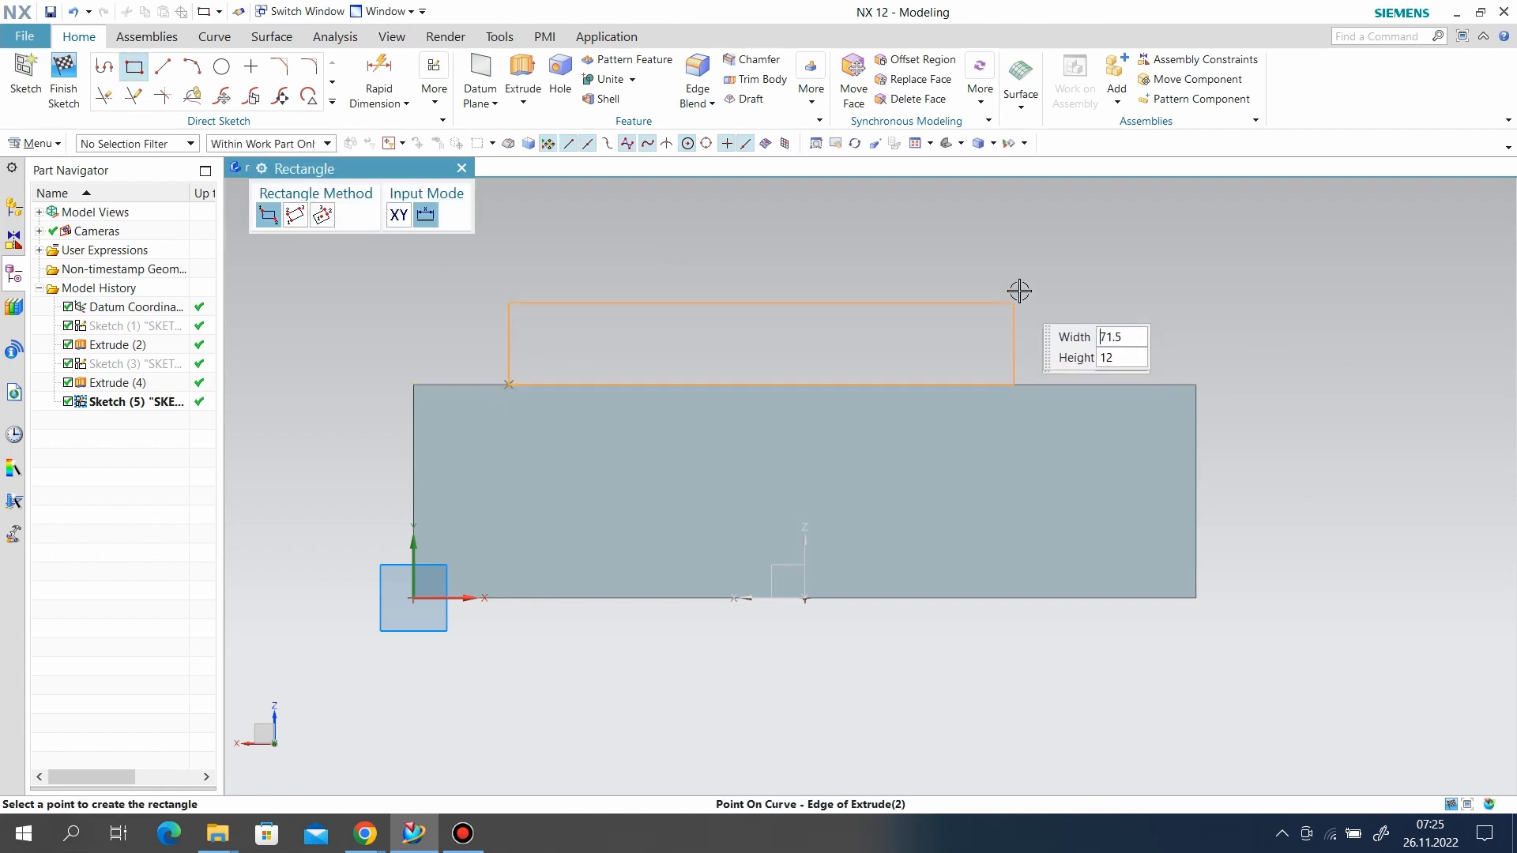
{"action": "left_click", "coordinate": [1072, 210]}
Step: Align the midpoint of the new rectangle's upper edge vertically with the midpoint of the side face's bottom edge
{"action": "left_click", "coordinate": [434, 83]}
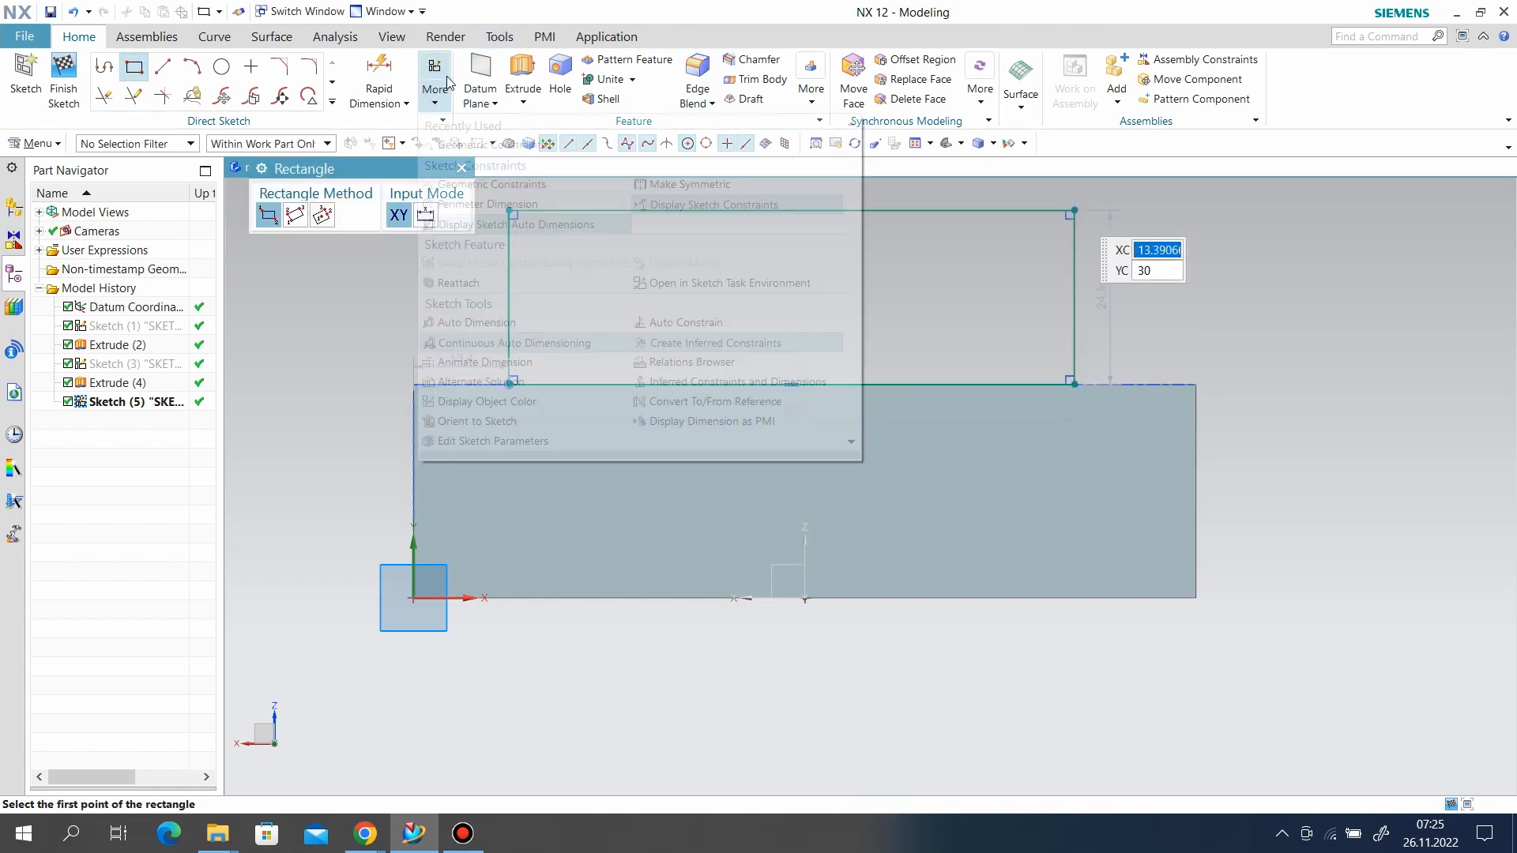
{"action": "left_click", "coordinate": [492, 145]}
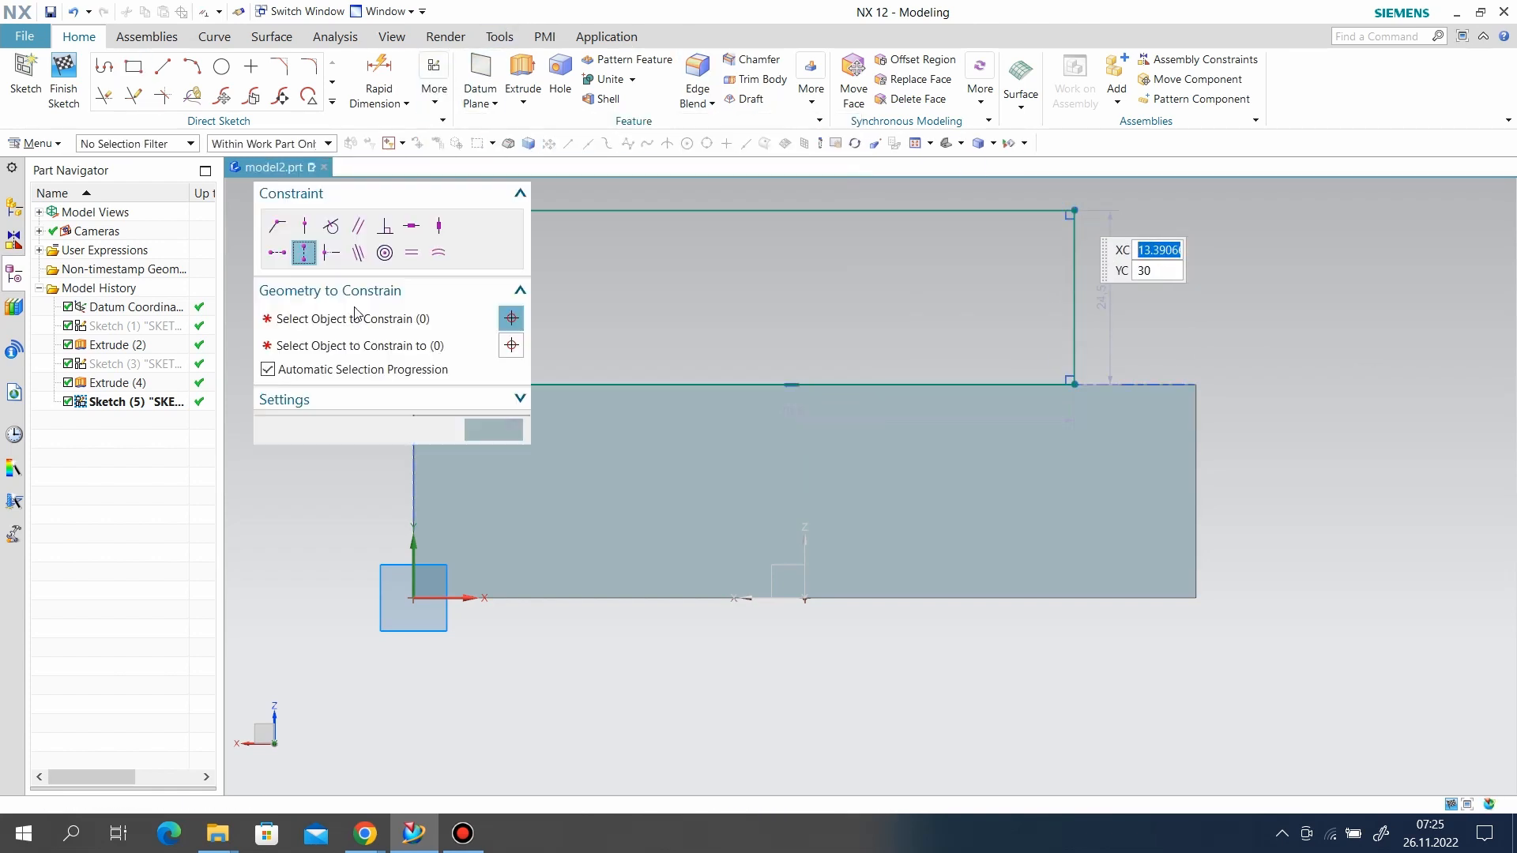
{"action": "left_click", "coordinate": [746, 212]}
{"action": "left_click", "coordinate": [809, 601]}
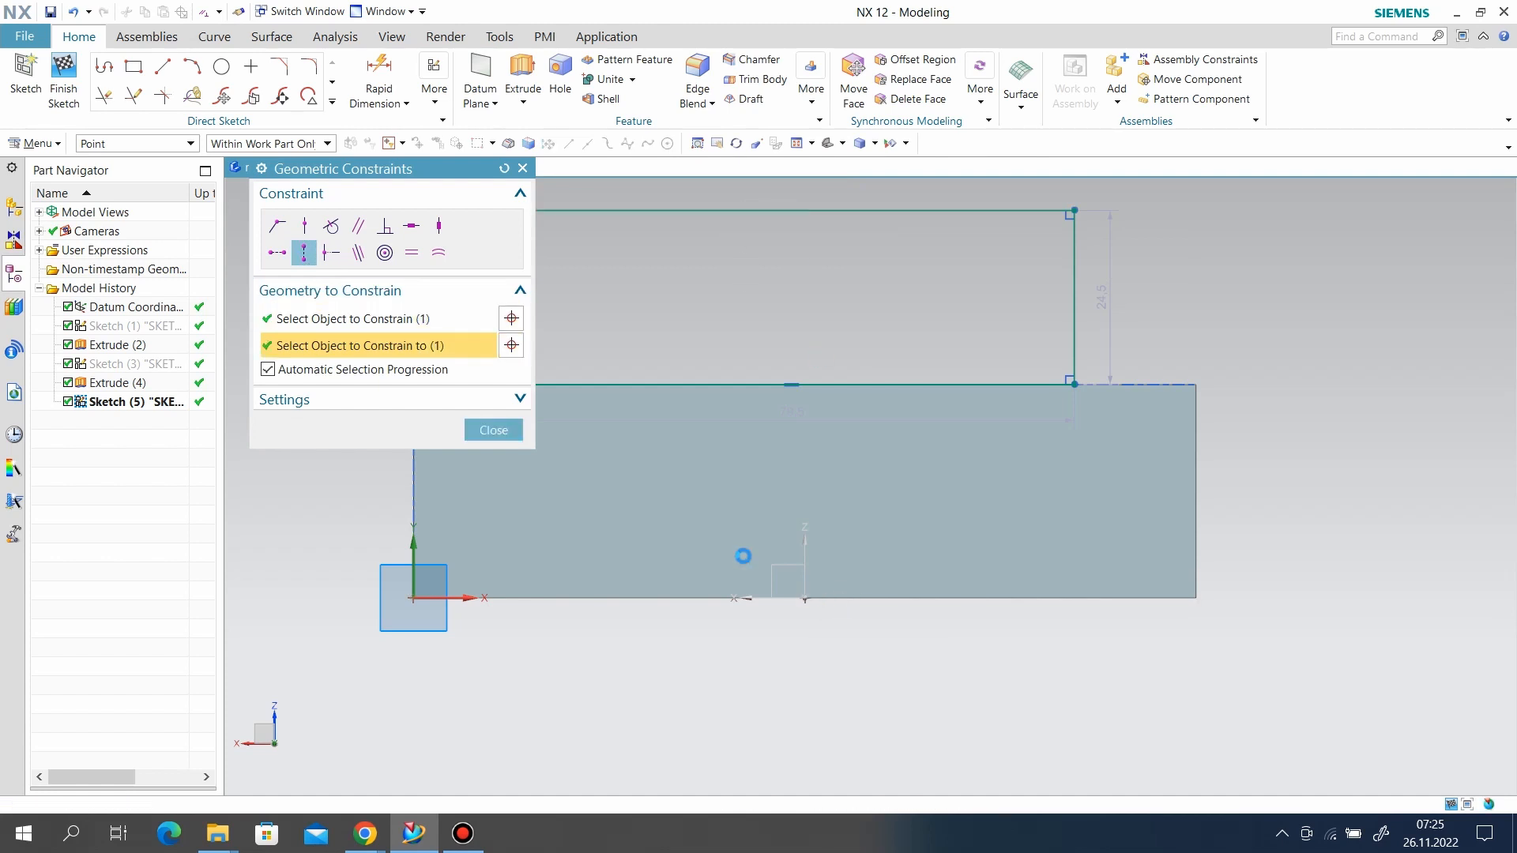
{"action": "left_click", "coordinate": [493, 430]}
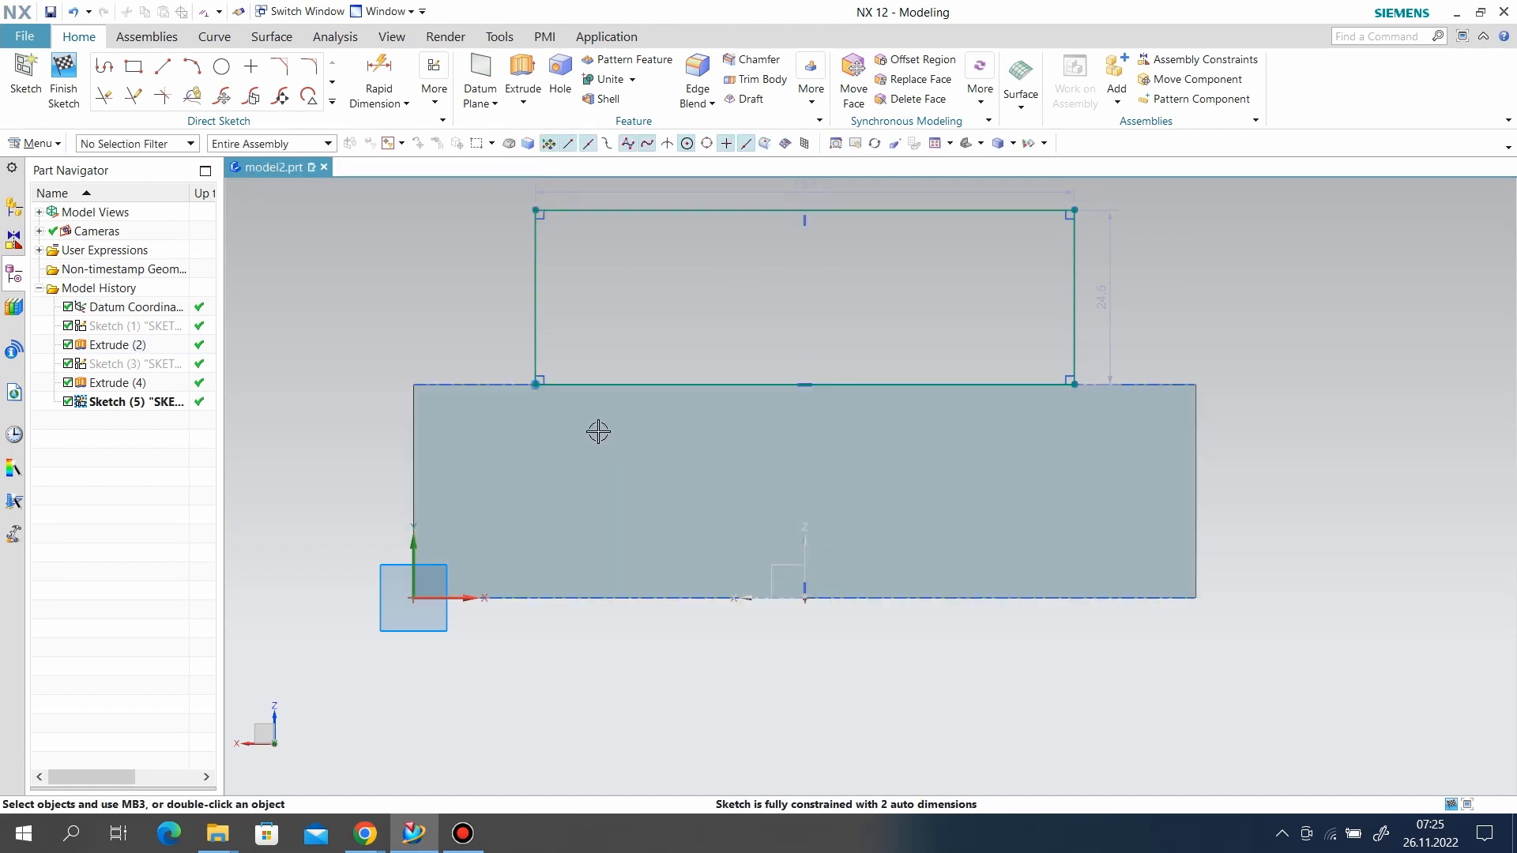
Step: Set the side-face rectangle's width to 90 mm and its height to 30 mm
{"action": "scroll", "coordinate": [598, 431], "scroll_direction": "down", "scroll_amount": 1}
{"action": "double_click", "coordinate": [769, 234]}
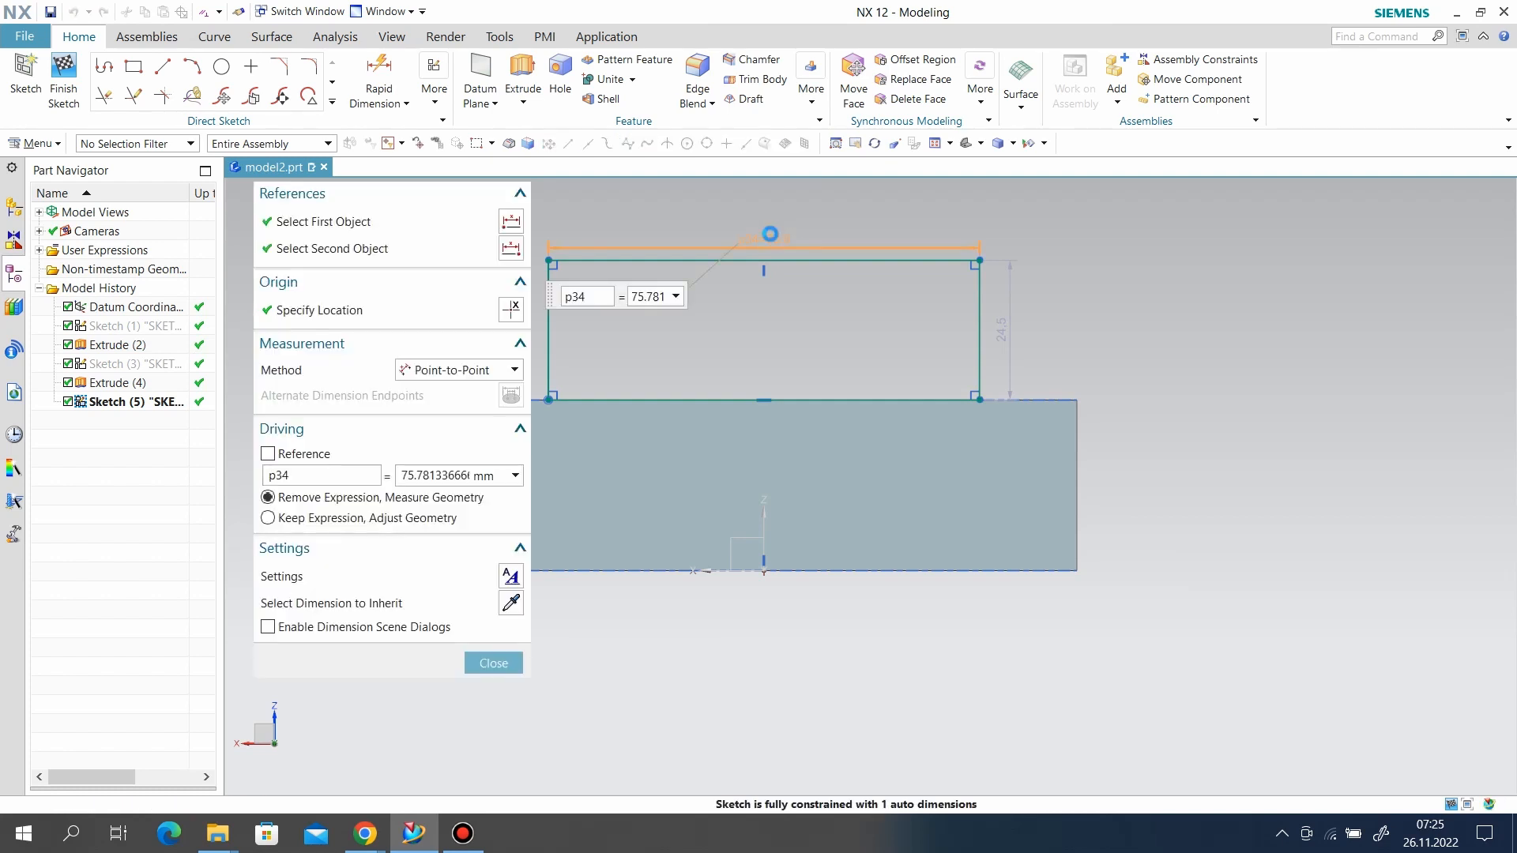
{"action": "type", "text": "90"}
{"action": "key", "text": "Return"}
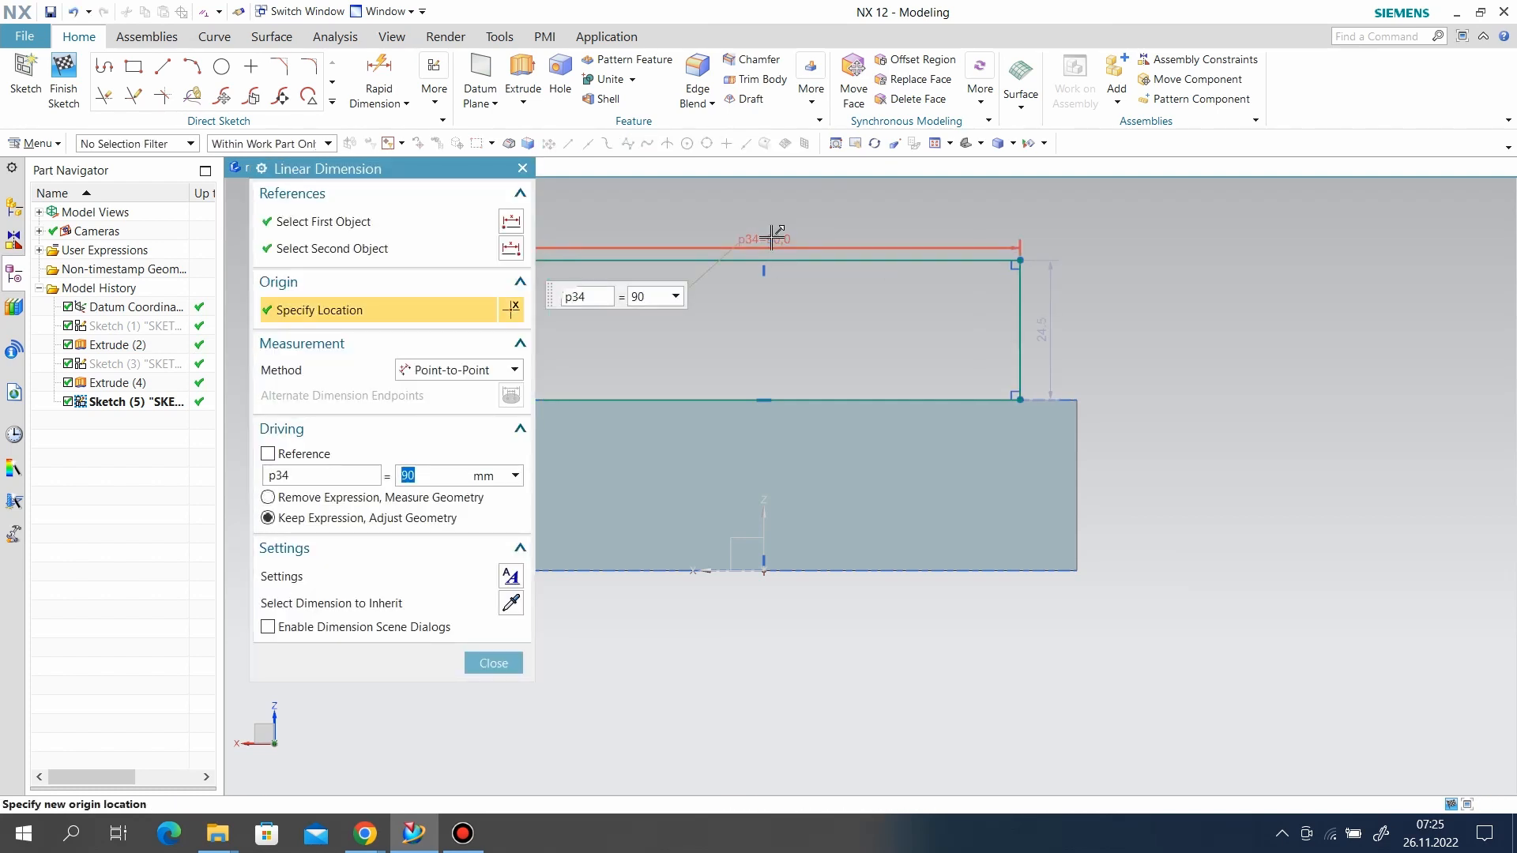
{"action": "double_click", "coordinate": [1054, 323]}
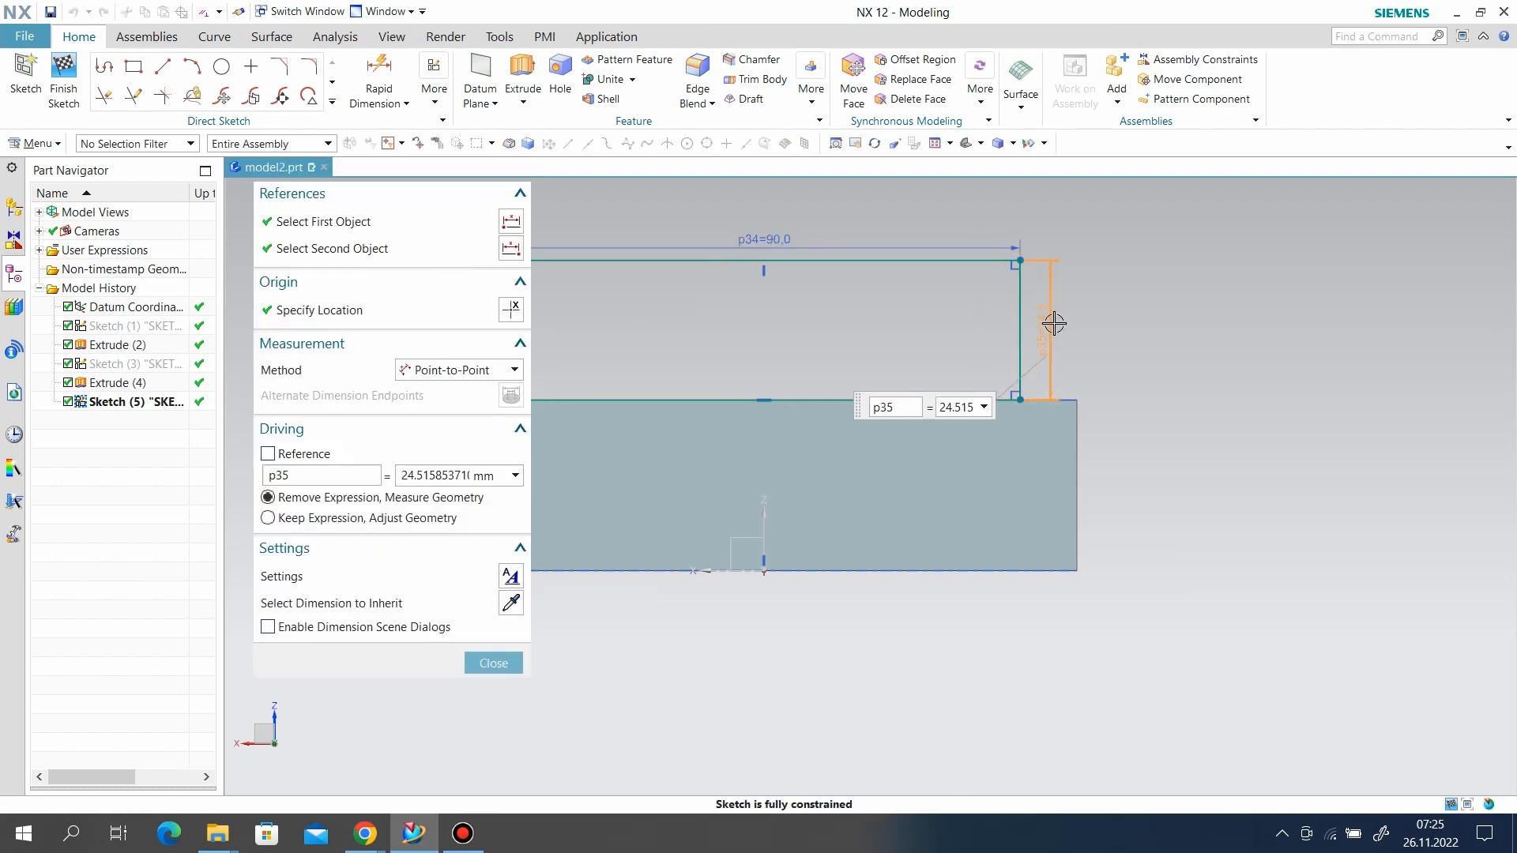
{"action": "type", "text": "30"}
{"action": "key", "text": "Return"}
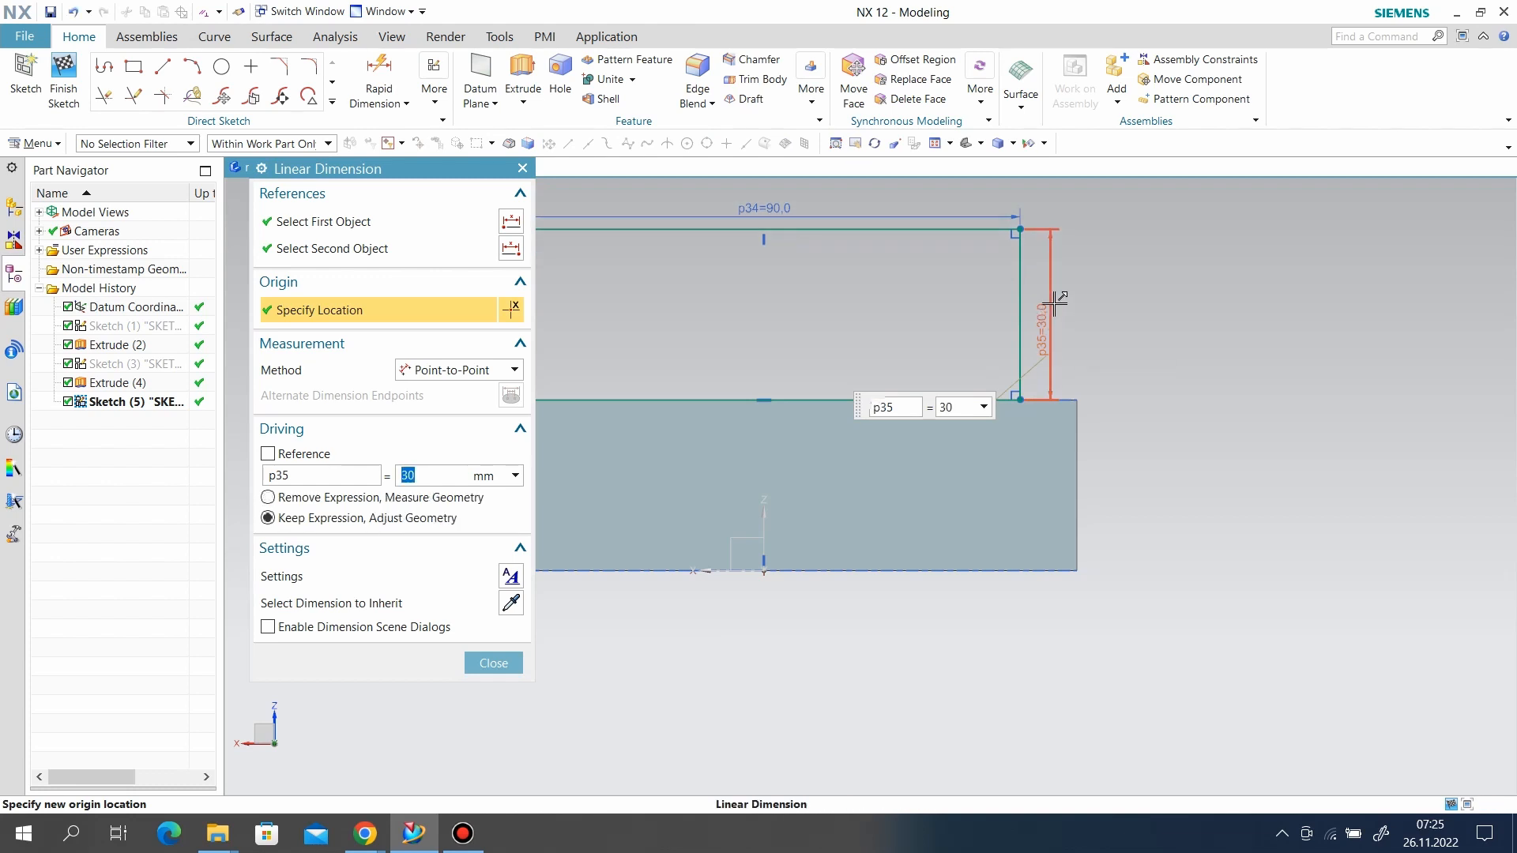
{"action": "left_click", "coordinate": [497, 666]}
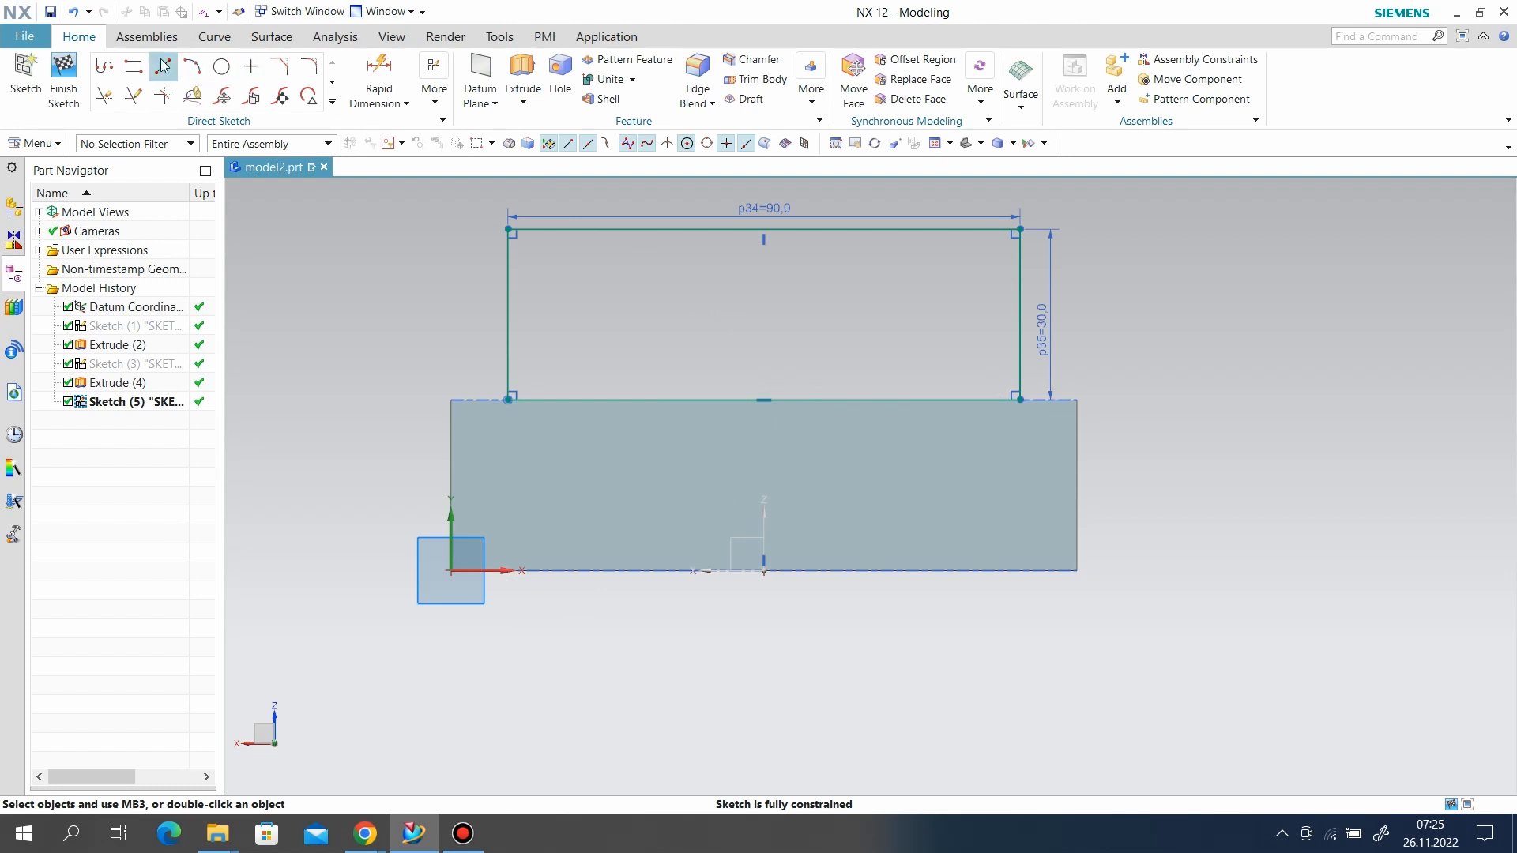
Step: Draw a three-line notch about 33 mm wide and 10 mm deep, hanging from the rectangle's upper edge
{"action": "left_click", "coordinate": [673, 230]}
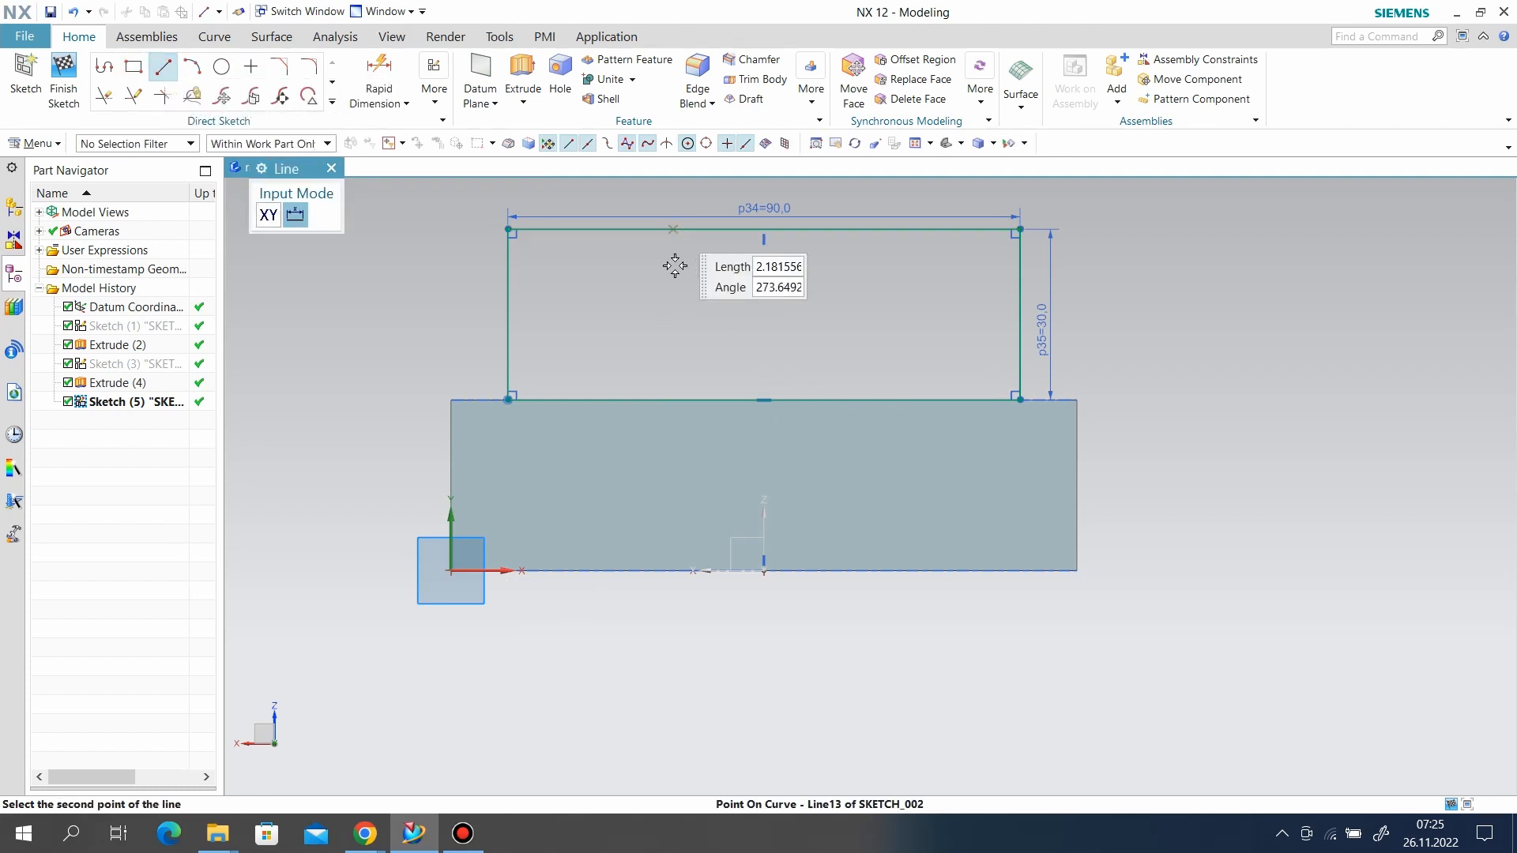
{"action": "left_click", "coordinate": [672, 286]}
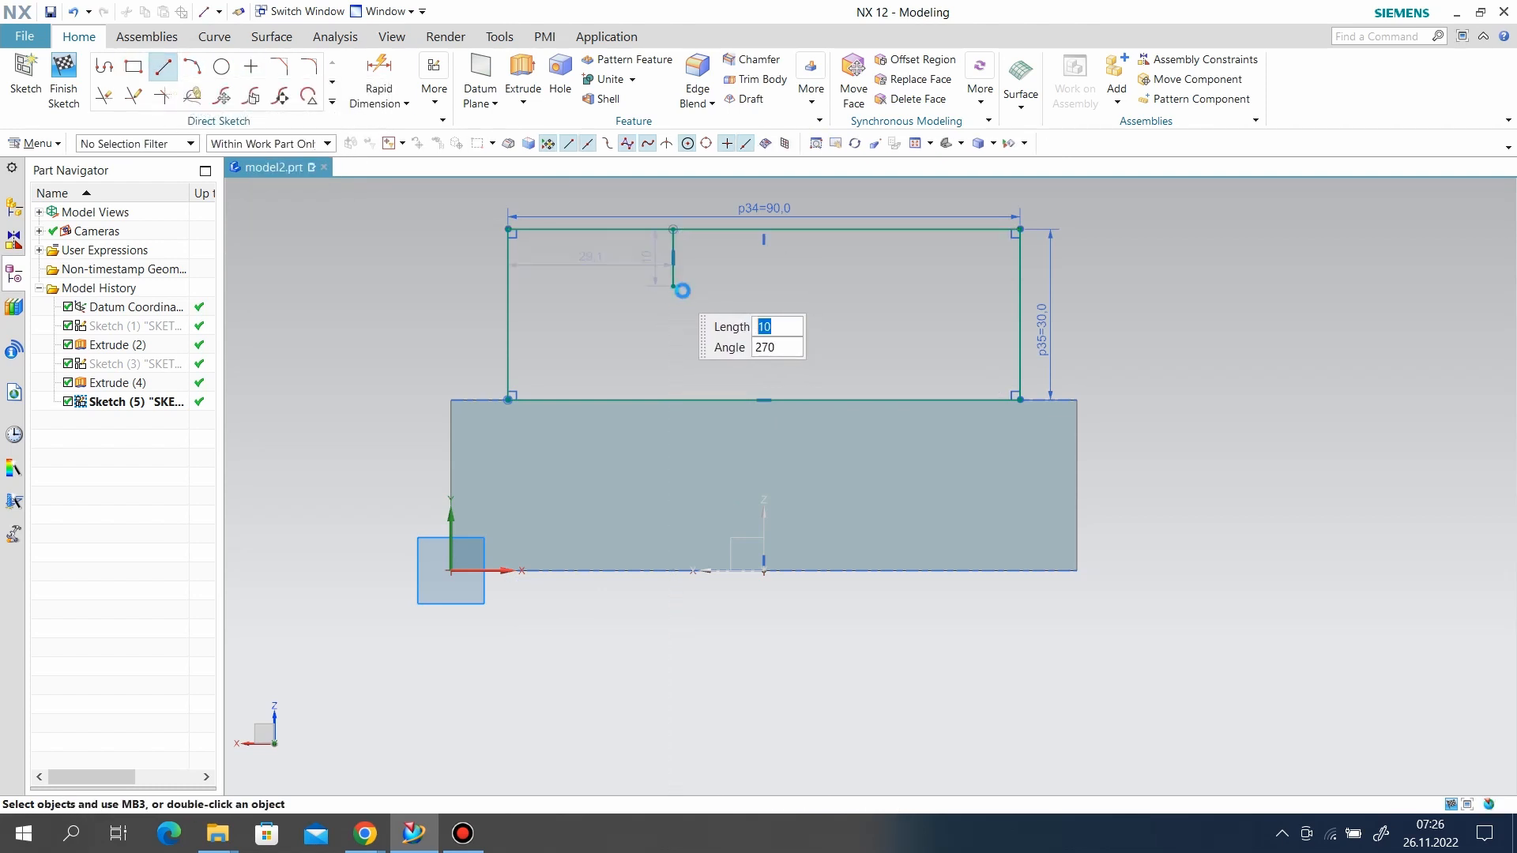
{"action": "left_click", "coordinate": [863, 286]}
{"action": "left_click", "coordinate": [863, 285]}
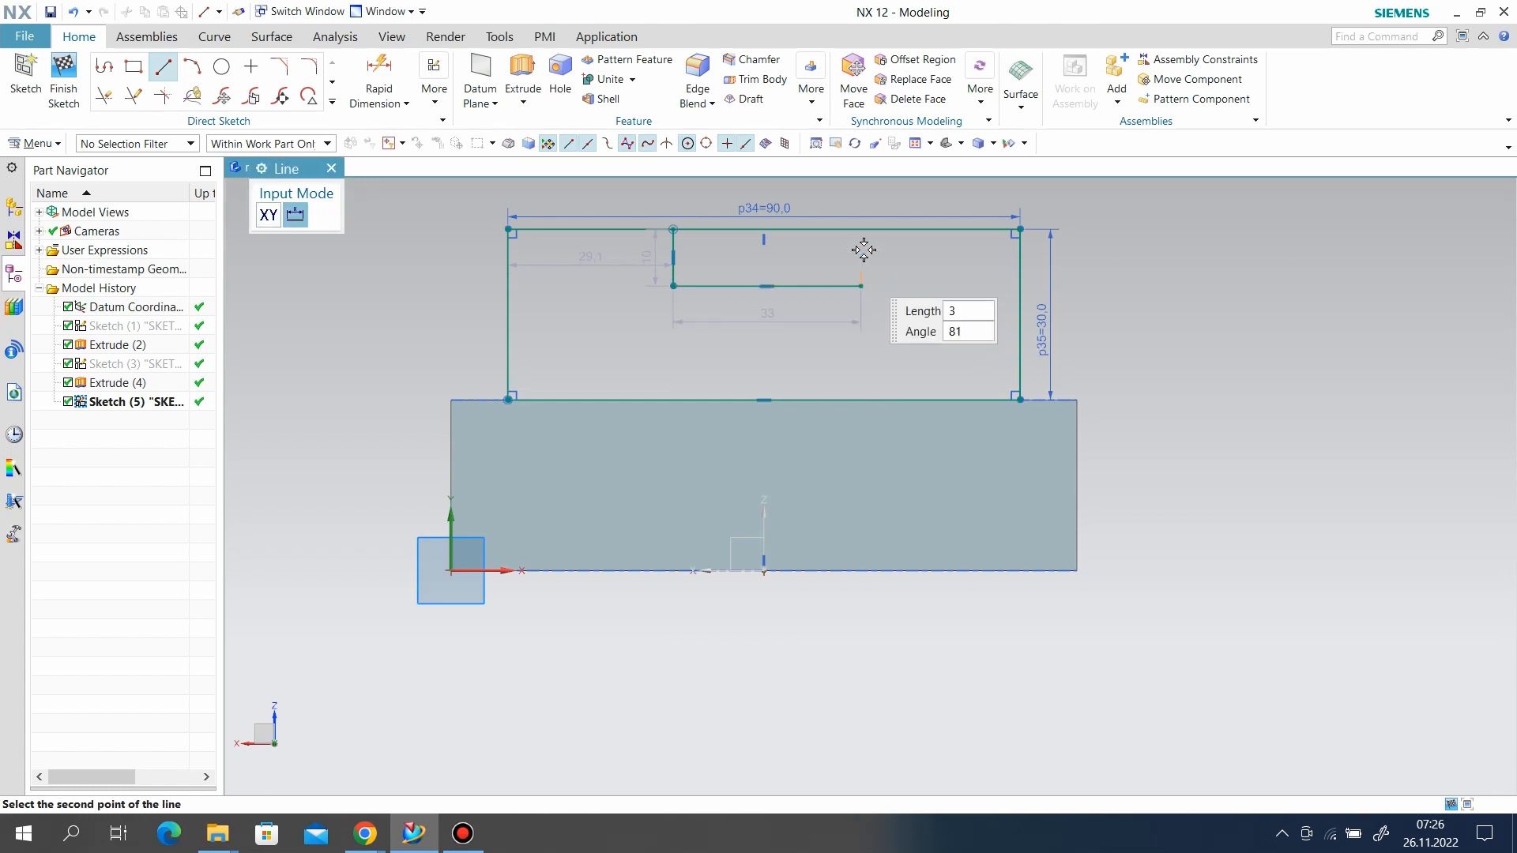
{"action": "left_click", "coordinate": [862, 228]}
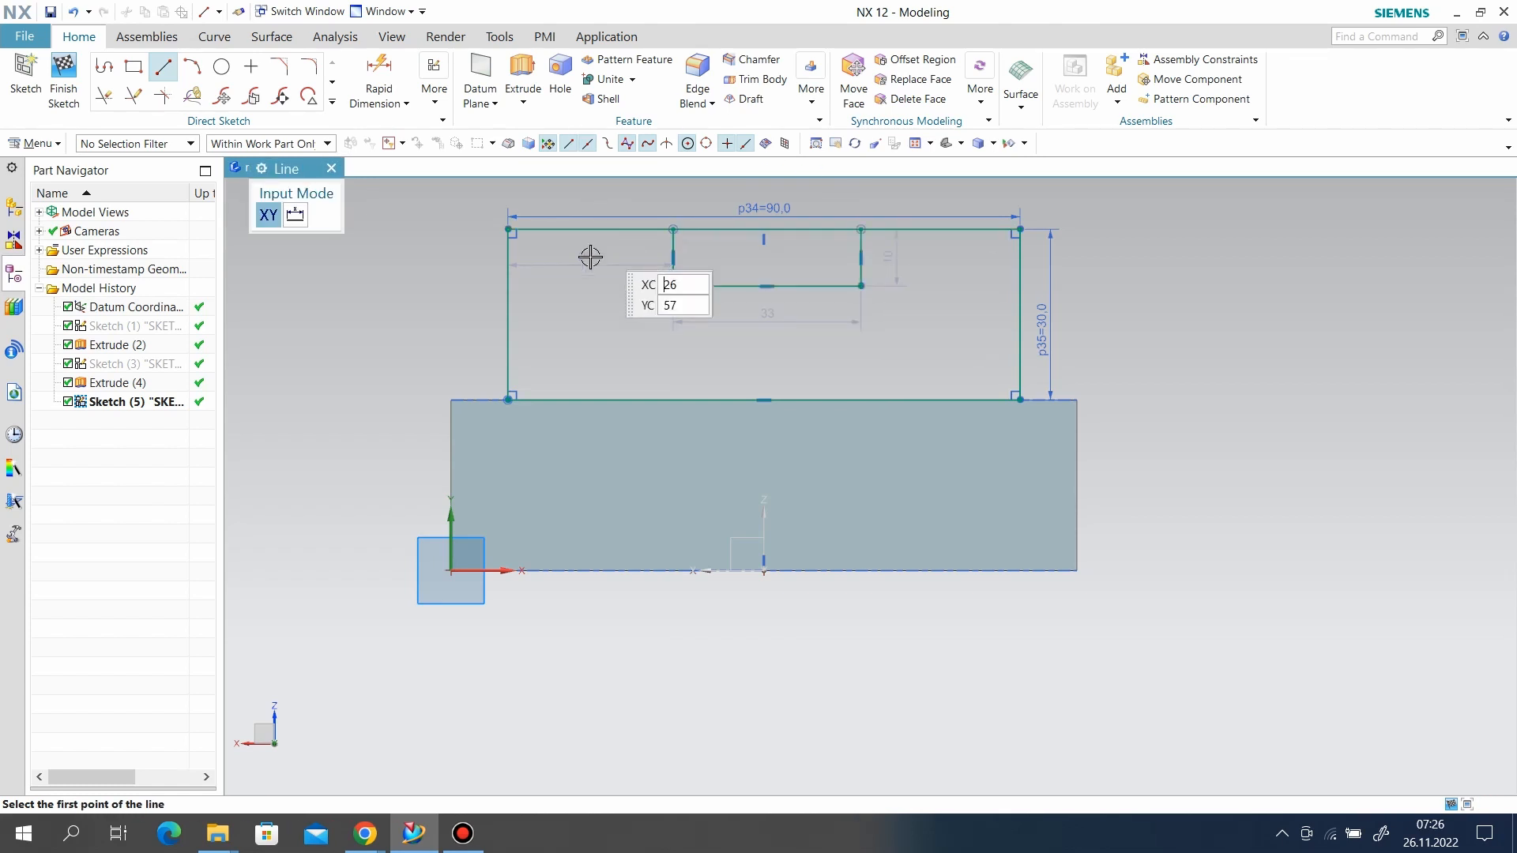
Step: Align the midpoint of the notch's bottom line vertically with the midpoint of the rectangle's lower edge
{"action": "left_click", "coordinate": [441, 101]}
{"action": "left_click", "coordinate": [451, 146]}
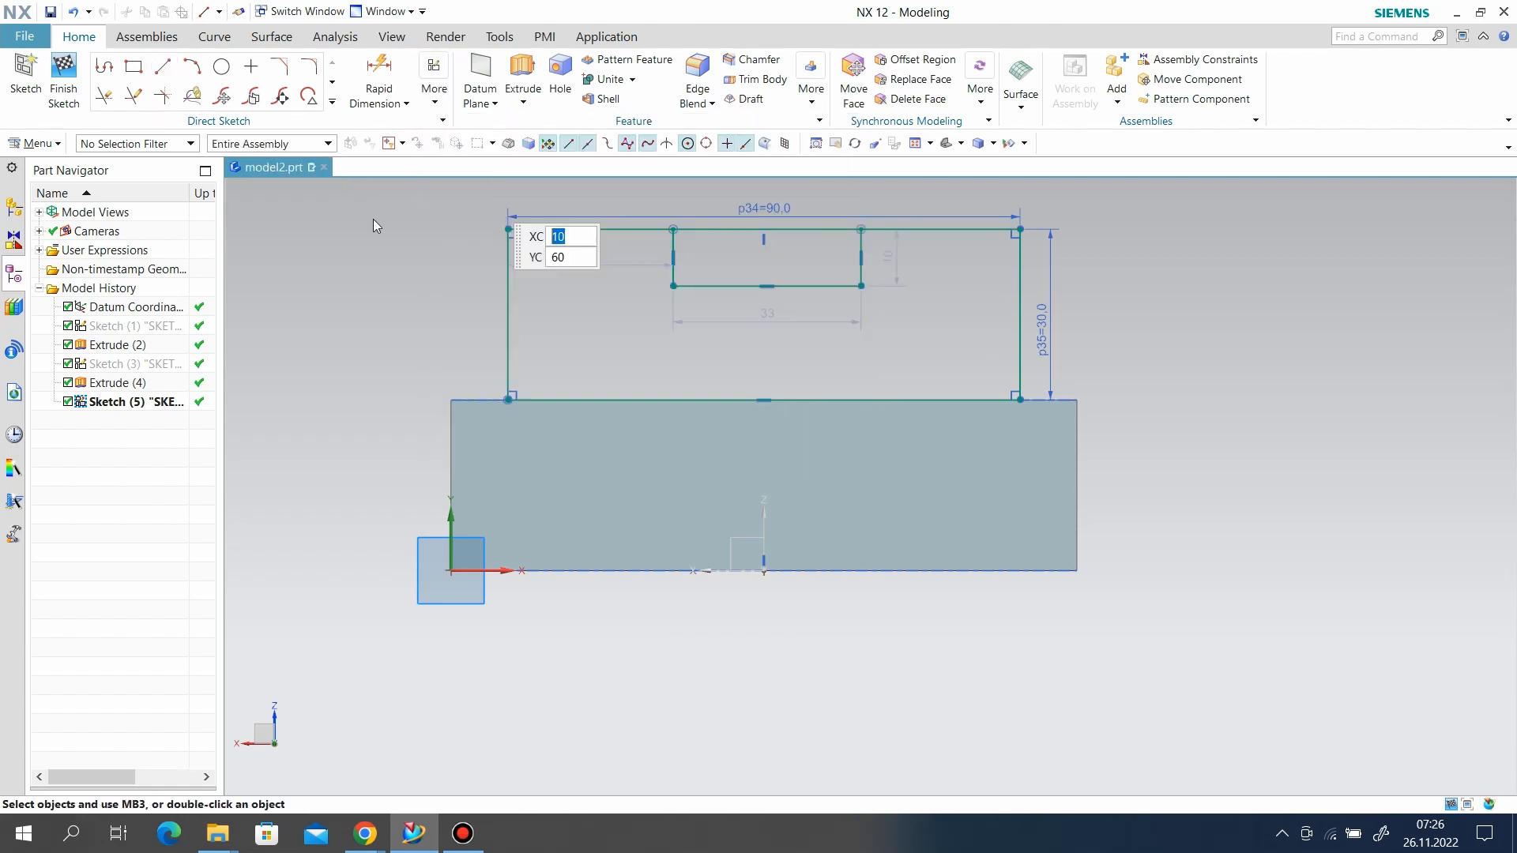
{"action": "left_click", "coordinate": [304, 252]}
{"action": "left_click", "coordinate": [767, 286]}
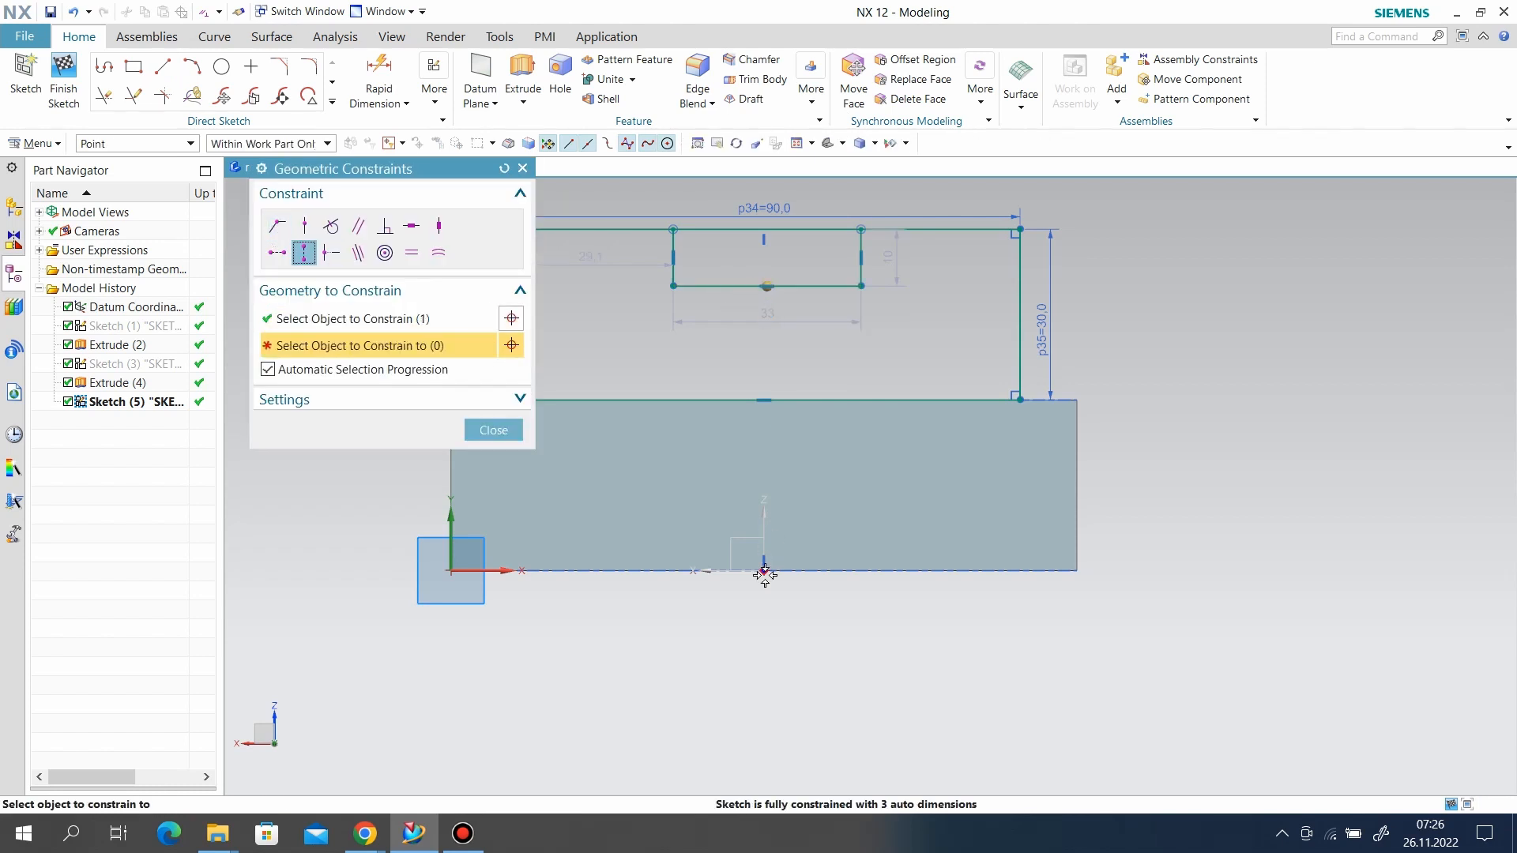
{"action": "left_click", "coordinate": [764, 401]}
{"action": "left_click", "coordinate": [765, 403]}
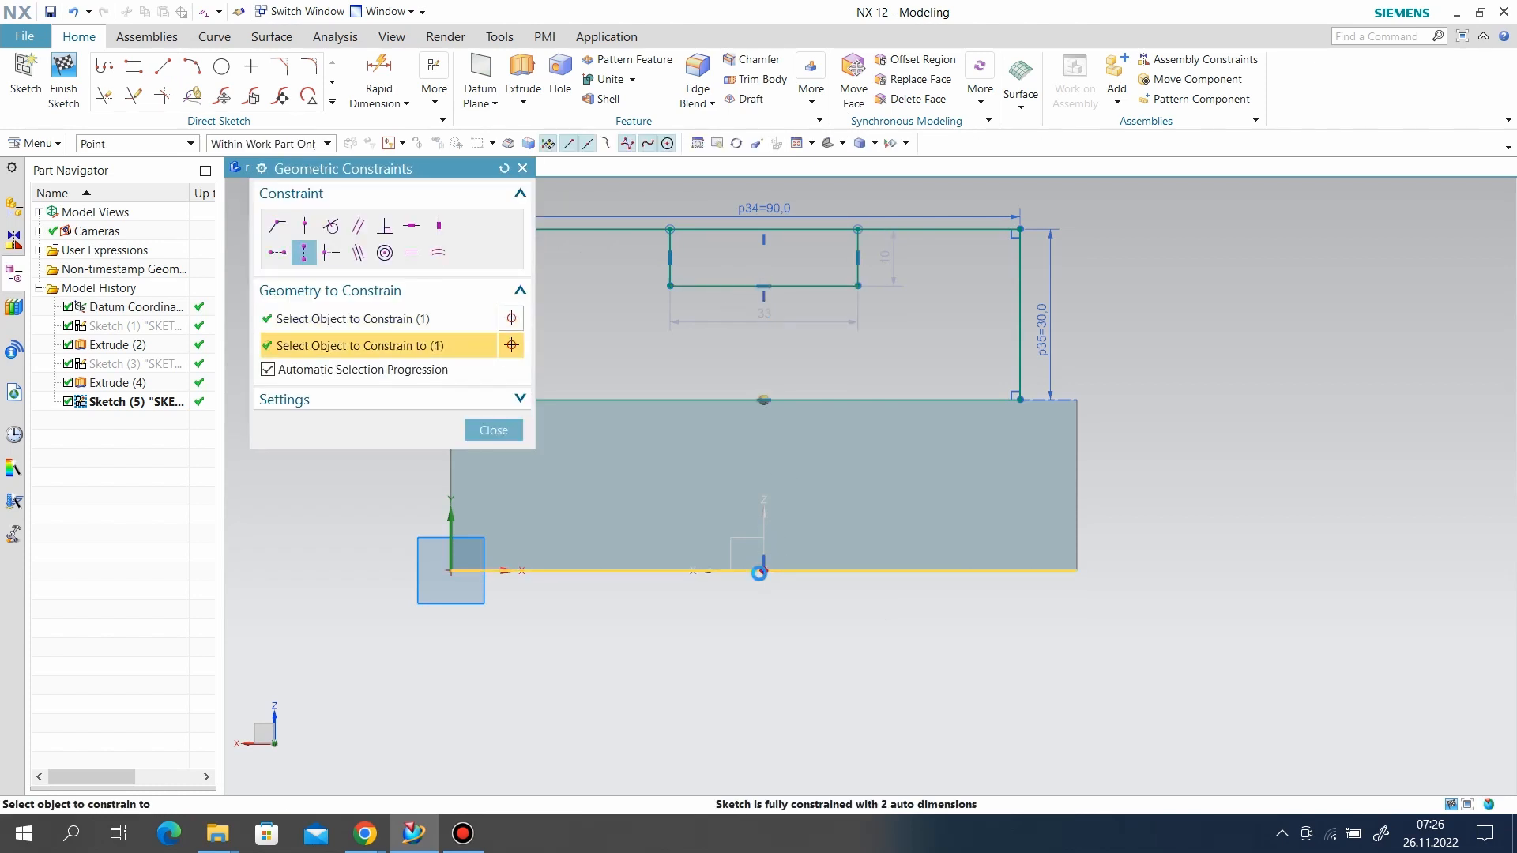
{"action": "left_click", "coordinate": [494, 430]}
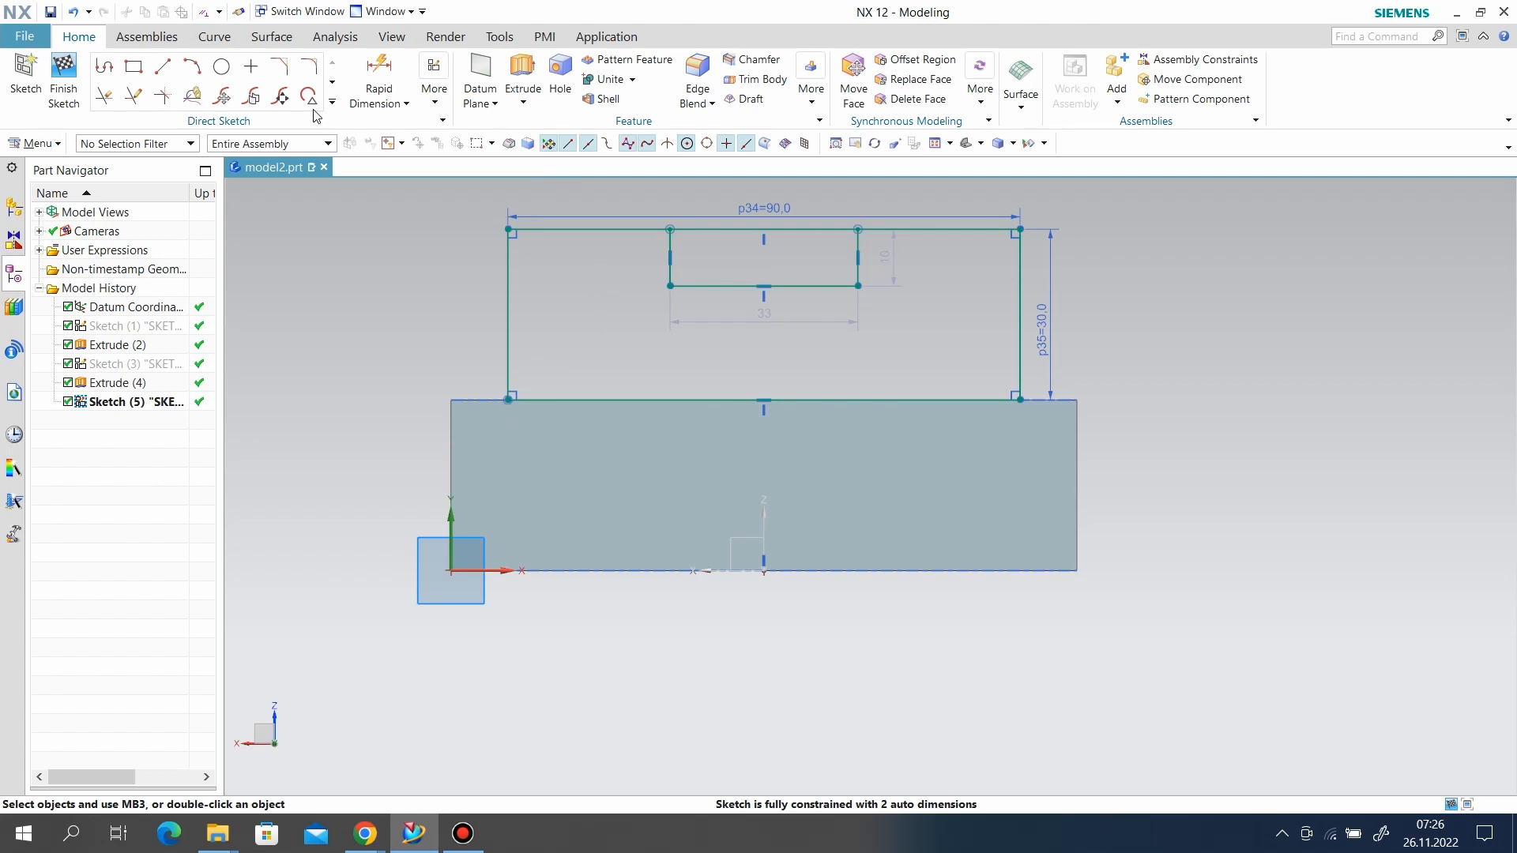
Step: Trim away the rectangle's upper edge across the notch opening and set the notch width to 30 mm
{"action": "left_click", "coordinate": [103, 96]}
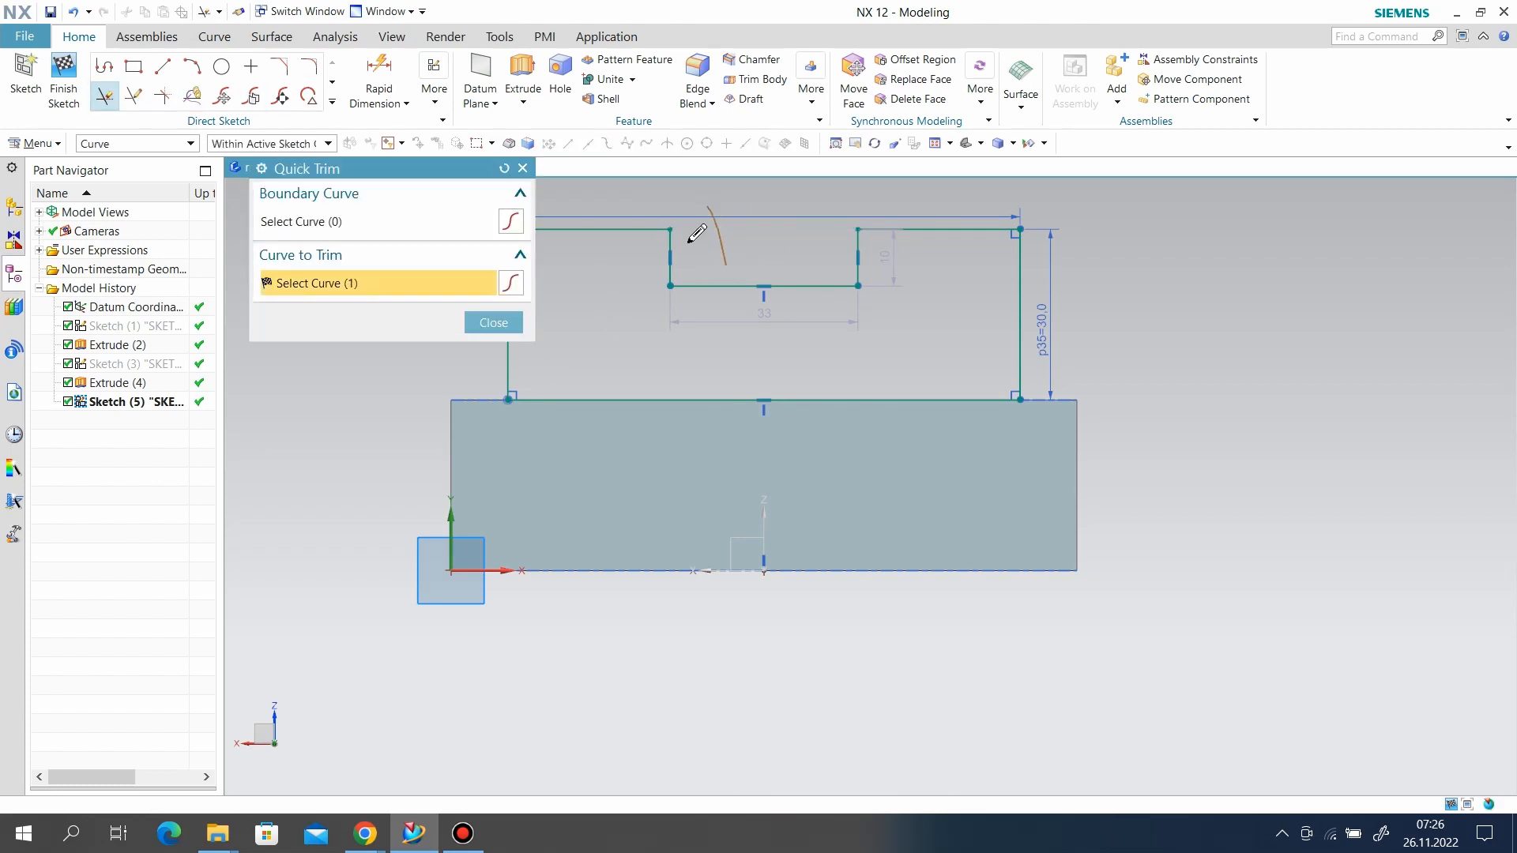
{"action": "left_click", "coordinate": [501, 324]}
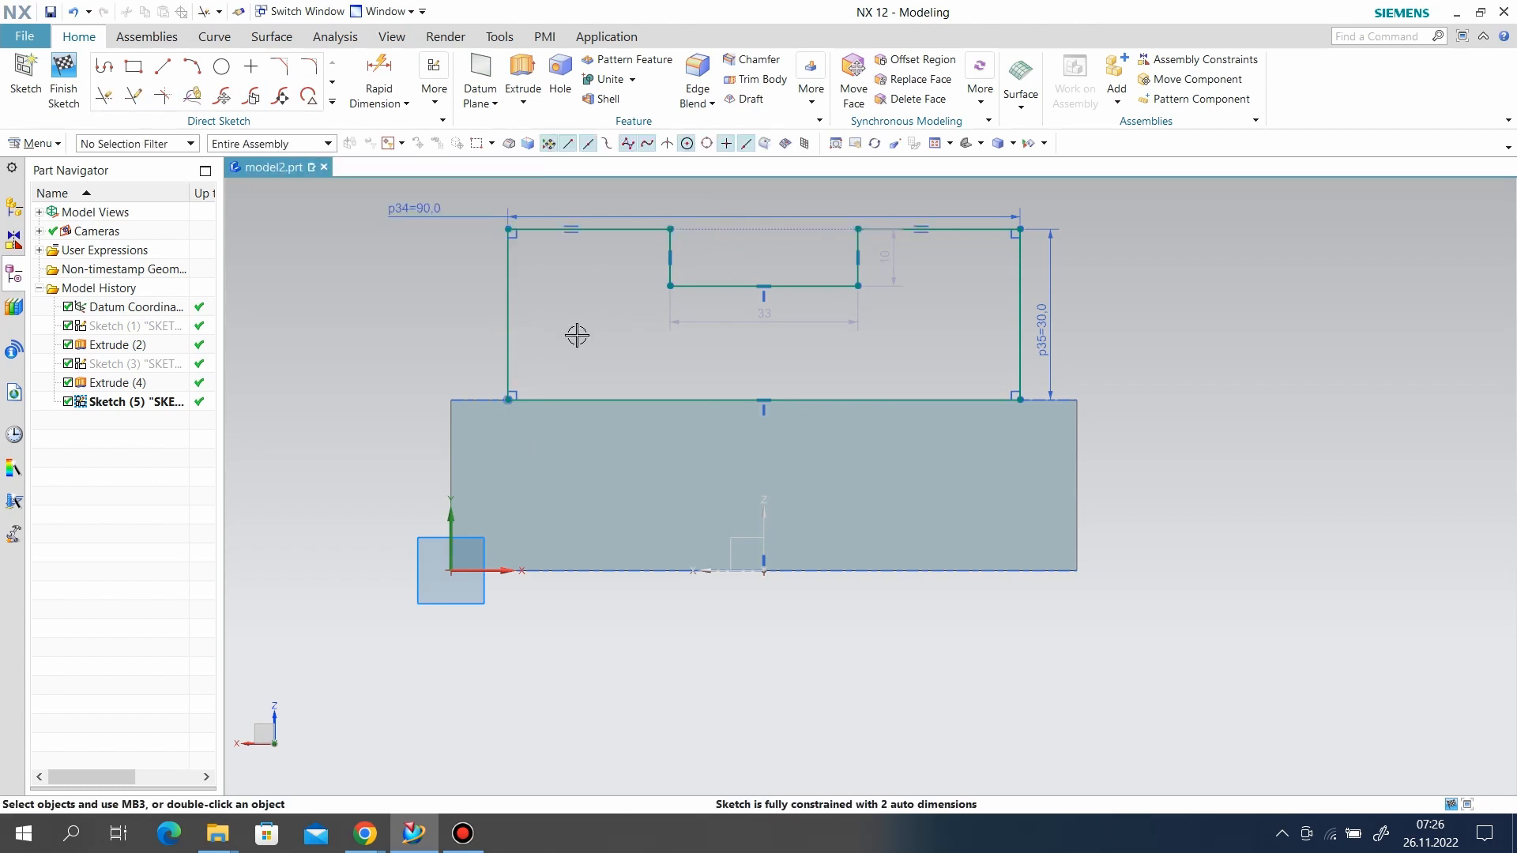
{"action": "double_click", "coordinate": [765, 340]}
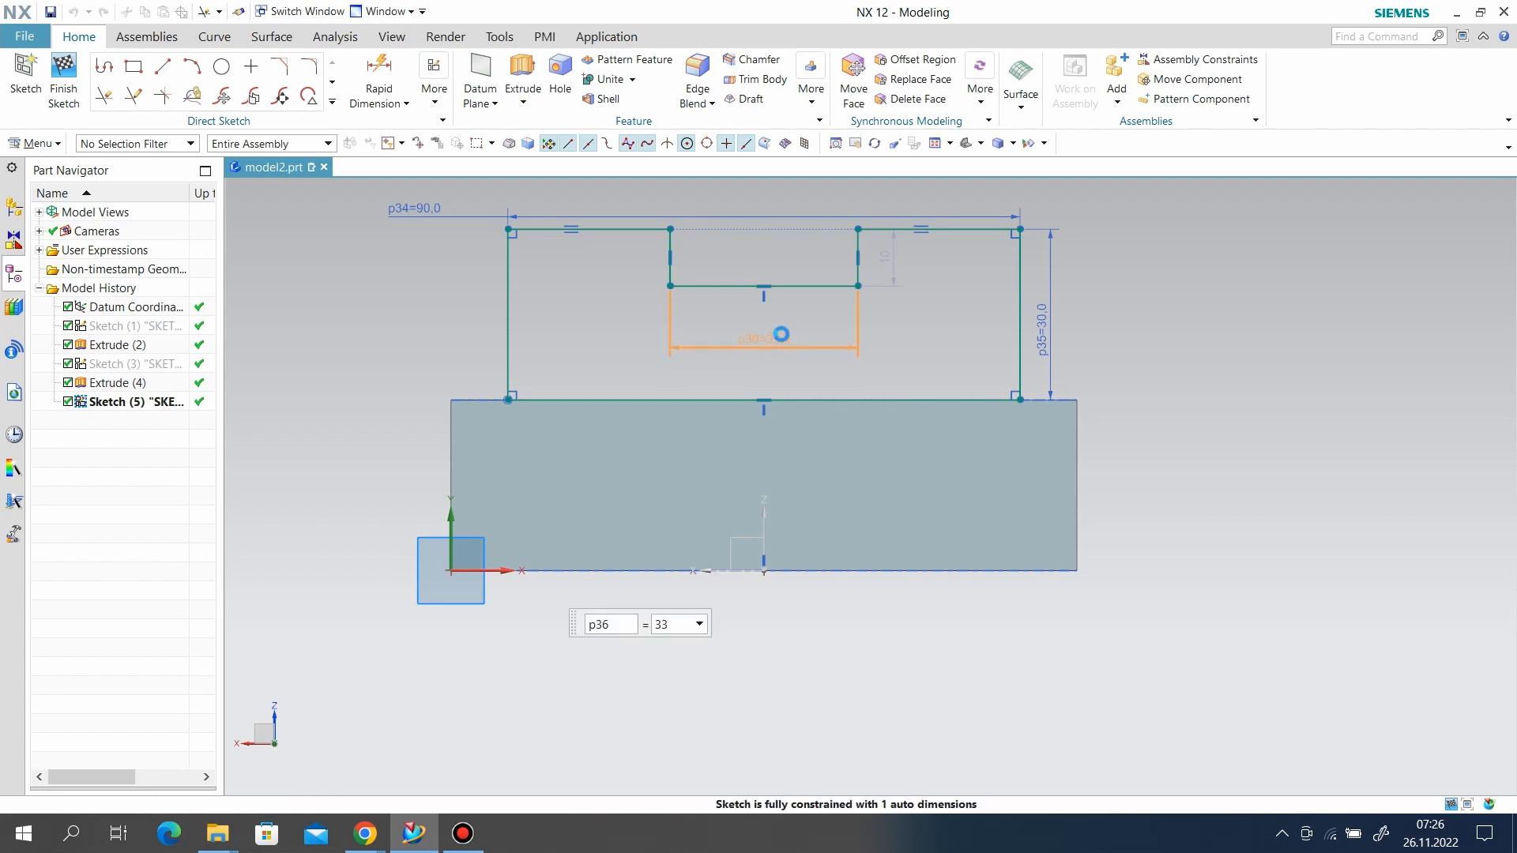
{"action": "type", "text": "30"}
{"action": "key", "text": "Return"}
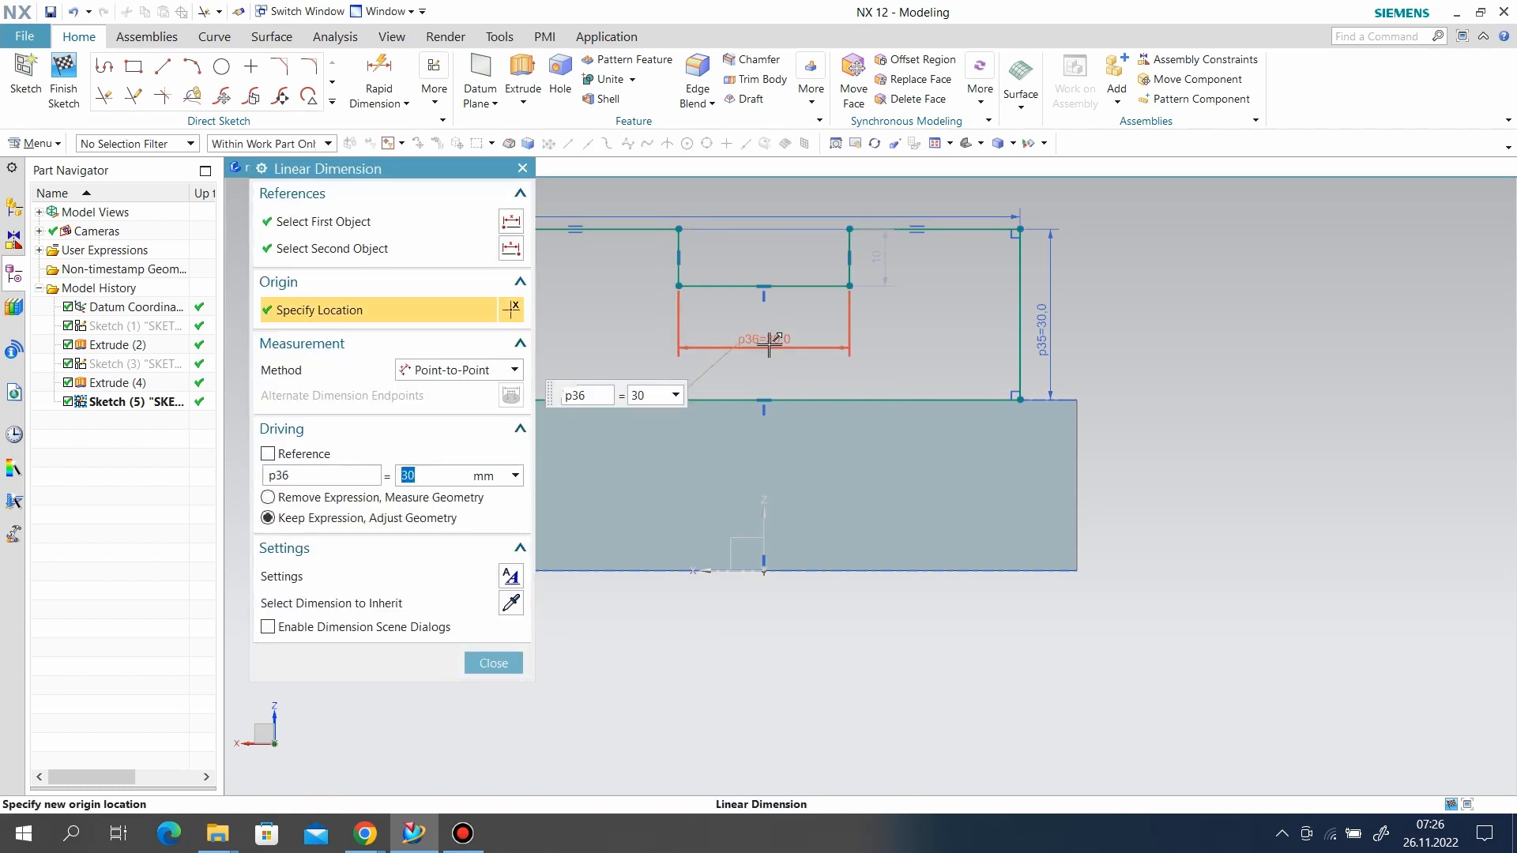
{"action": "left_click", "coordinate": [494, 662]}
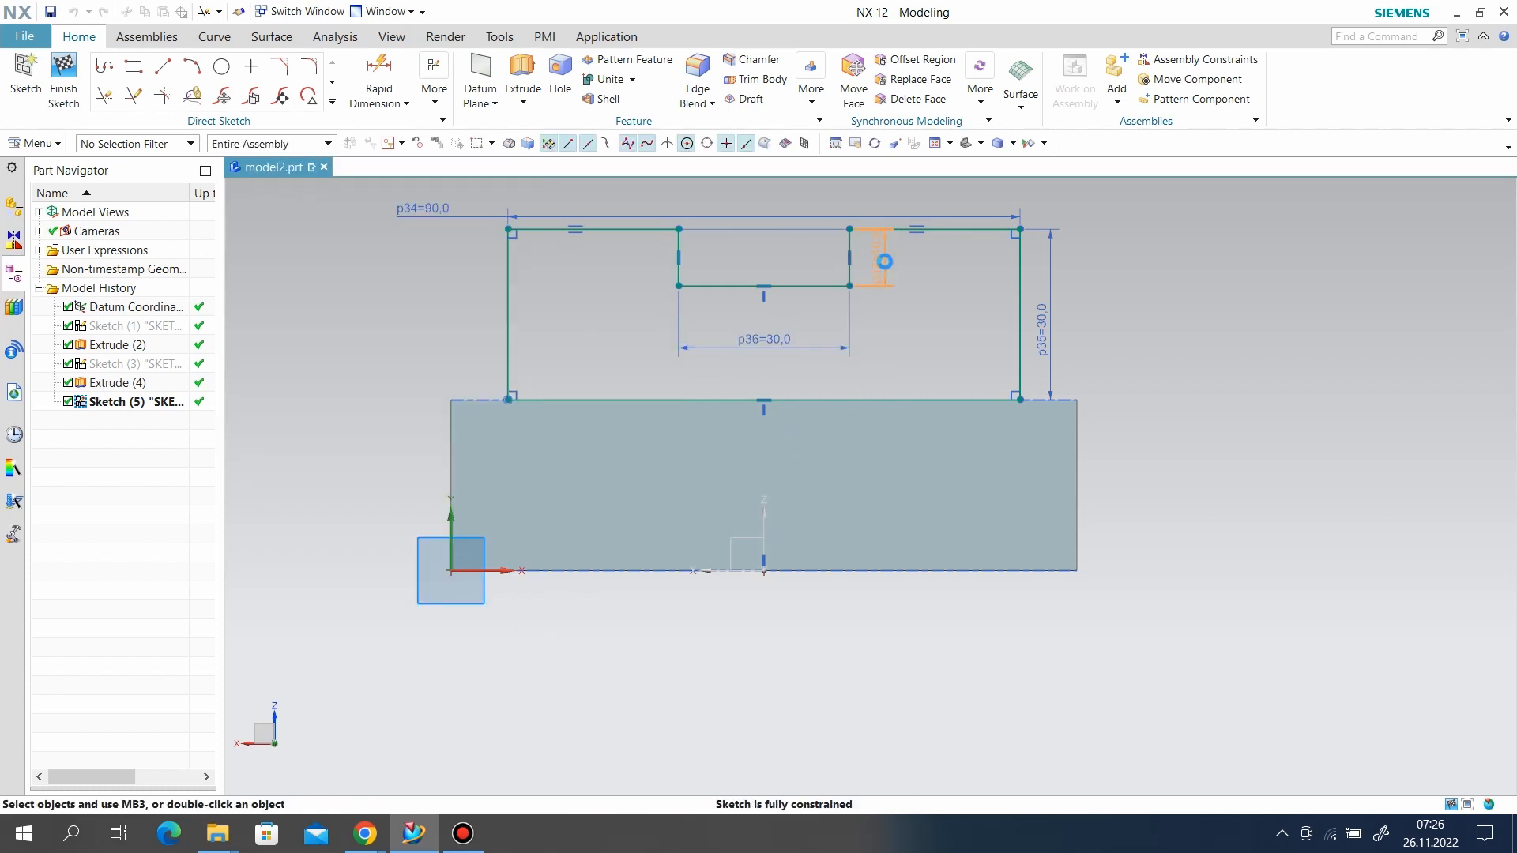
Step: Set the notch depth as a driving 10 mm dimension and finish the sketch
{"action": "double_click", "coordinate": [882, 261]}
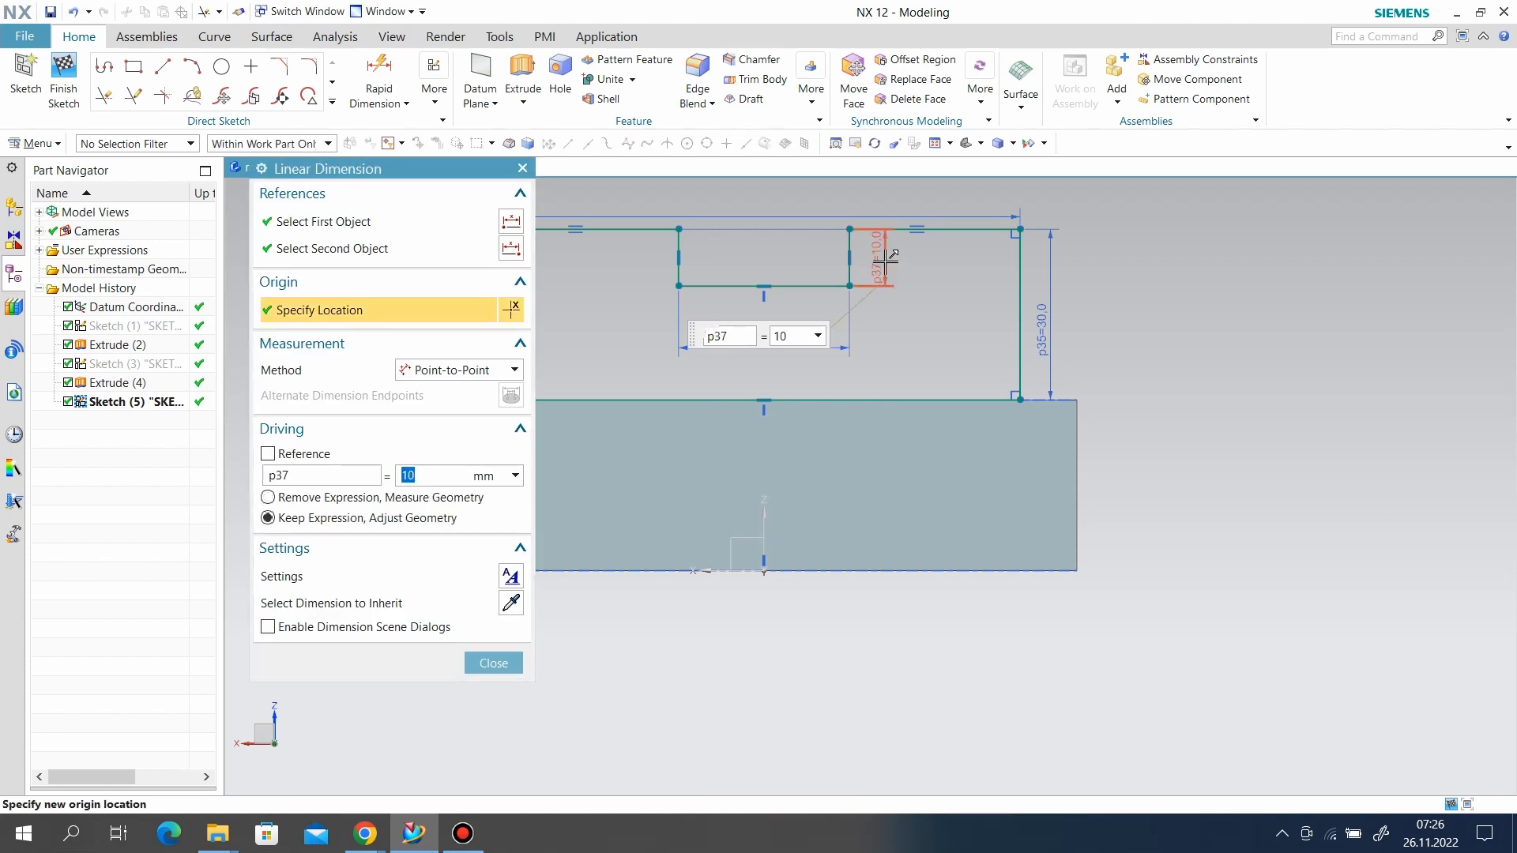
{"action": "left_click", "coordinate": [492, 663]}
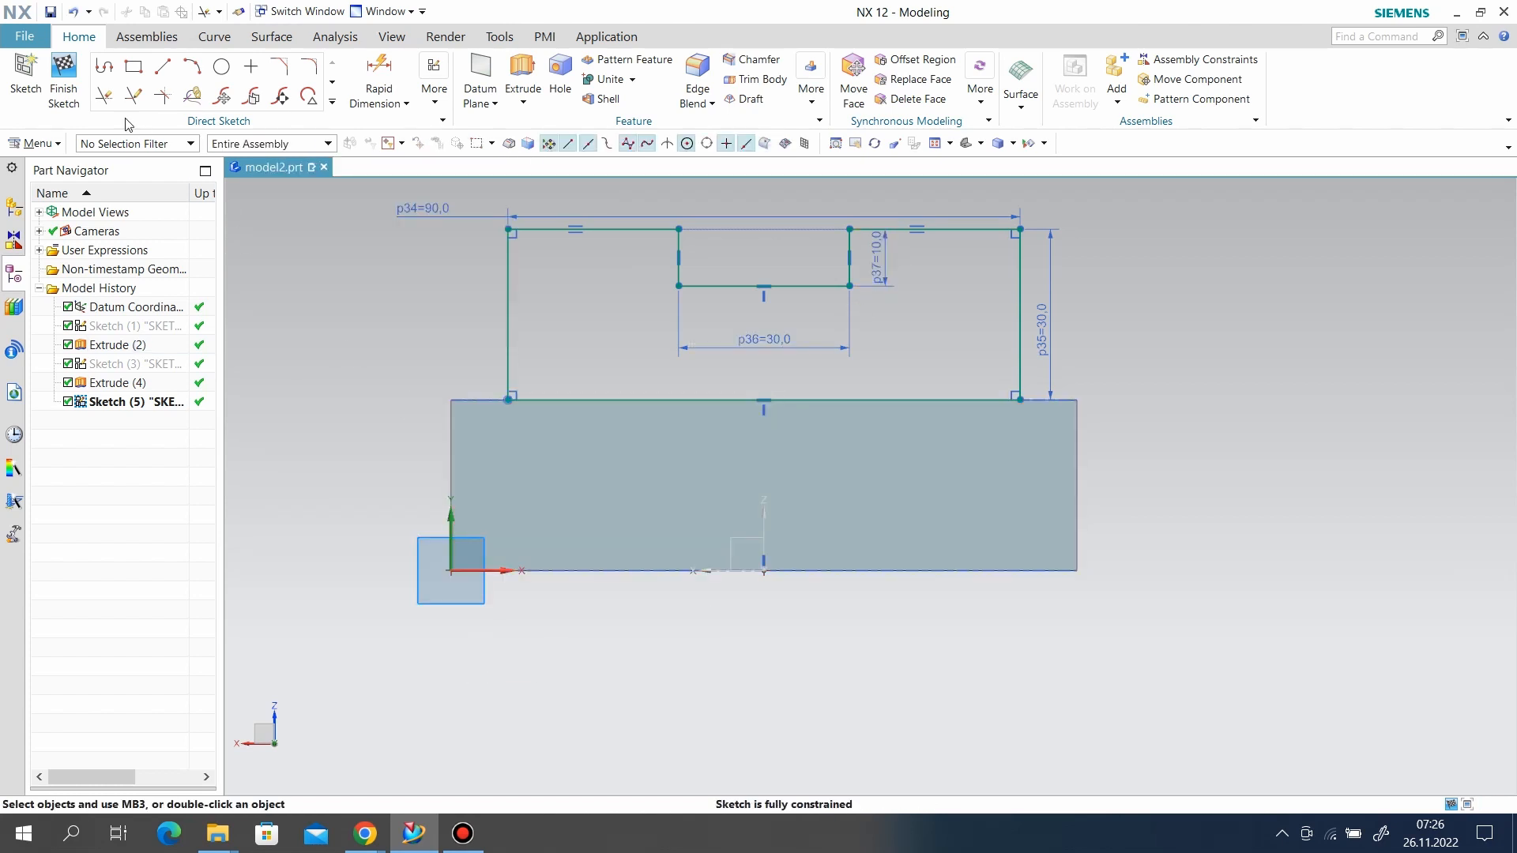
{"action": "left_click", "coordinate": [63, 79]}
Step: Extrude the notched upright sketch 20 mm in the direction over the base, unite it with the block, and hide the sketch
{"action": "mouse_move", "coordinate": [1057, 558]}
{"action": "middle_mouse_down"}
{"action": "mouse_move", "coordinate": [1050, 528]}
{"action": "mouse_move", "coordinate": [997, 586]}
{"action": "middle_mouse_up"}
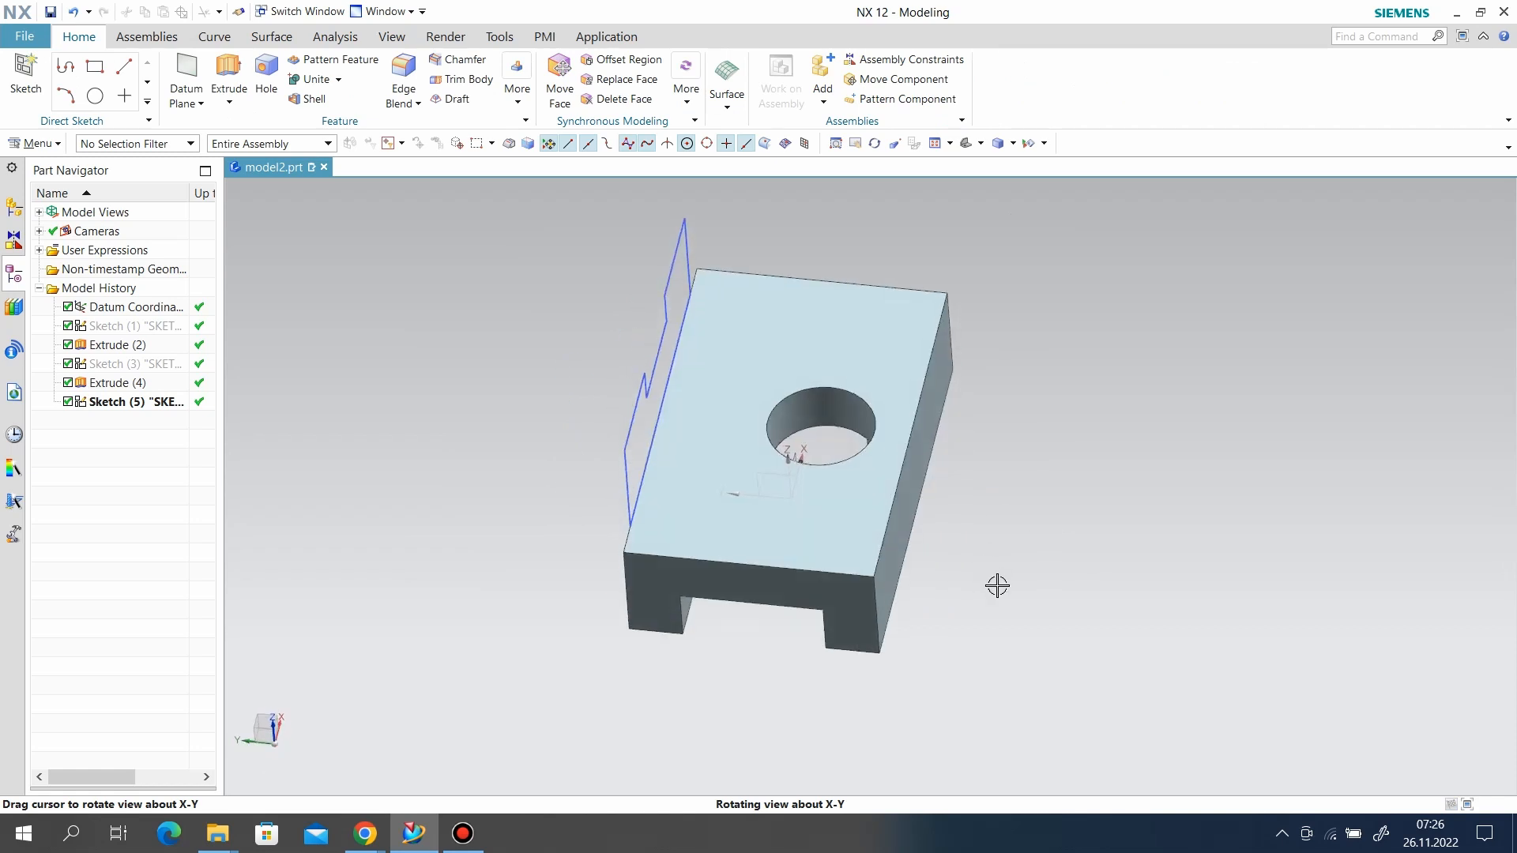
{"action": "left_click", "coordinate": [229, 75]}
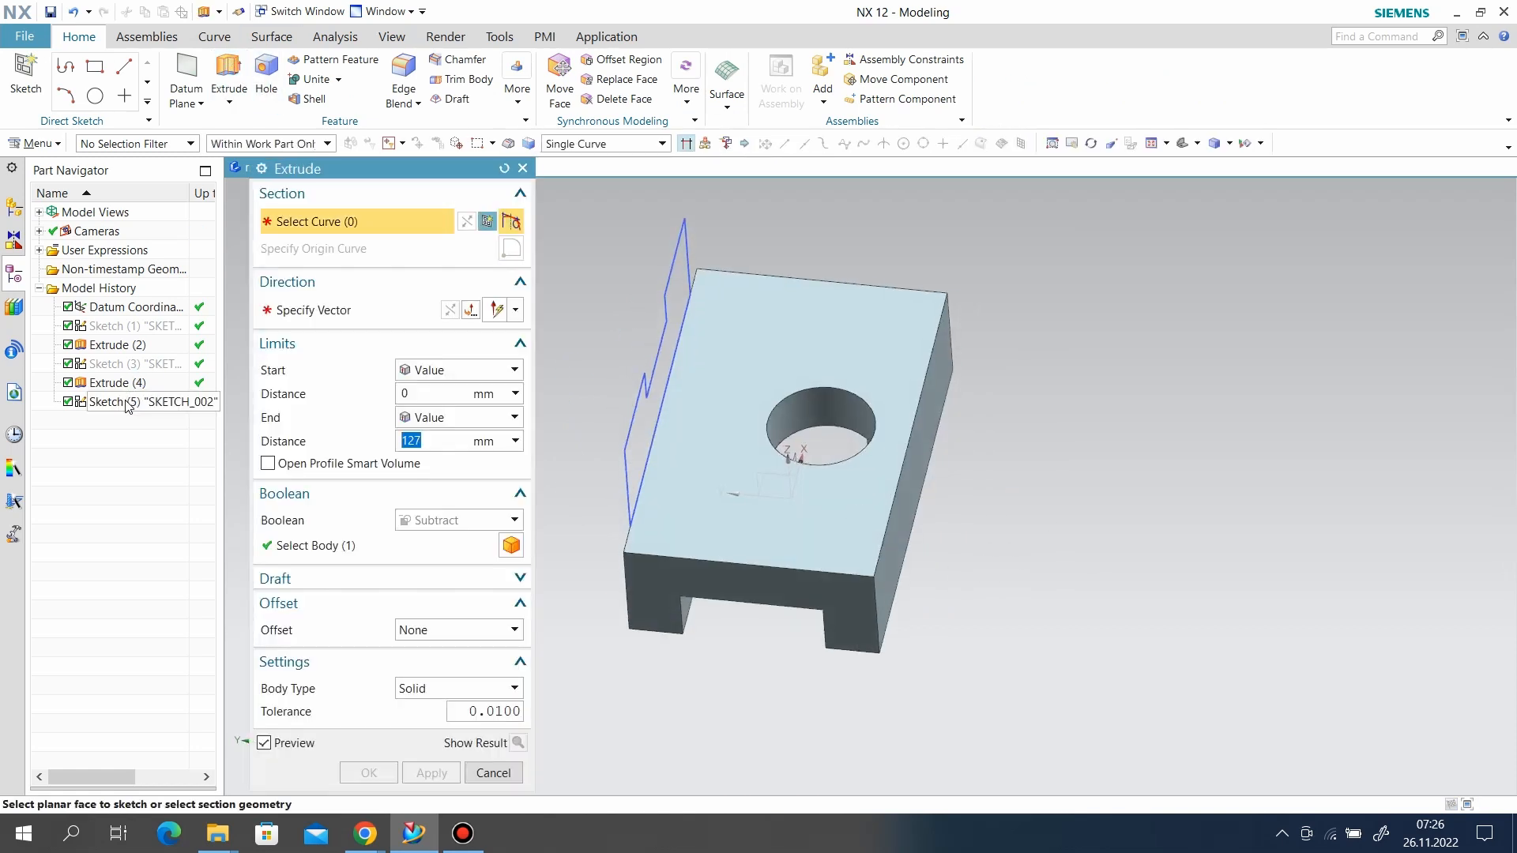
{"action": "left_click", "coordinate": [126, 402]}
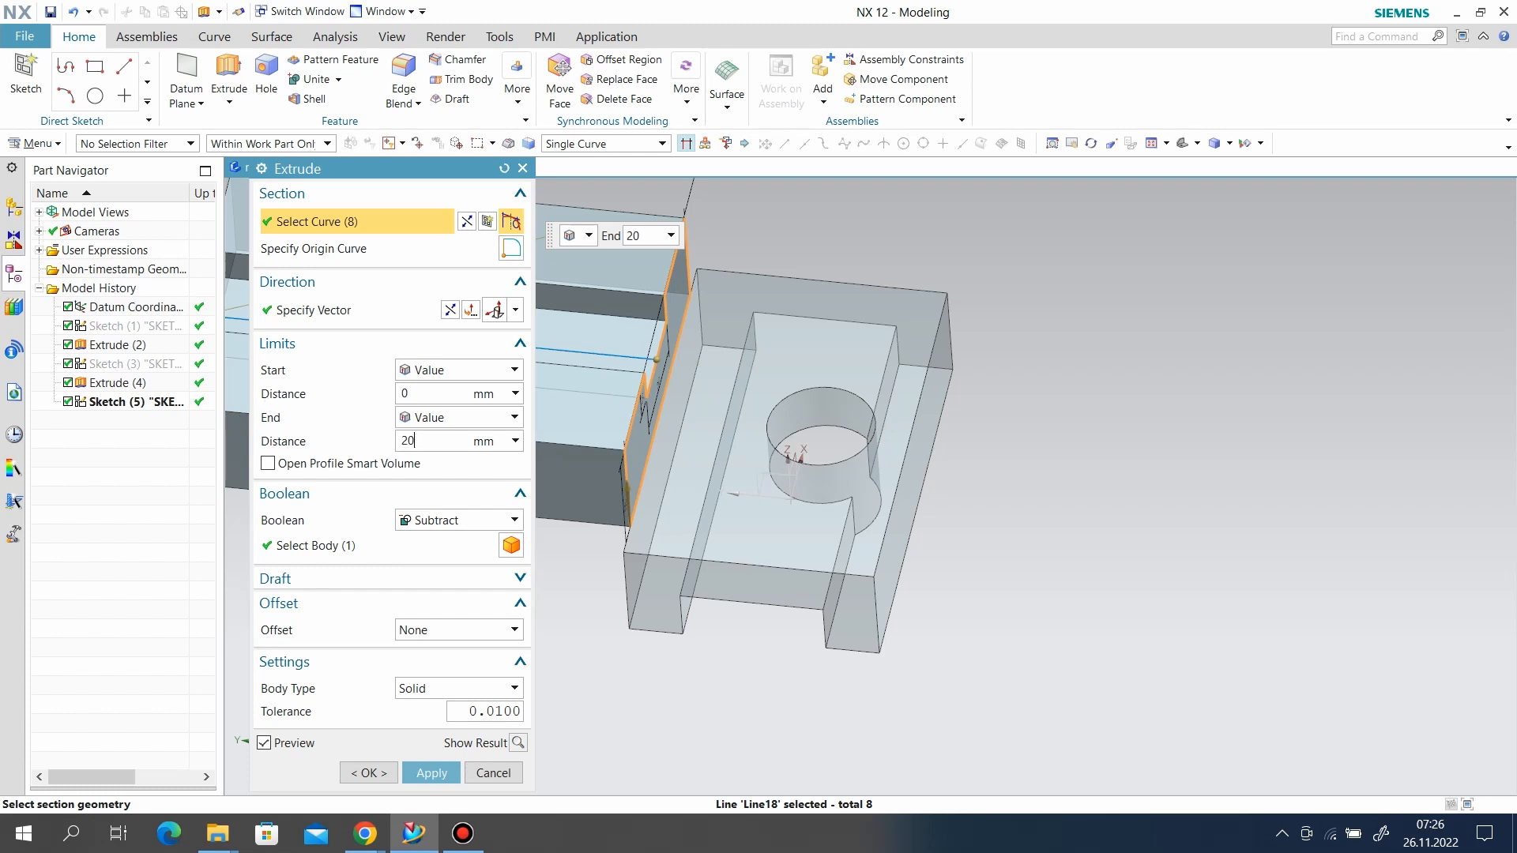
{"action": "key", "text": "Return"}
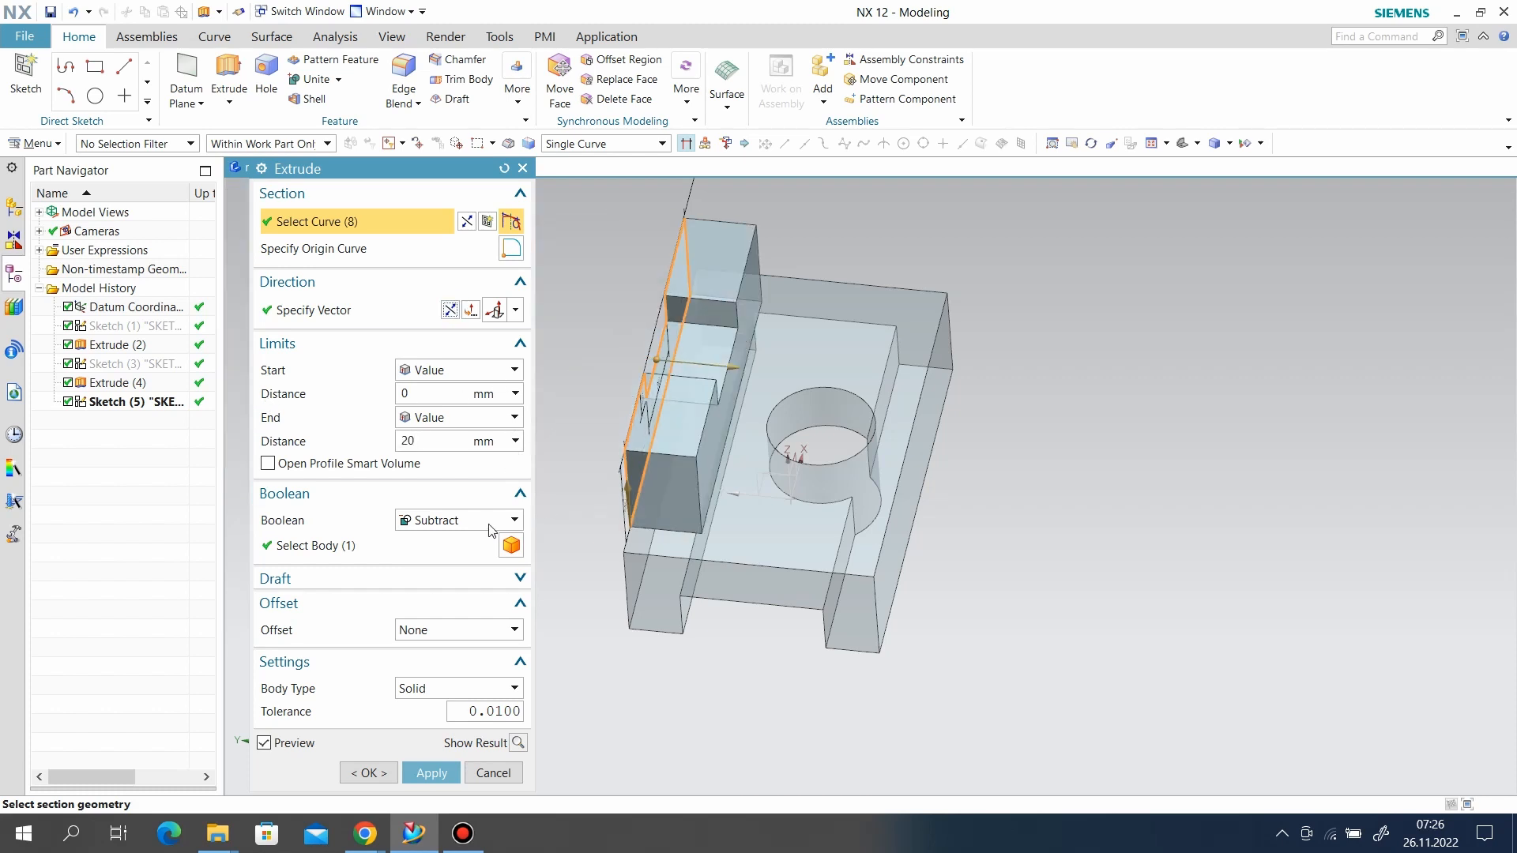
{"action": "left_click", "coordinate": [490, 521]}
{"action": "left_click", "coordinate": [461, 558]}
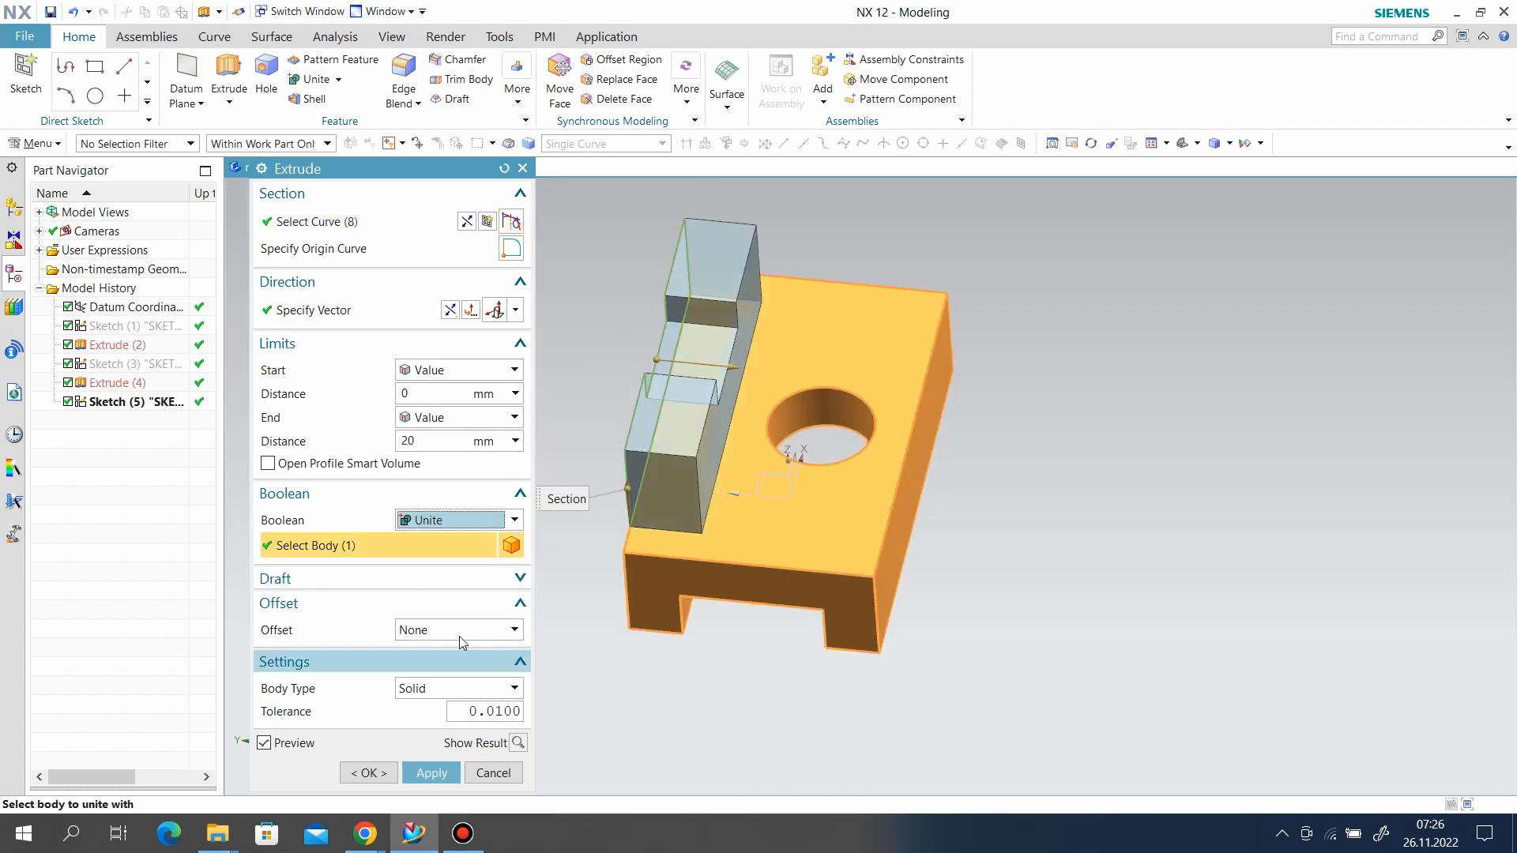
{"action": "left_click", "coordinate": [431, 773]}
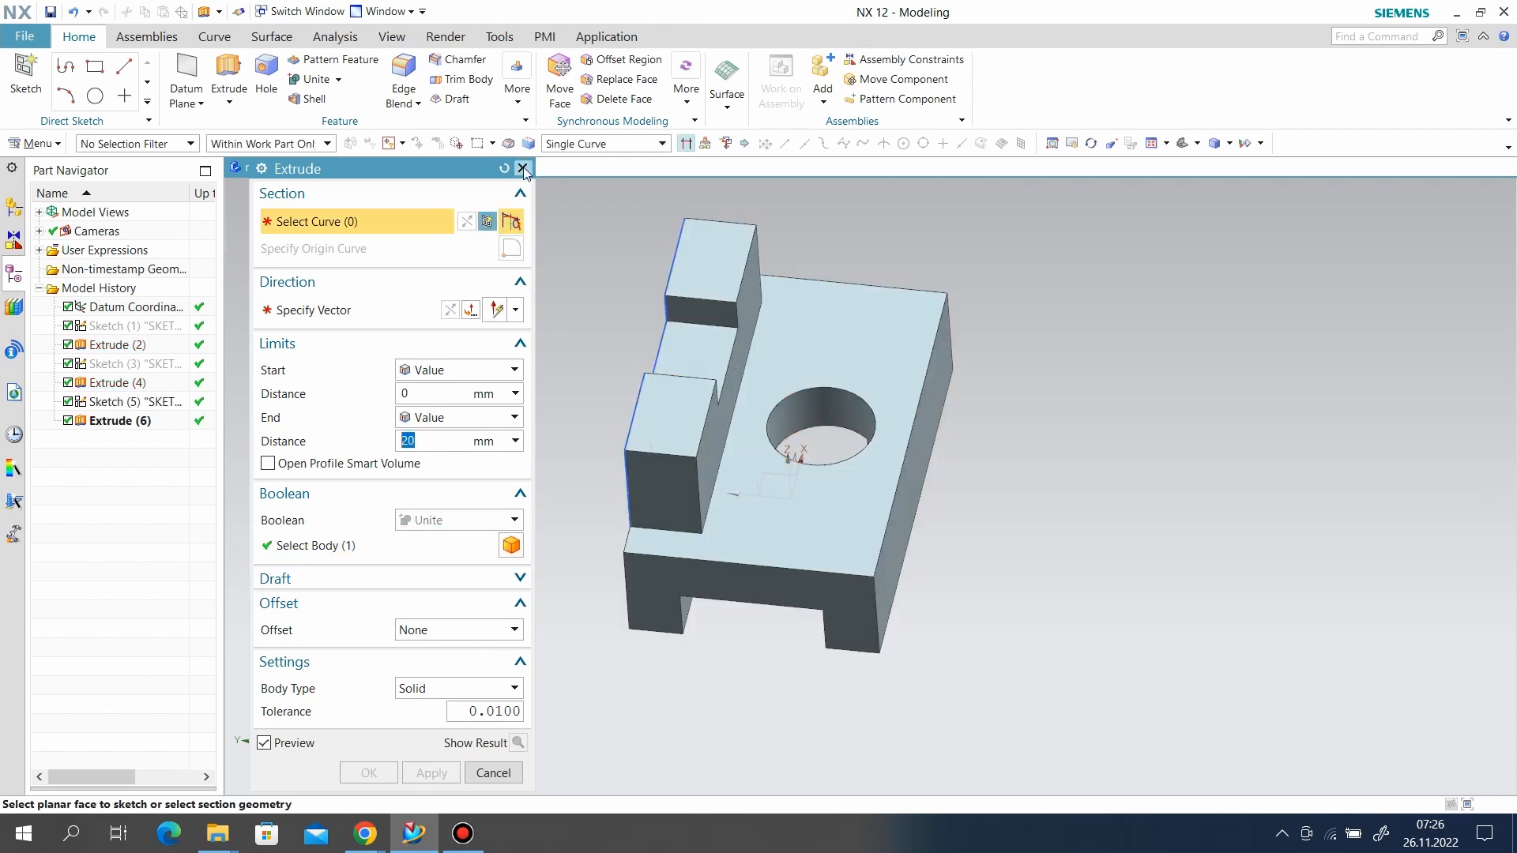
{"action": "left_click", "coordinate": [493, 773]}
{"action": "right_click", "coordinate": [706, 297]}
Step: Start a sketch on the upright's end face and draw a line about 44 mm long sloping down from its upper inner corner
{"action": "middle_click_drag", "start_coordinate": [706, 296], "coordinate": [945, 409]}
{"action": "scroll", "coordinate": [945, 409], "scroll_direction": "up", "scroll_amount": 3}
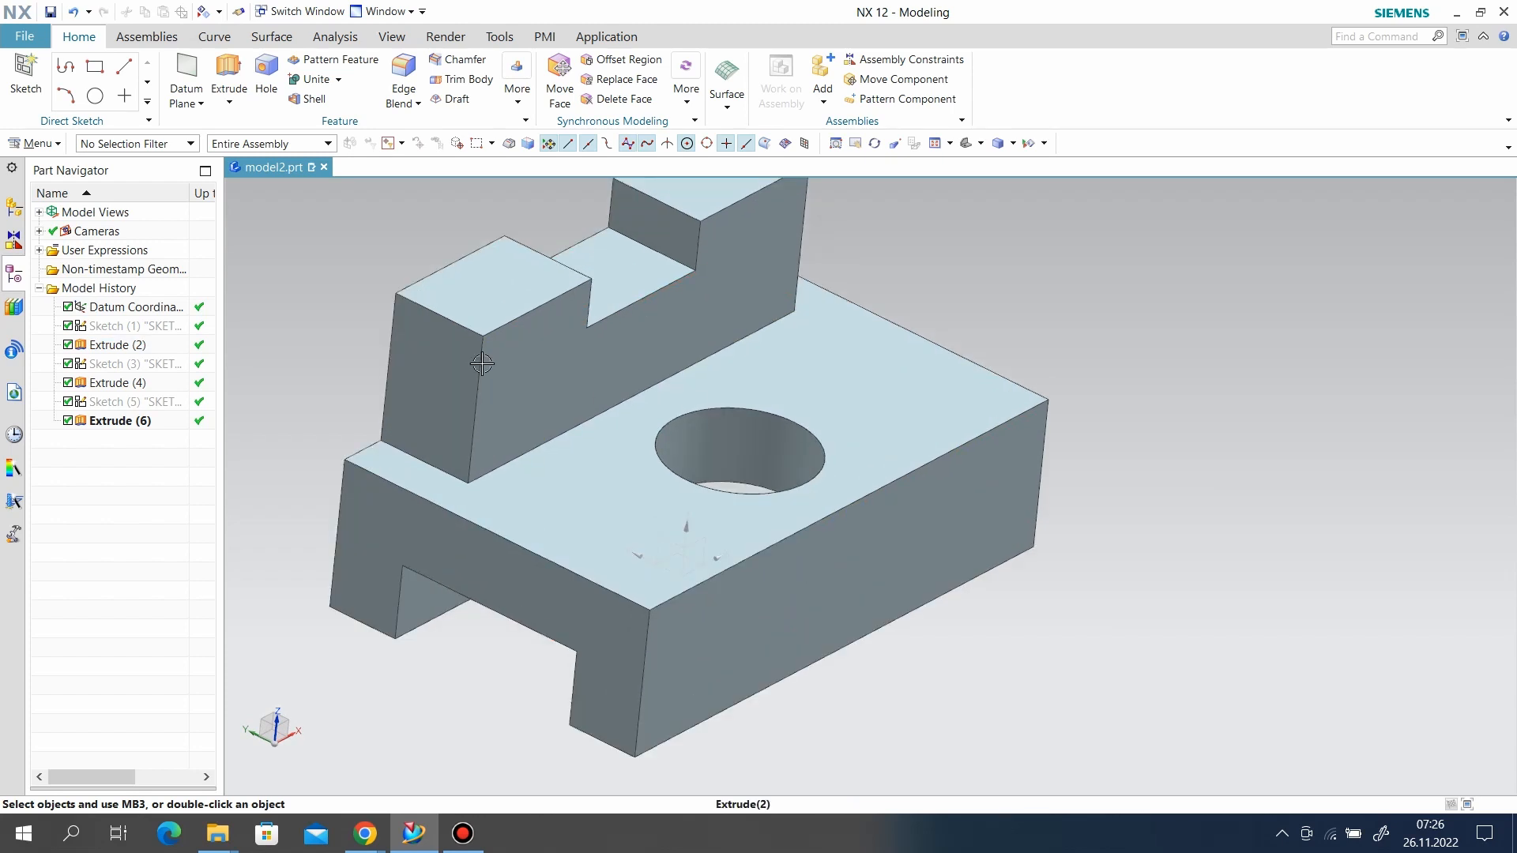
{"action": "left_click", "coordinate": [423, 443]}
{"action": "left_click", "coordinate": [427, 391]}
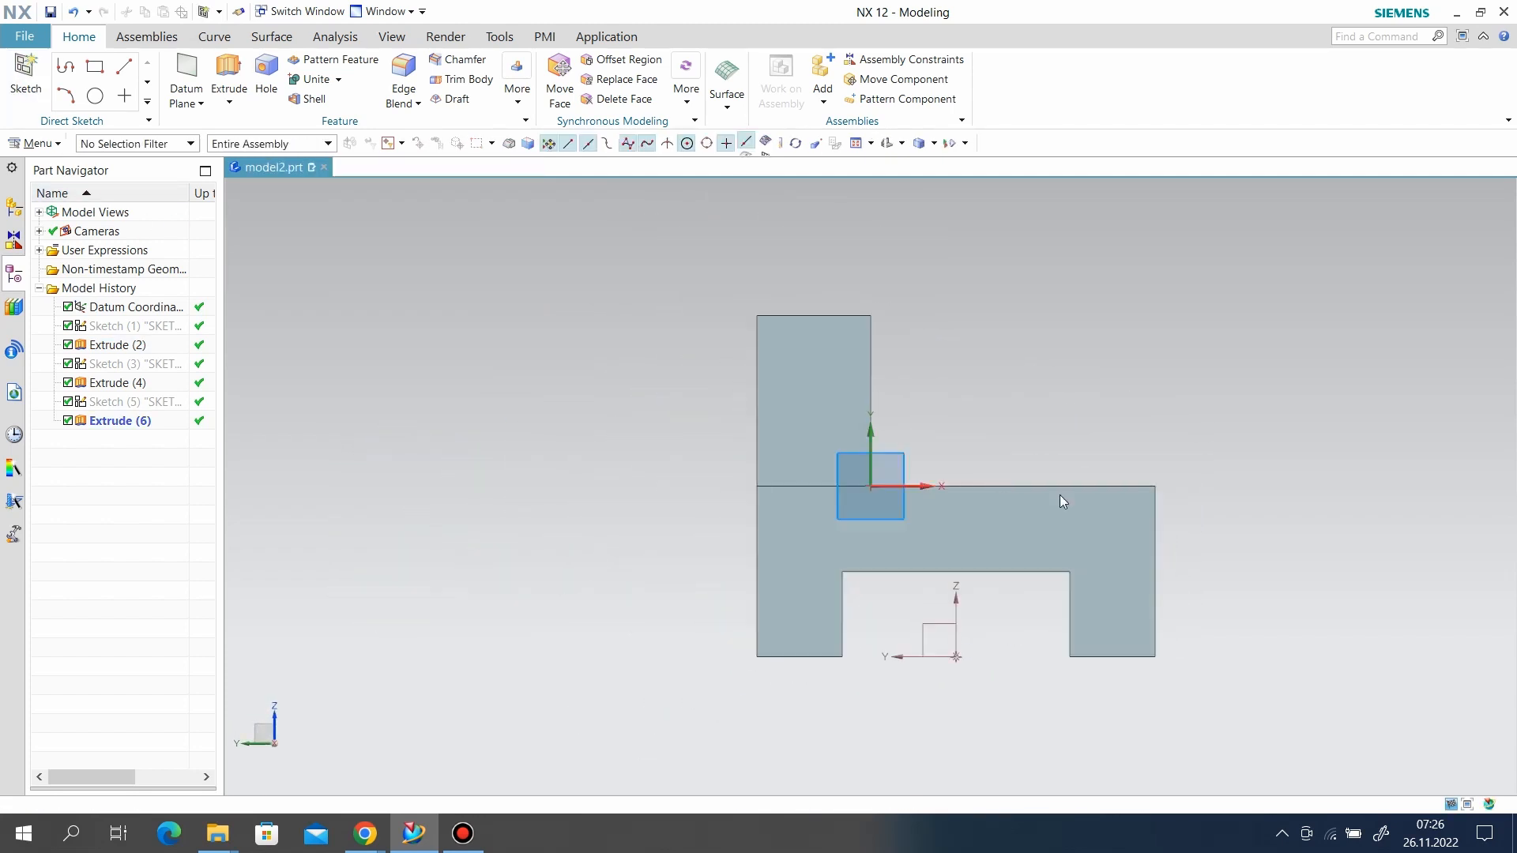
{"action": "left_click", "coordinate": [168, 68]}
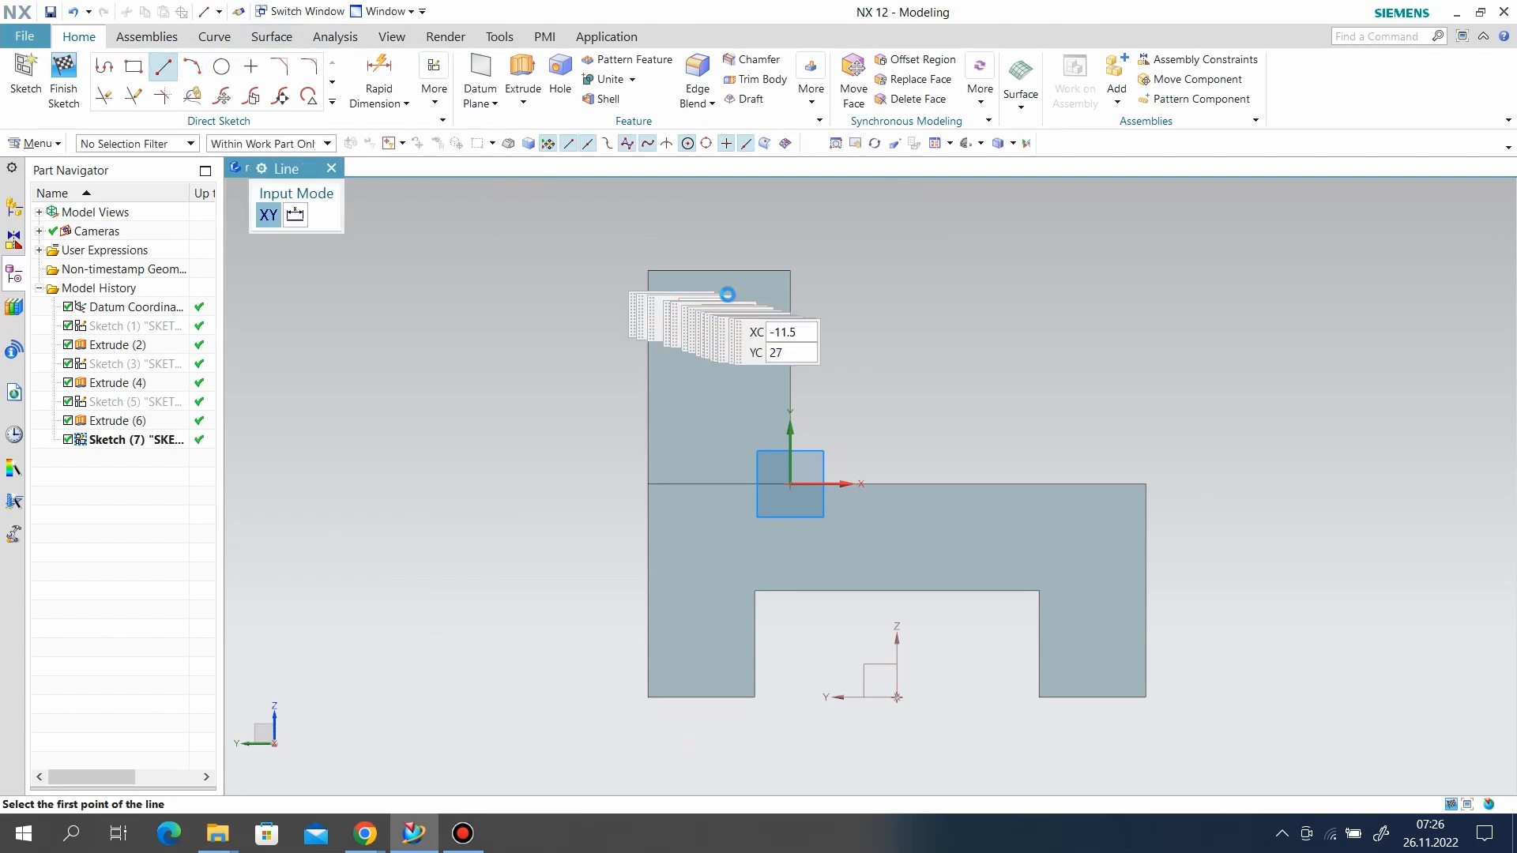
{"action": "left_click", "coordinate": [790, 267]}
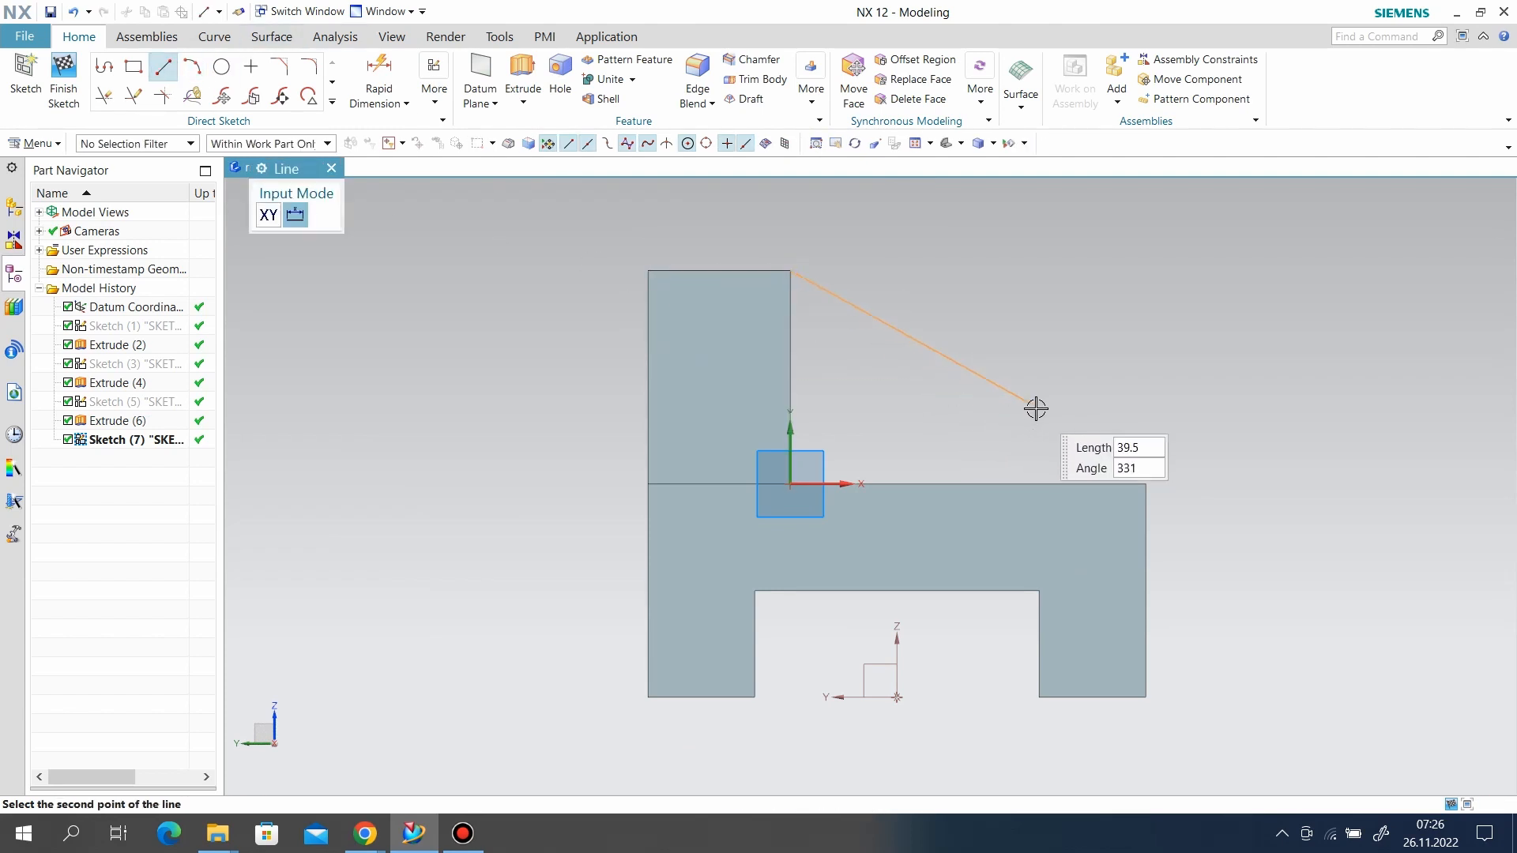
{"action": "left_click", "coordinate": [1061, 425]}
{"action": "left_click", "coordinate": [1062, 426]}
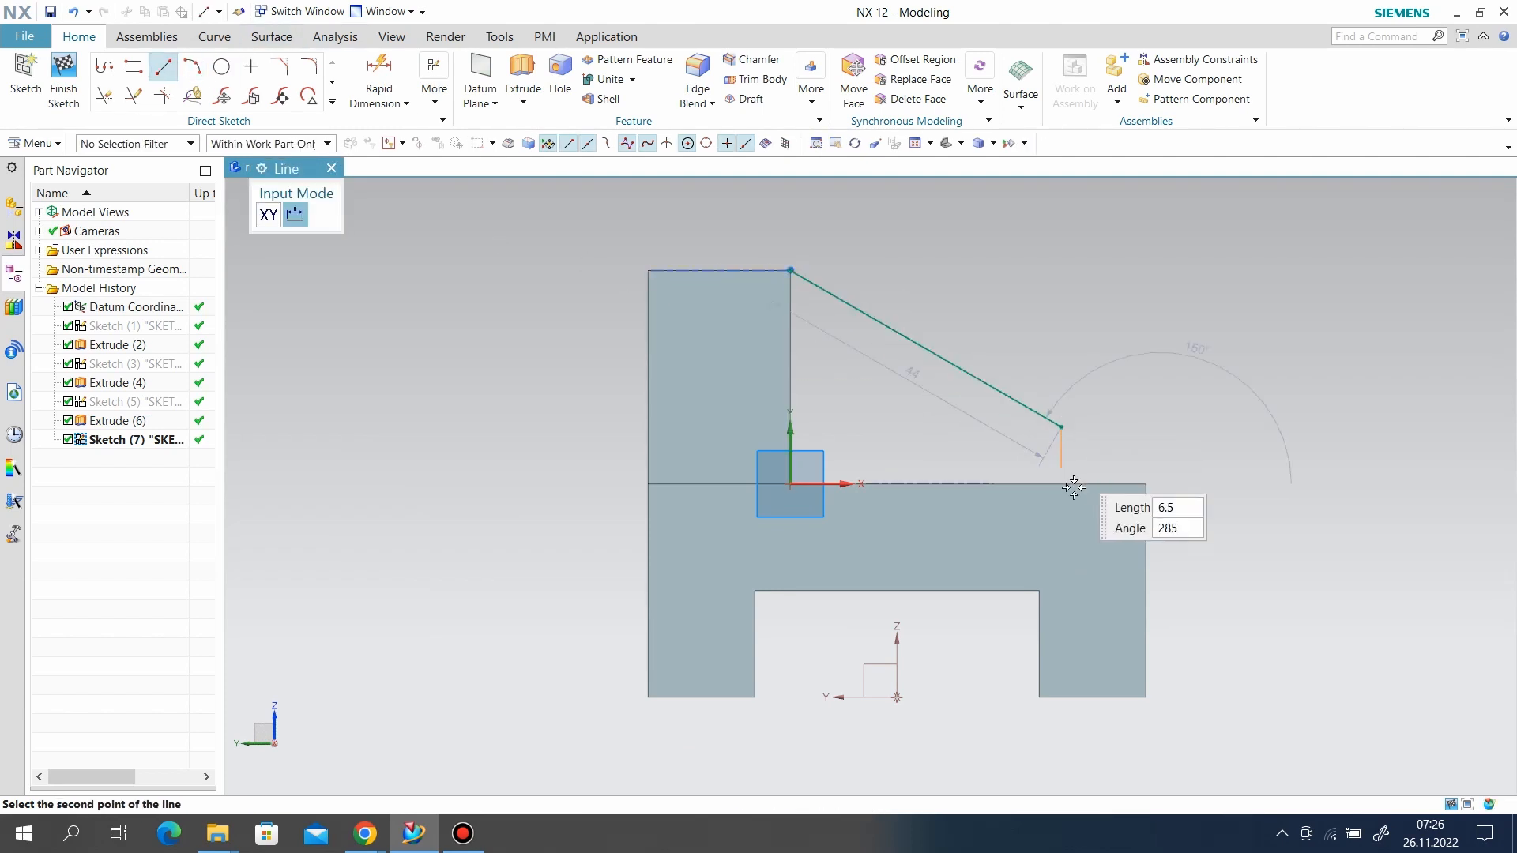
Step: Close the rib profile with a short line down to the base, a line along the base's upper face and one up the upright
{"action": "left_click", "coordinate": [1069, 483]}
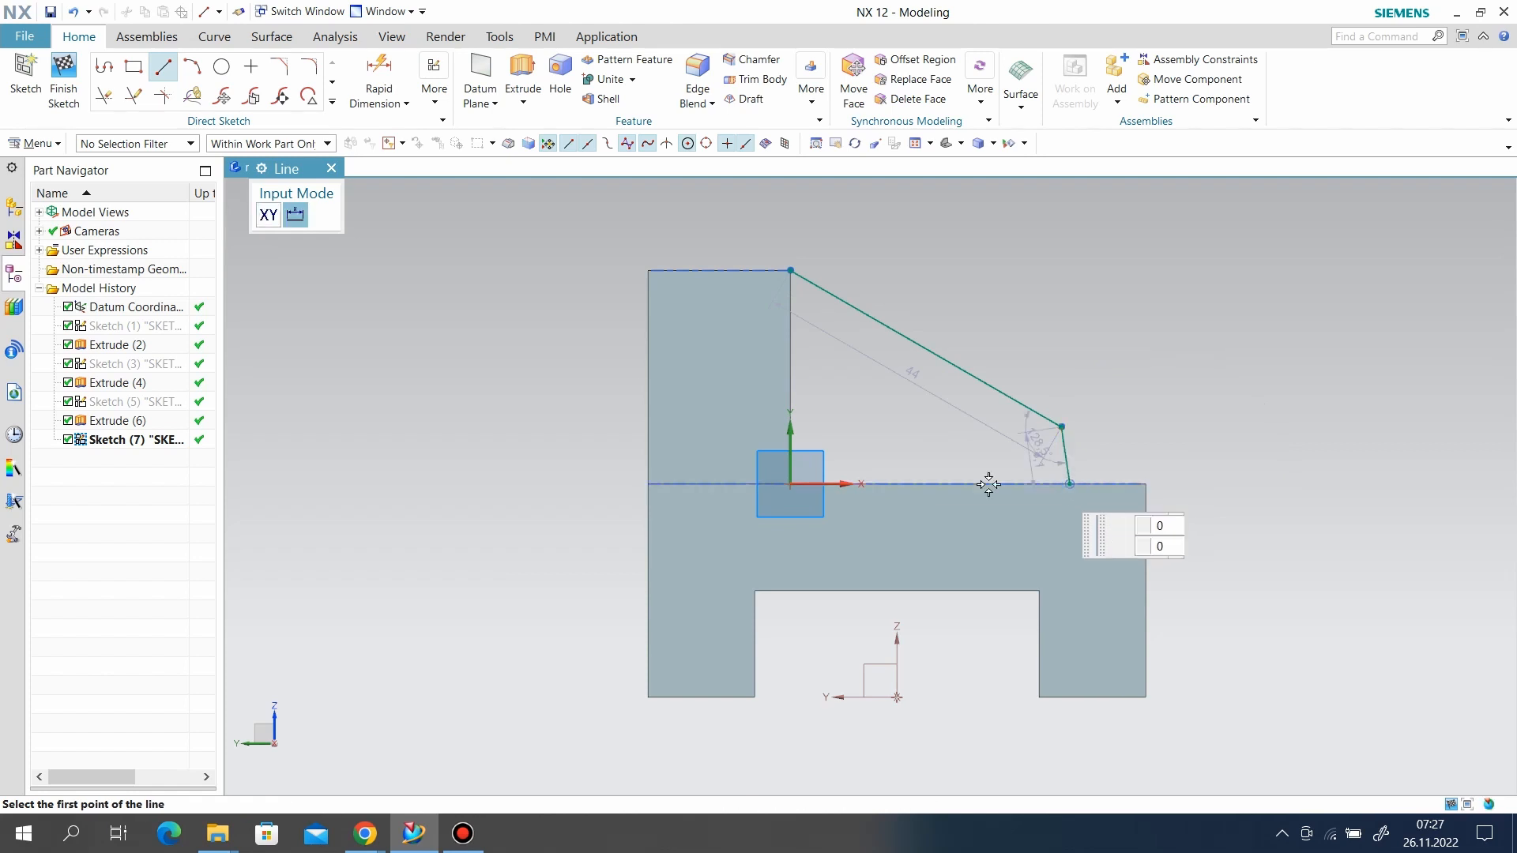
{"action": "left_click", "coordinate": [789, 483]}
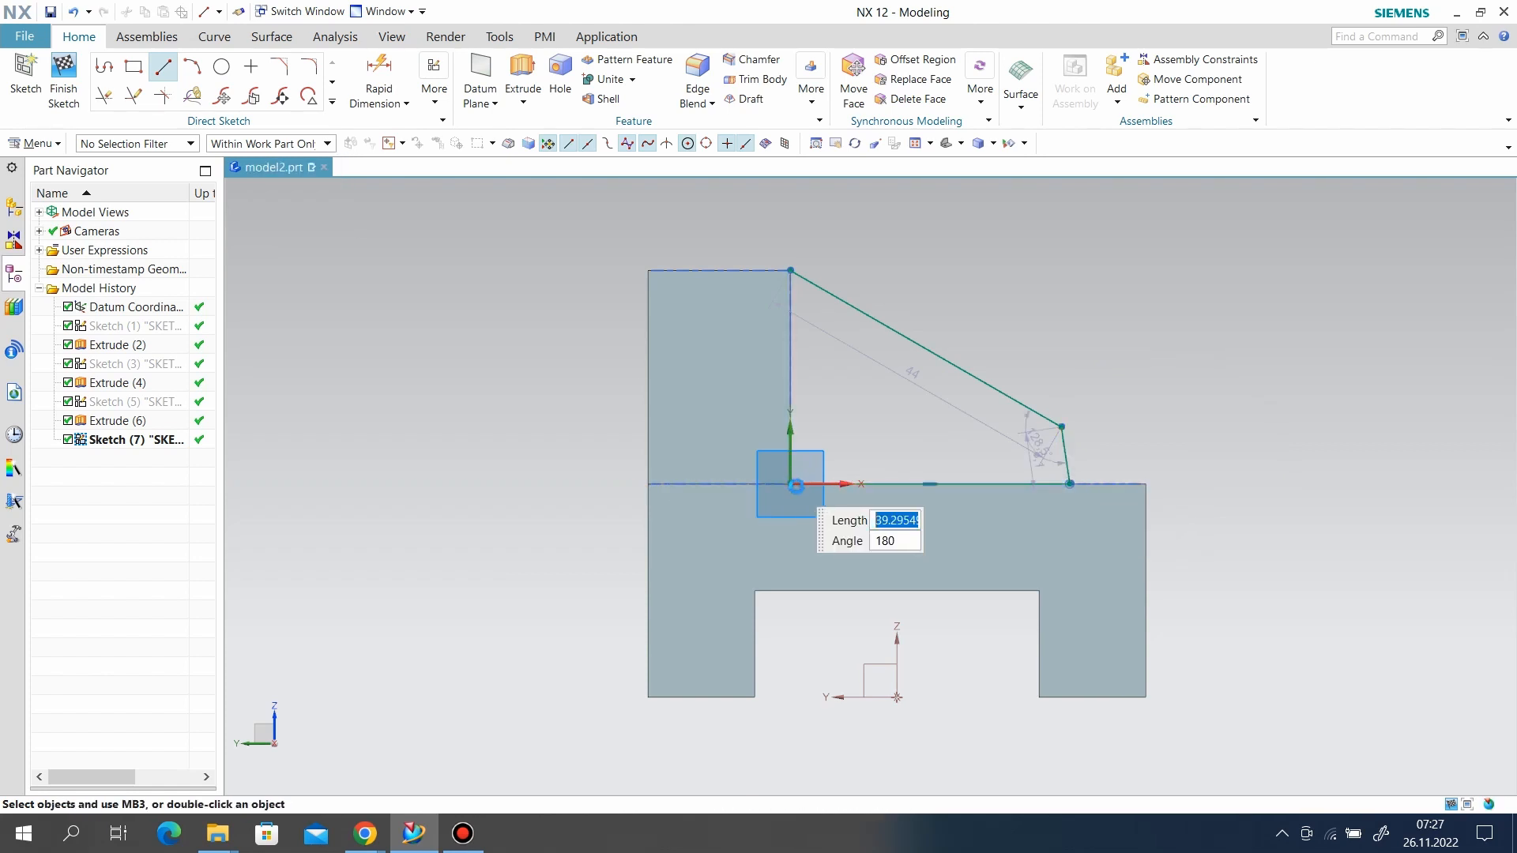
{"action": "left_click", "coordinate": [808, 330]}
{"action": "left_click", "coordinate": [790, 271]}
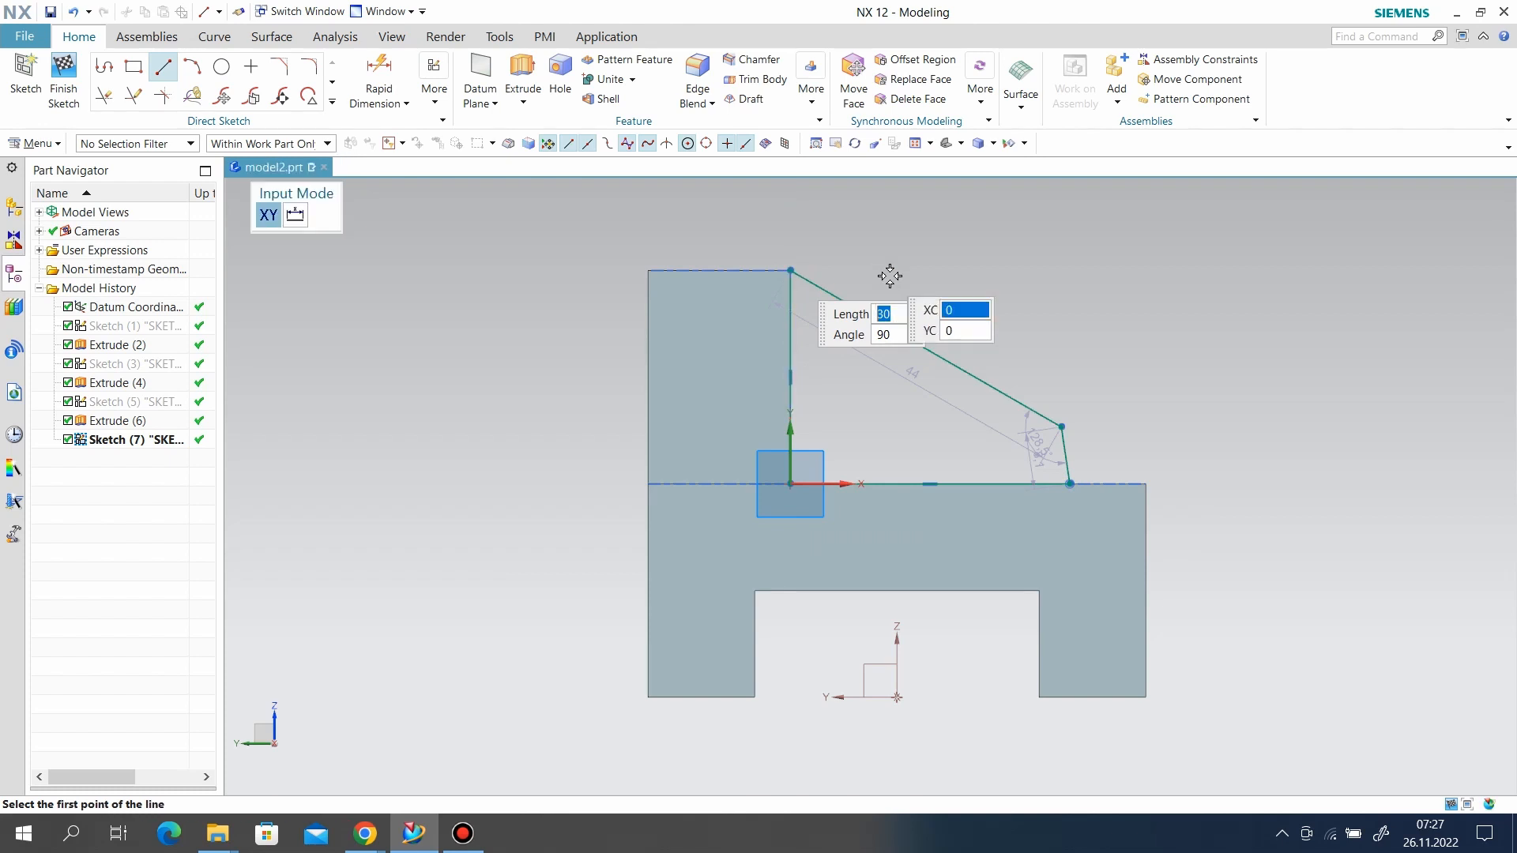
{"action": "right_click", "coordinate": [877, 284]}
{"action": "left_click", "coordinate": [909, 322]}
Step: Constrain the short outer line of the rib profile to be vertical
{"action": "scroll", "coordinate": [1026, 437], "scroll_direction": "up", "scroll_amount": 3}
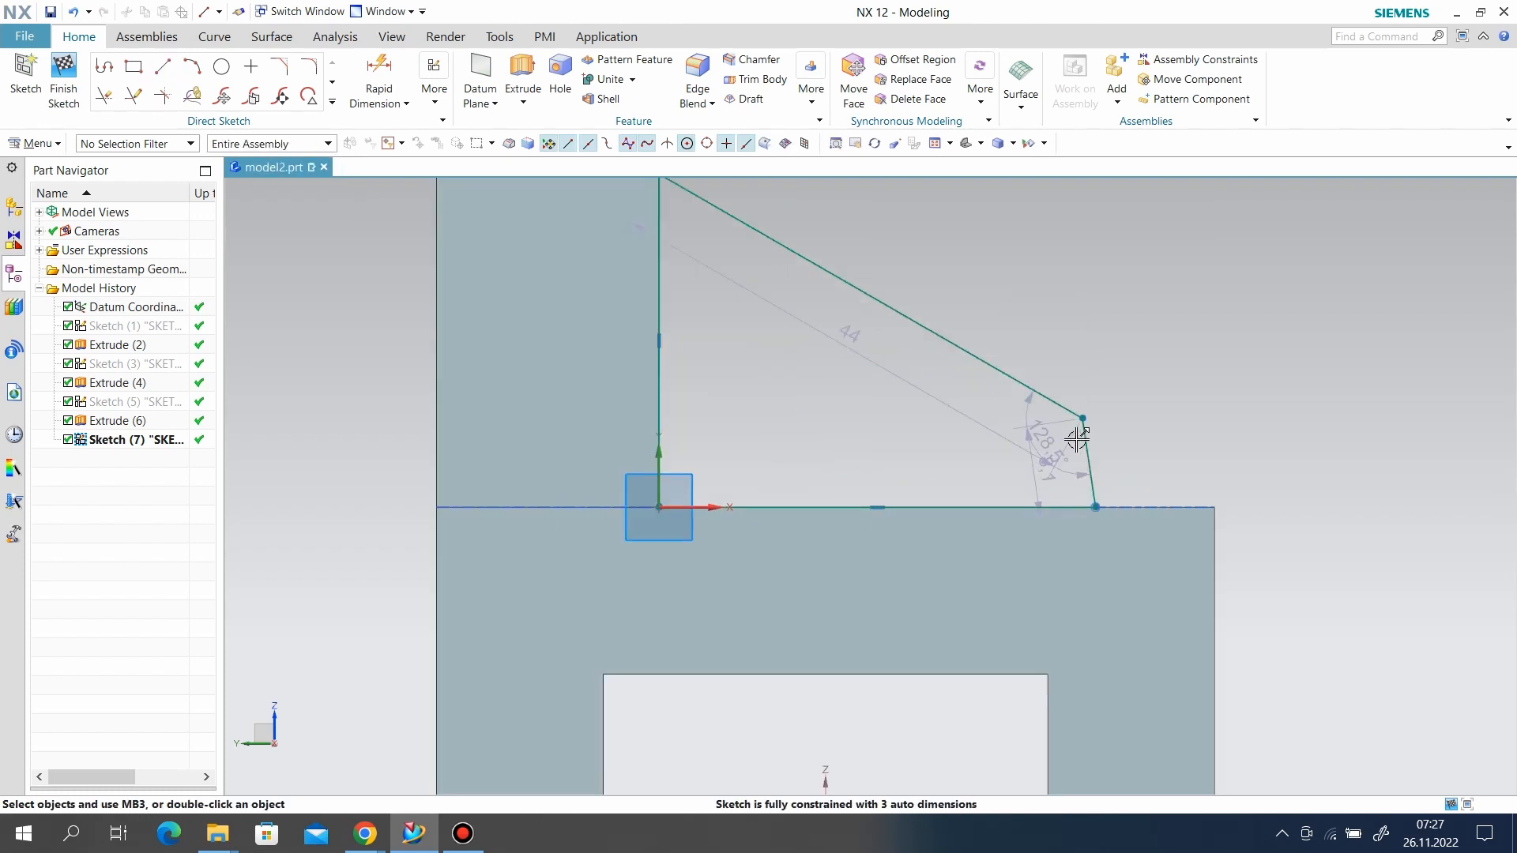
{"action": "right_click", "coordinate": [1078, 423]}
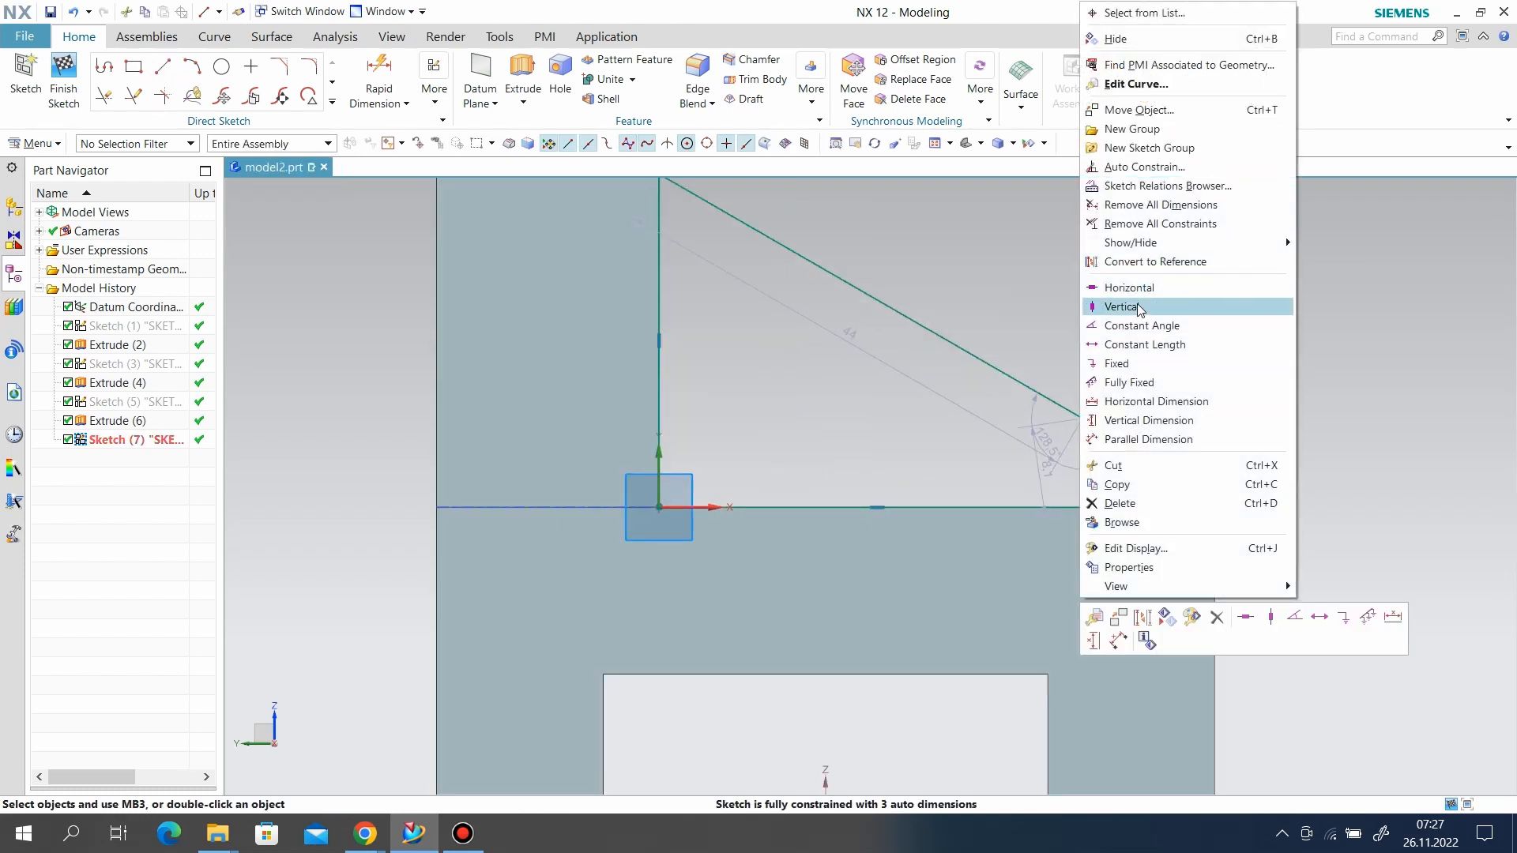
{"action": "left_click", "coordinate": [1140, 308]}
{"action": "scroll", "coordinate": [803, 389], "scroll_direction": "down", "scroll_amount": 3}
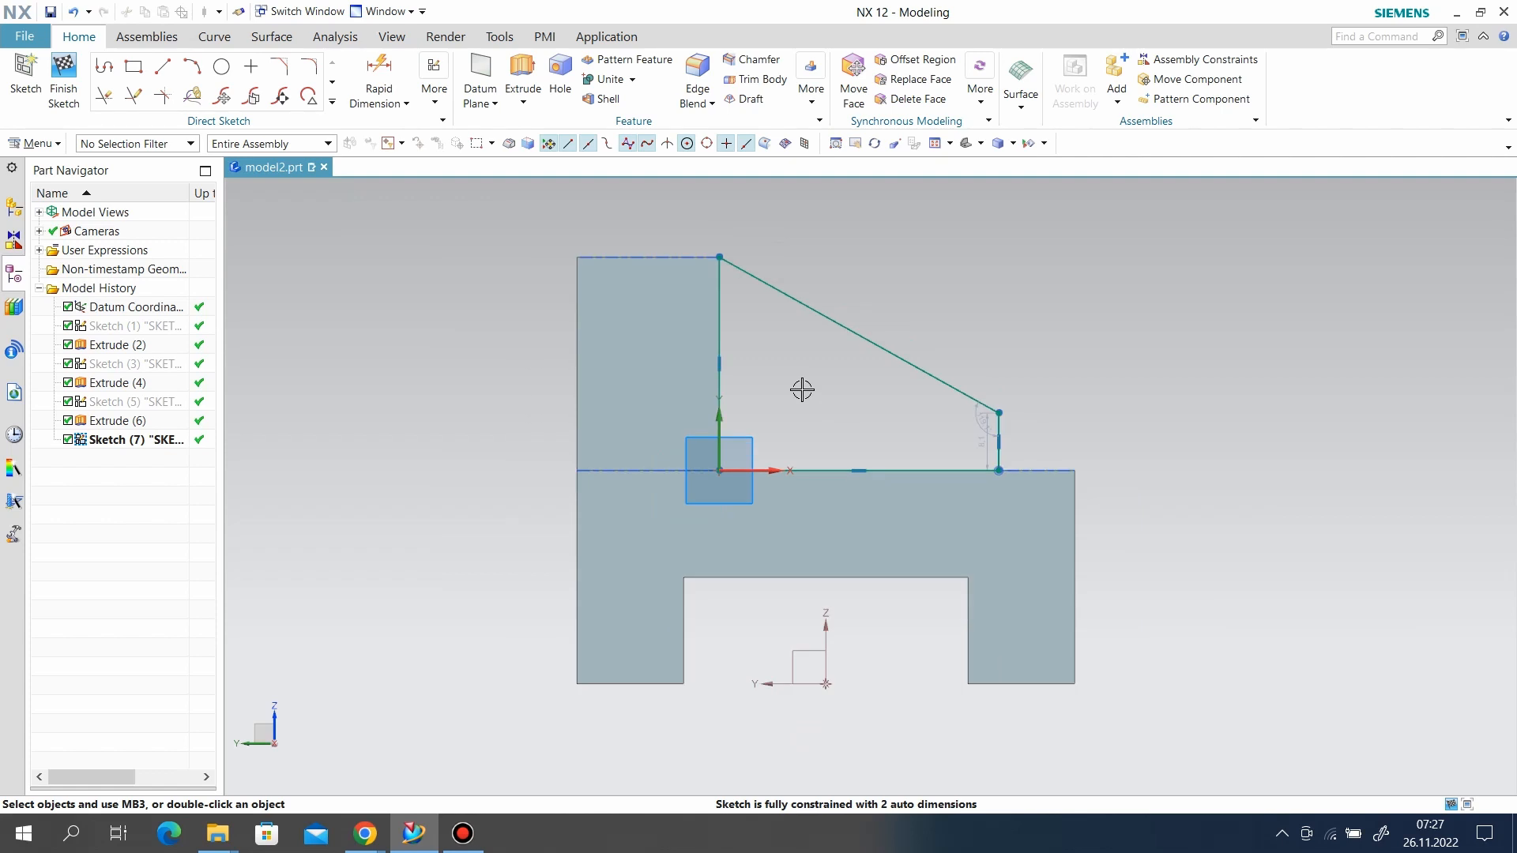
Step: Dimension the distance from the upright's back edge to the lower end of the short rib line as 60 mm
{"action": "left_click", "coordinate": [377, 66]}
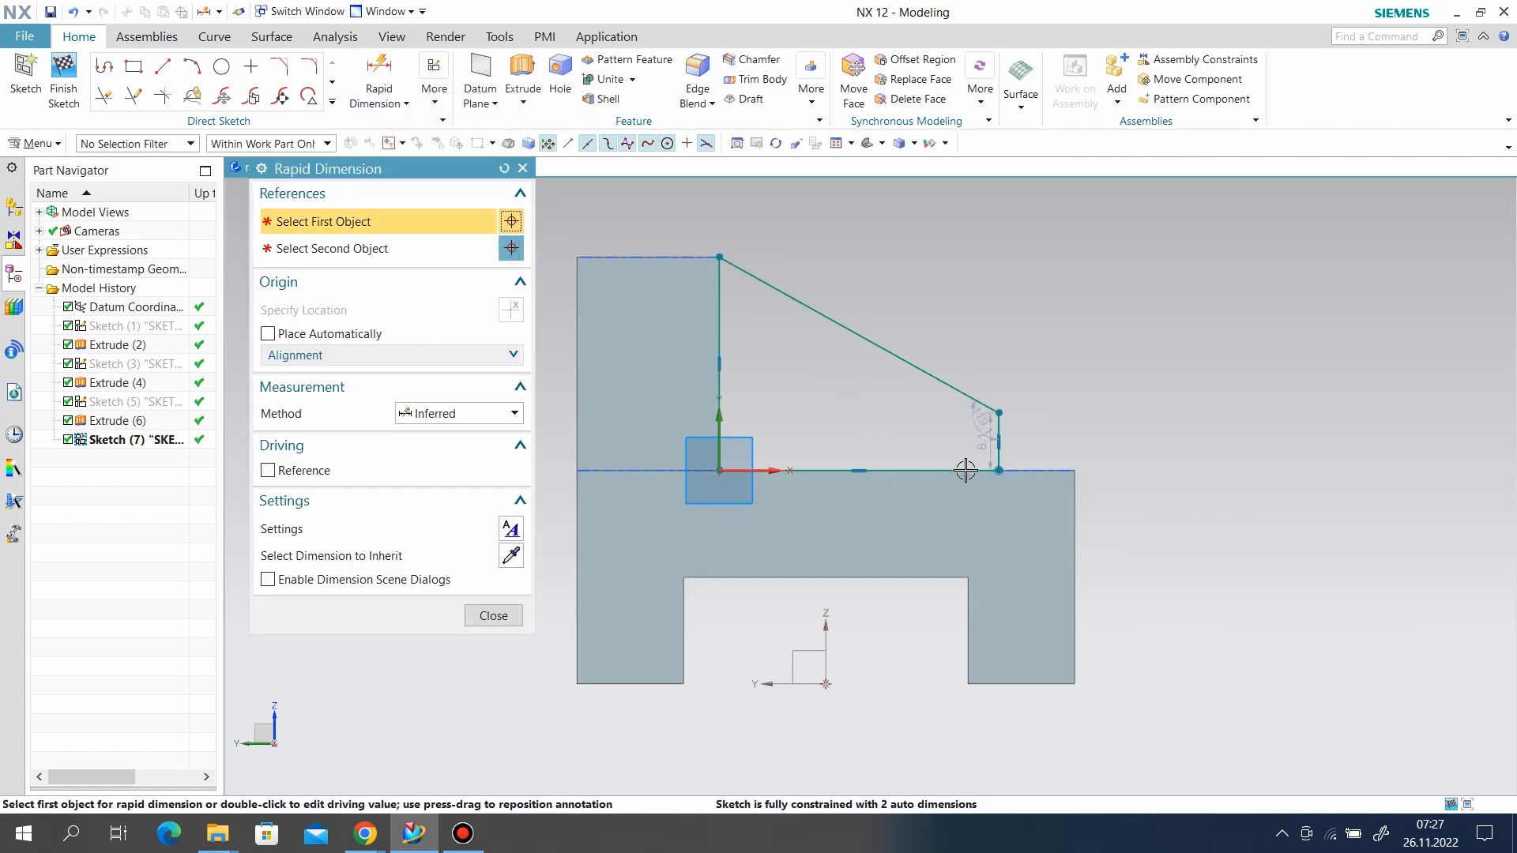
{"action": "left_click", "coordinate": [997, 470]}
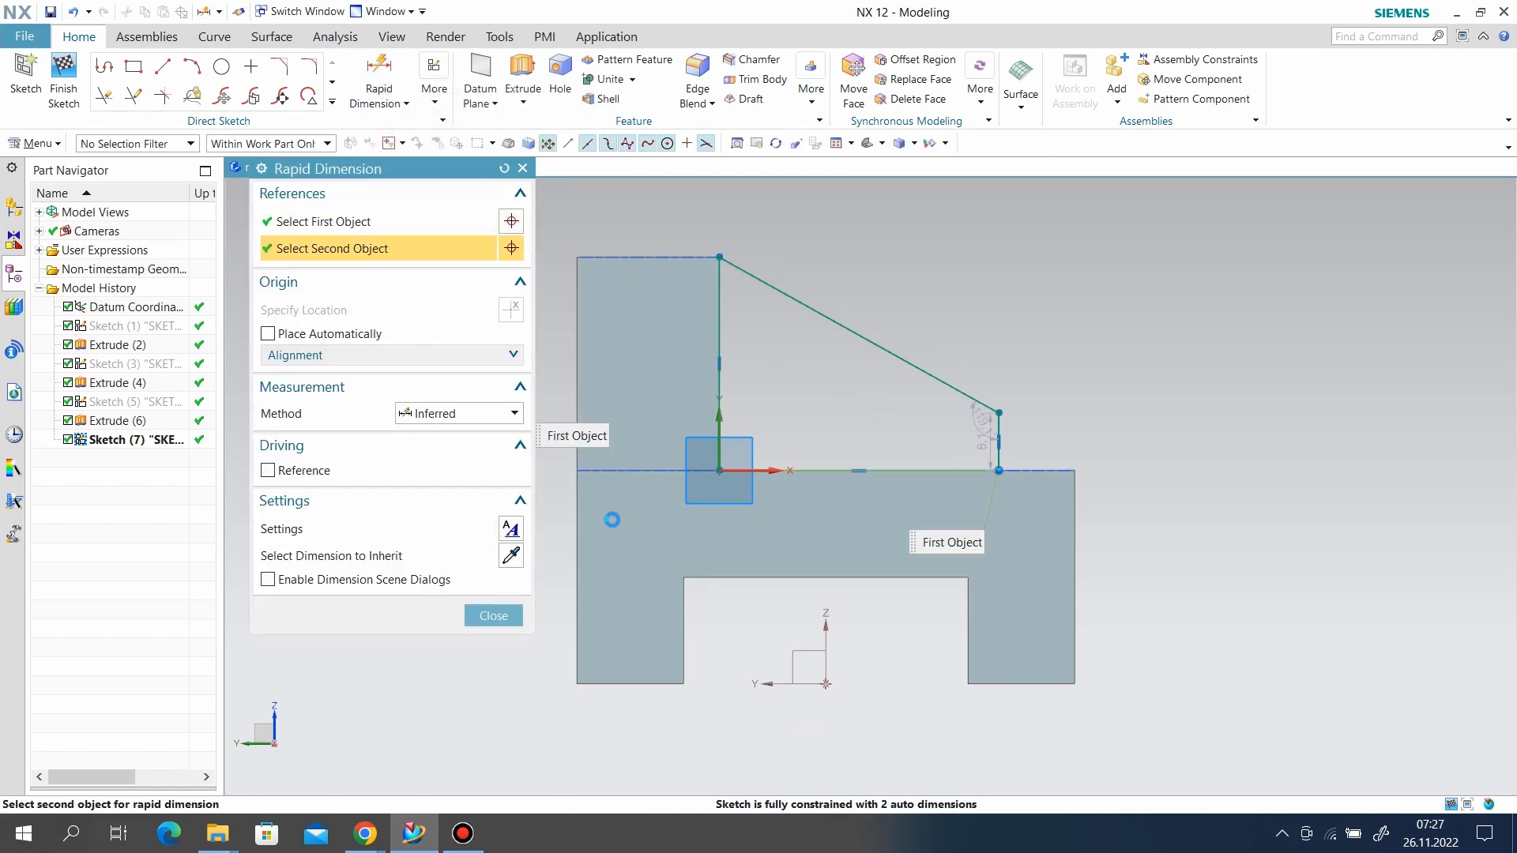
{"action": "left_click", "coordinate": [846, 545]}
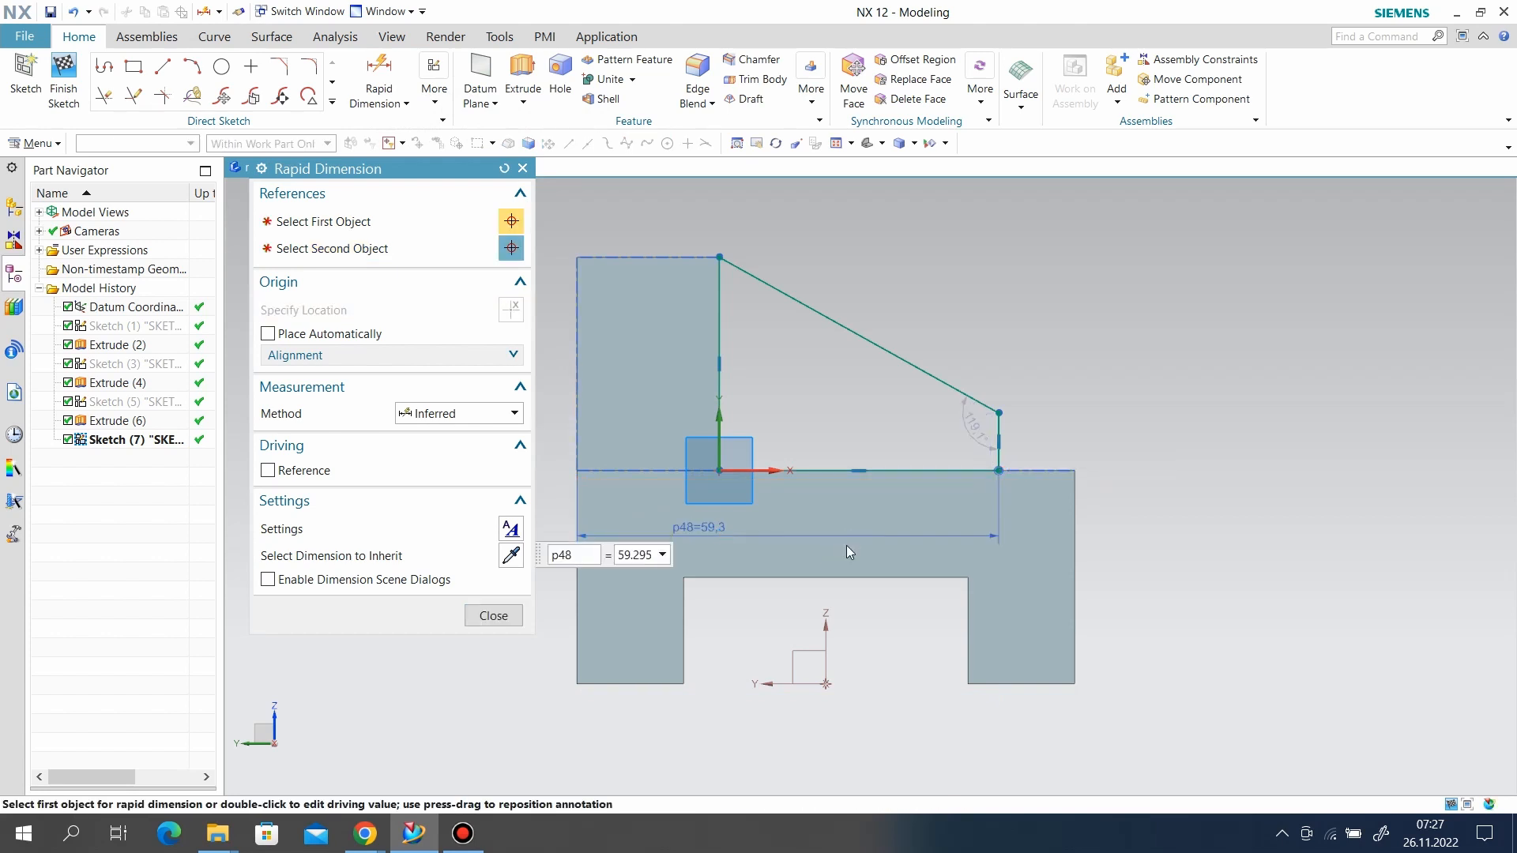
{"action": "type", "text": "60"}
{"action": "key", "text": "Return"}
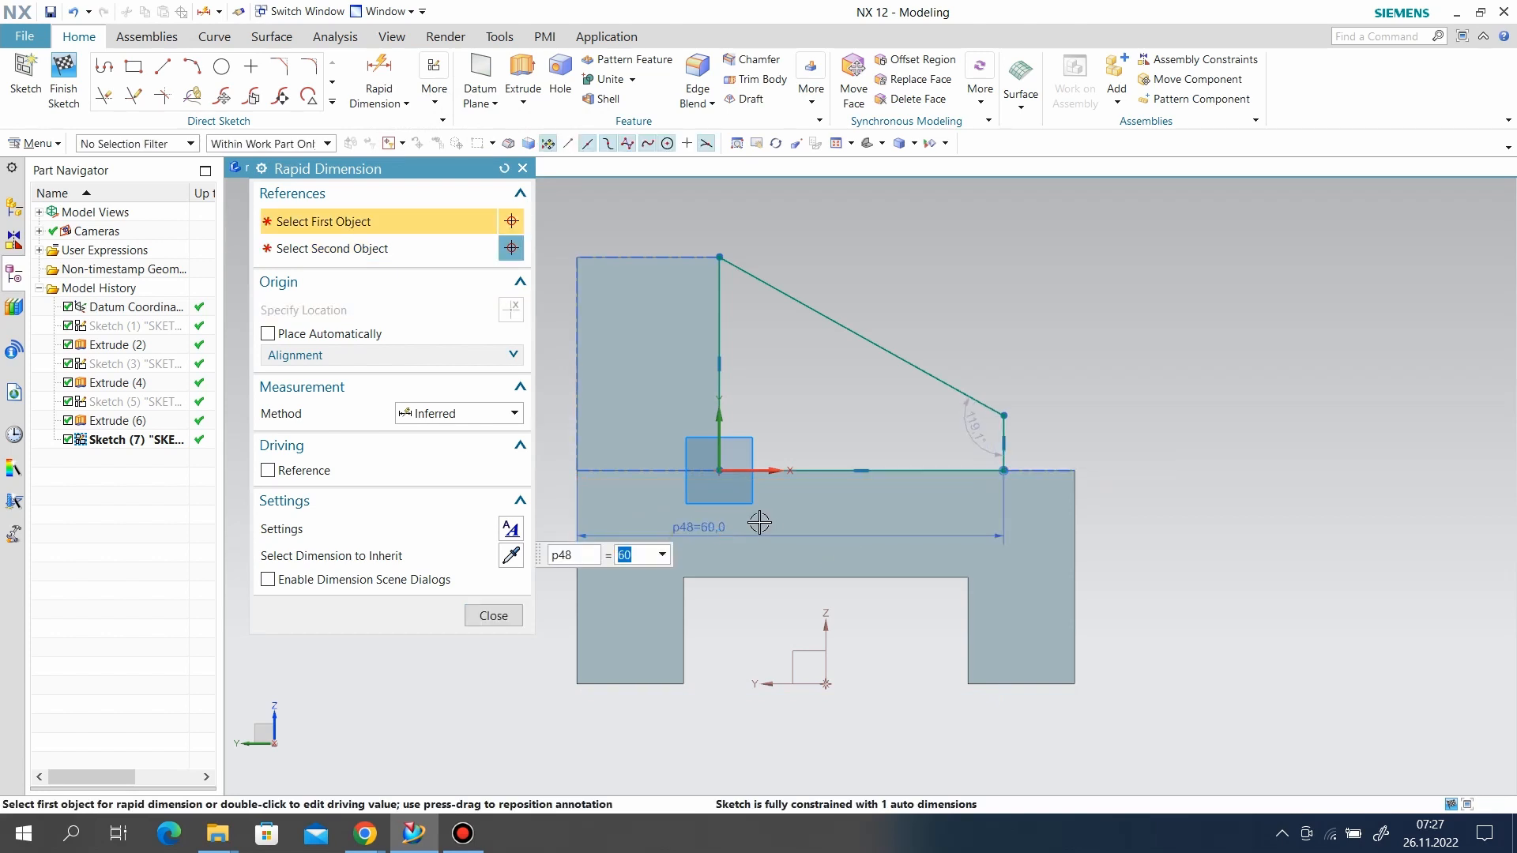
{"action": "left_click", "coordinate": [513, 621]}
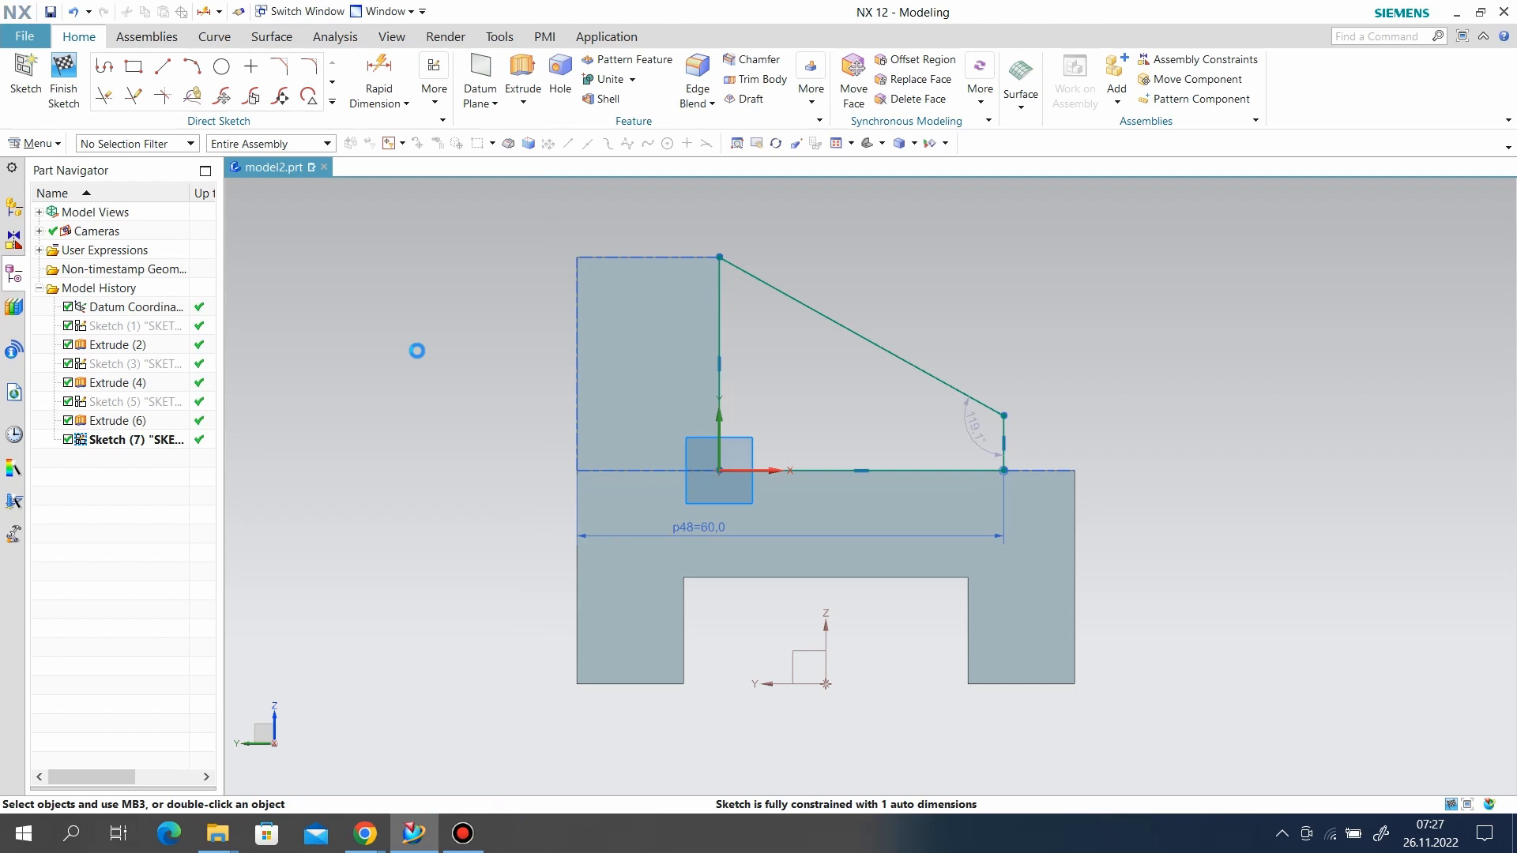
Step: Set the length of the rib profile's short vertical line to 10 mm and finish the sketch
{"action": "left_click", "coordinate": [379, 79]}
{"action": "scroll", "coordinate": [1016, 427], "scroll_direction": "up", "scroll_amount": 1}
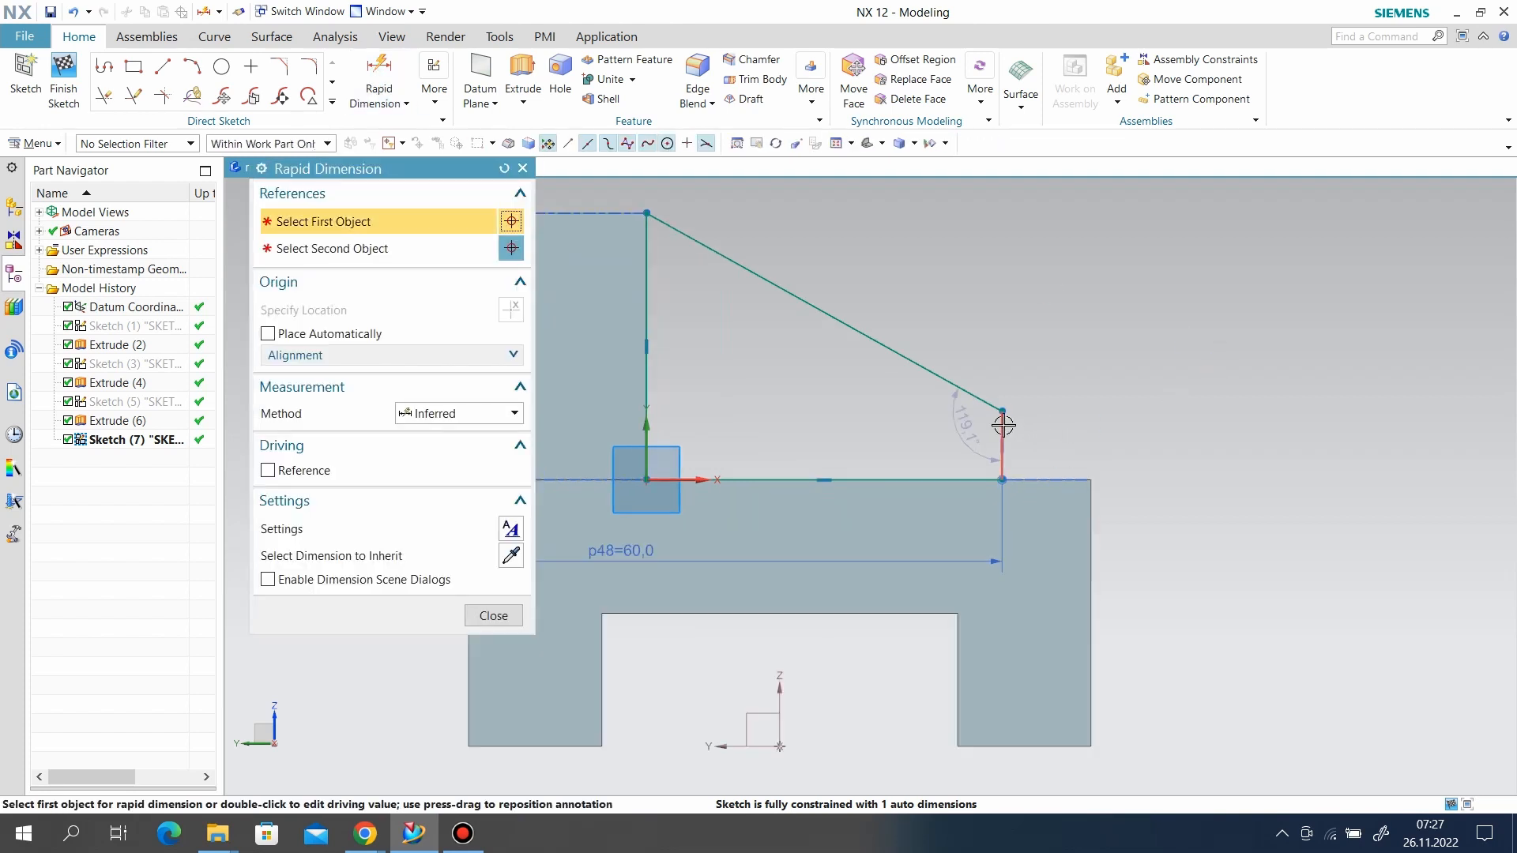
{"action": "left_click", "coordinate": [1047, 439]}
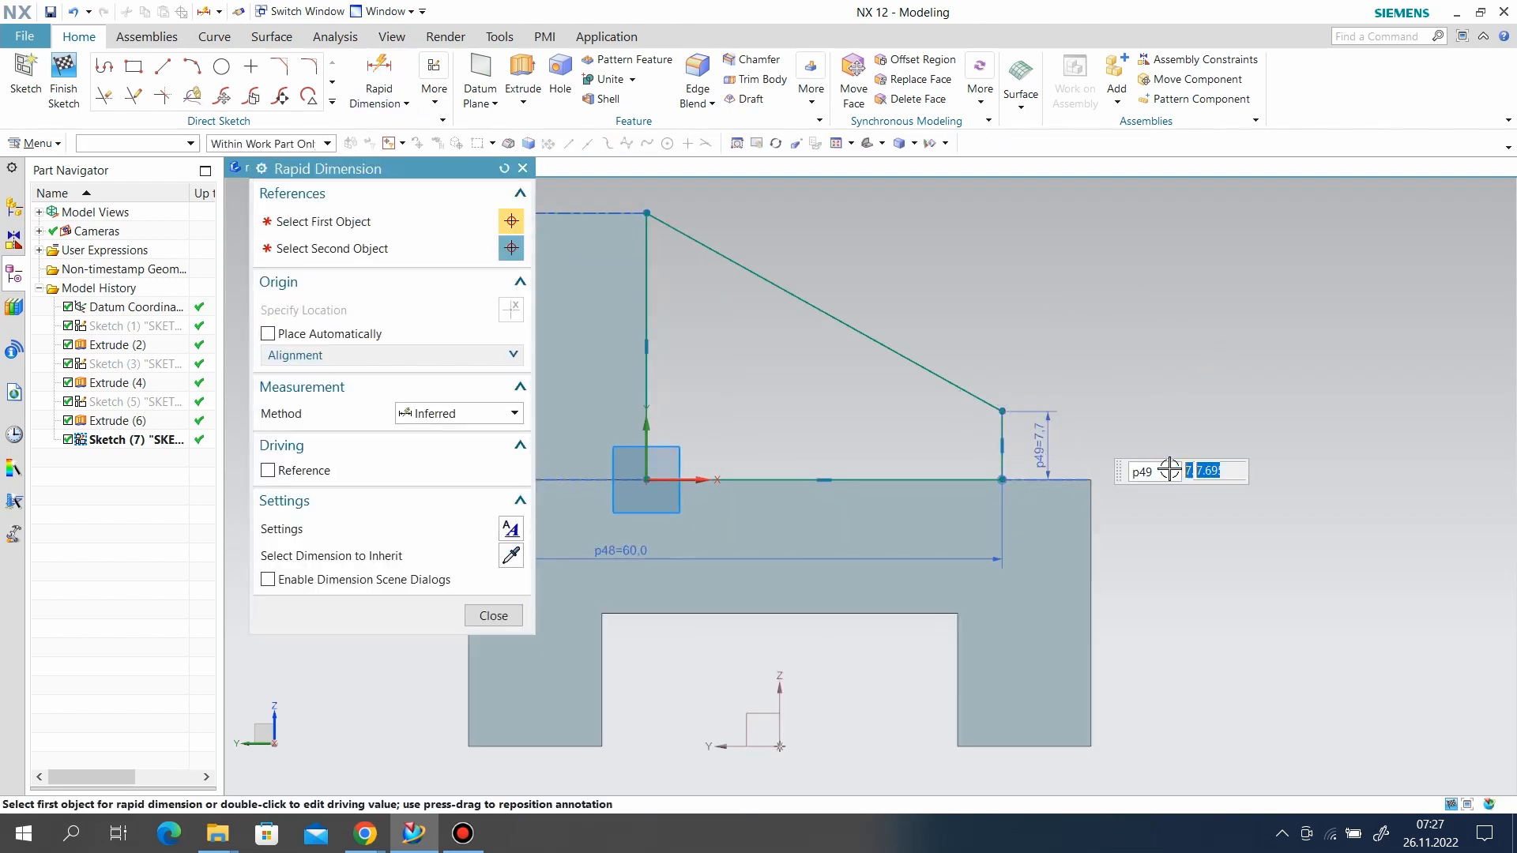
{"action": "type", "text": "10"}
{"action": "key", "text": "Return"}
{"action": "left_click", "coordinate": [494, 616]}
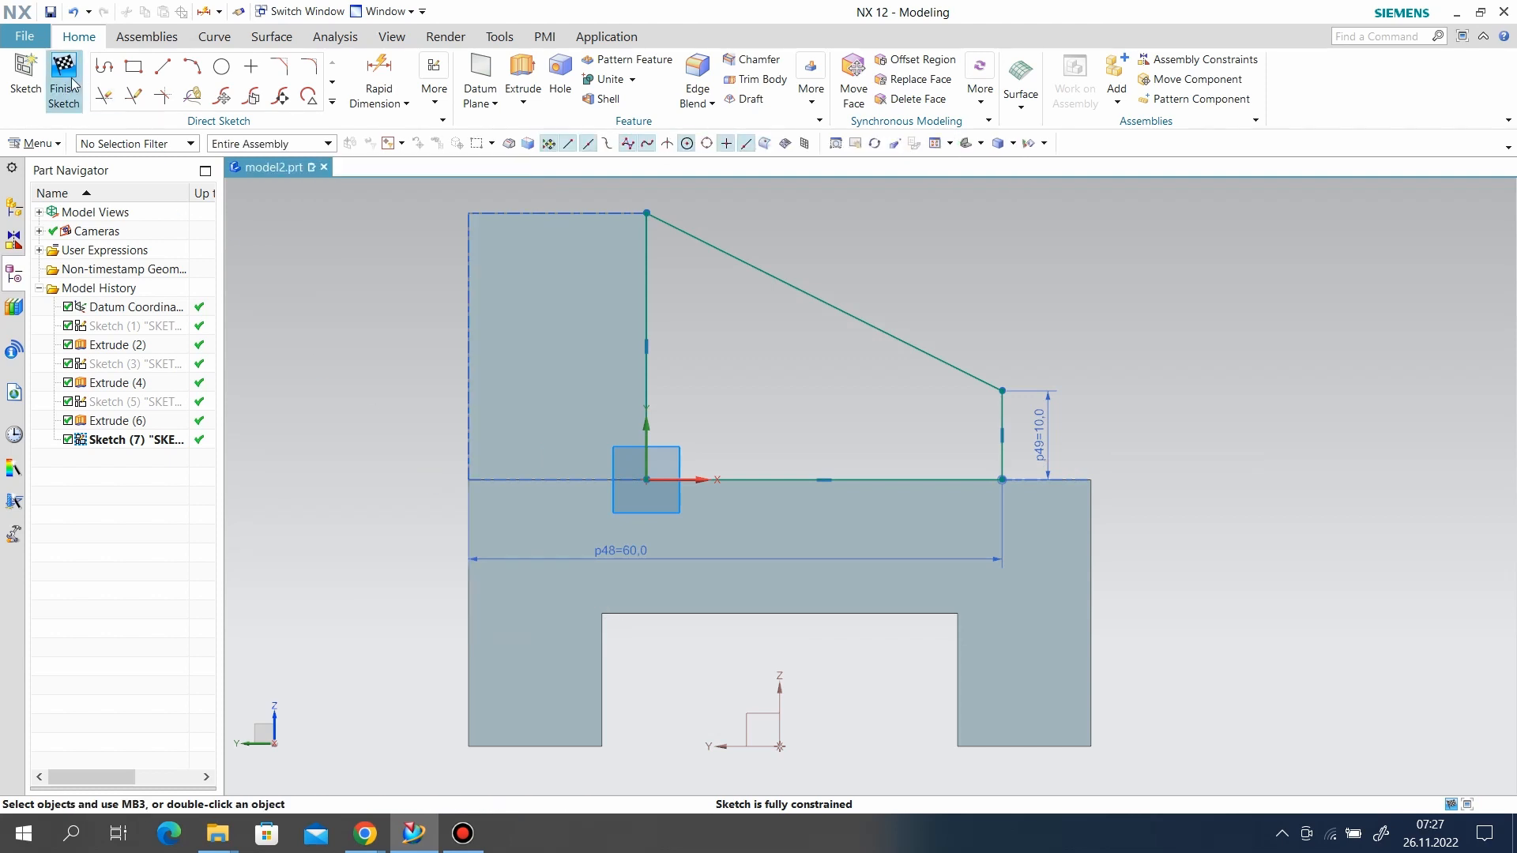
{"action": "left_click", "coordinate": [64, 83]}
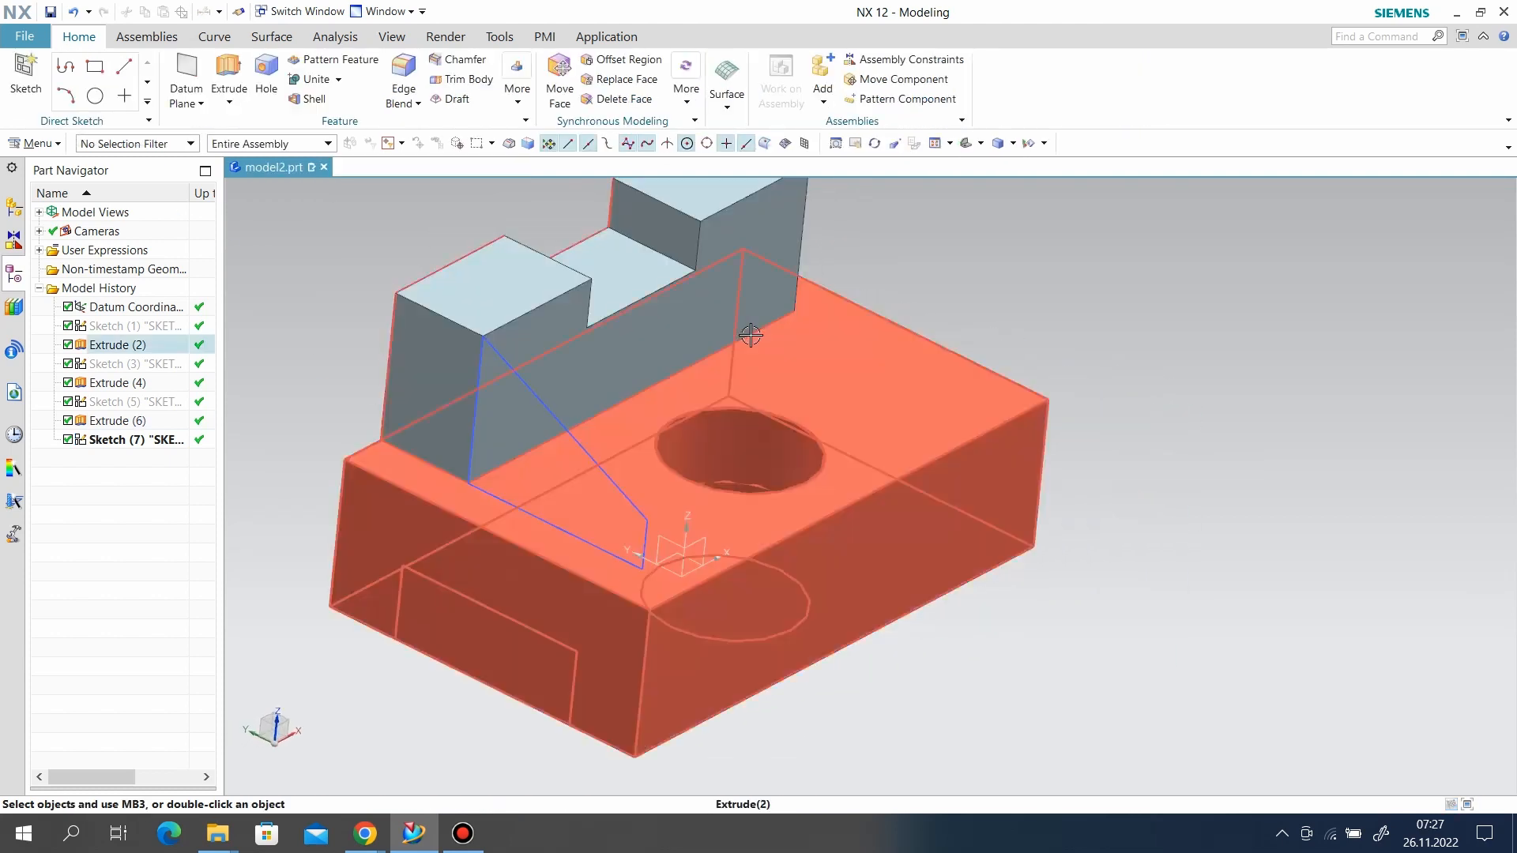
Step: Extrude the rib sketch 15 mm inward along the upright, unite it with the body, and hide the sketch
{"action": "left_click", "coordinate": [228, 79]}
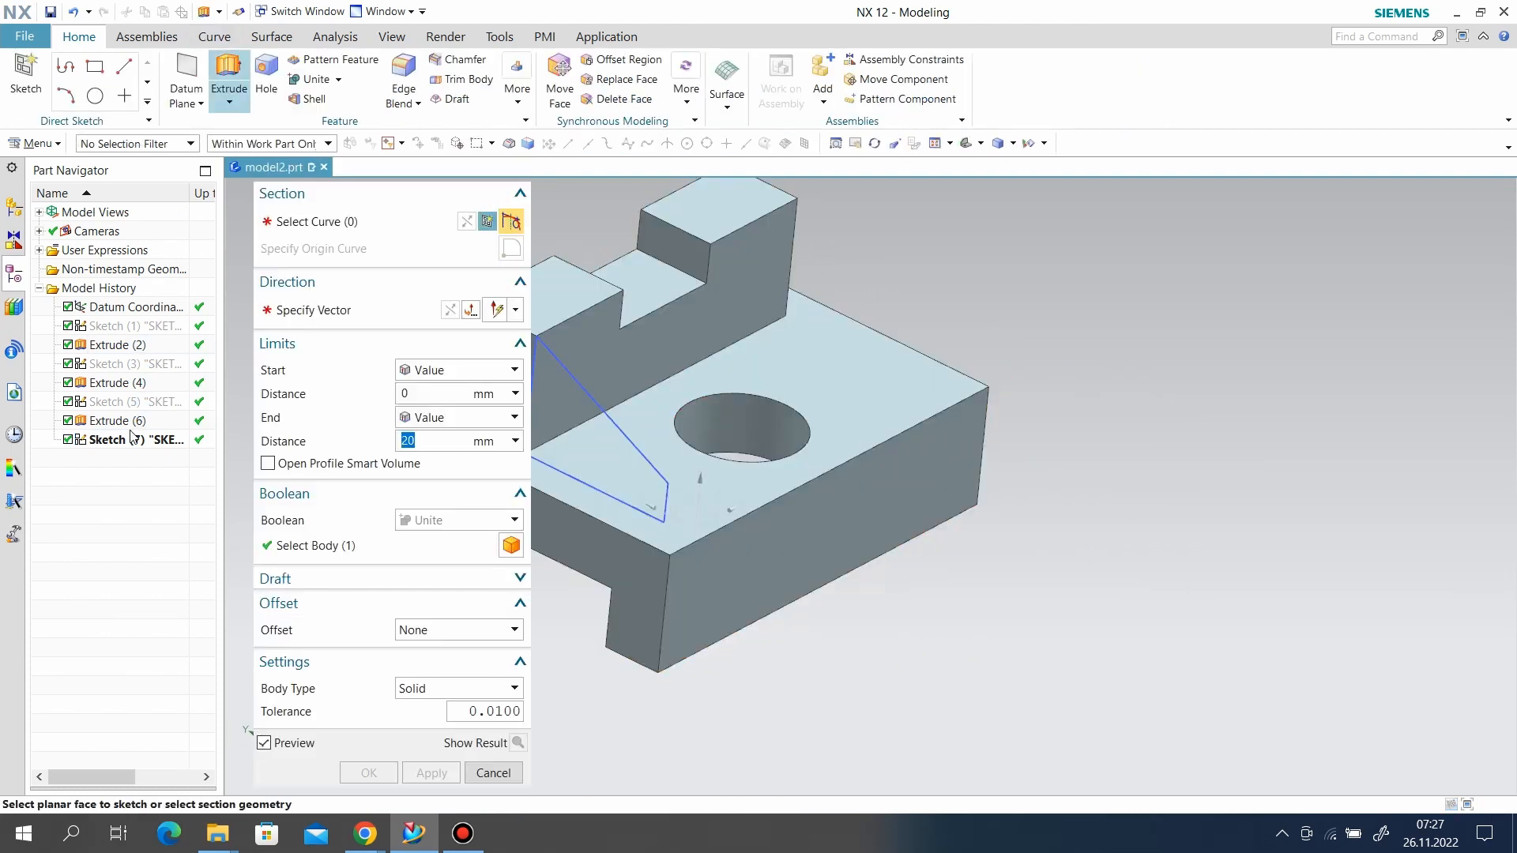
{"action": "left_click", "coordinate": [133, 436]}
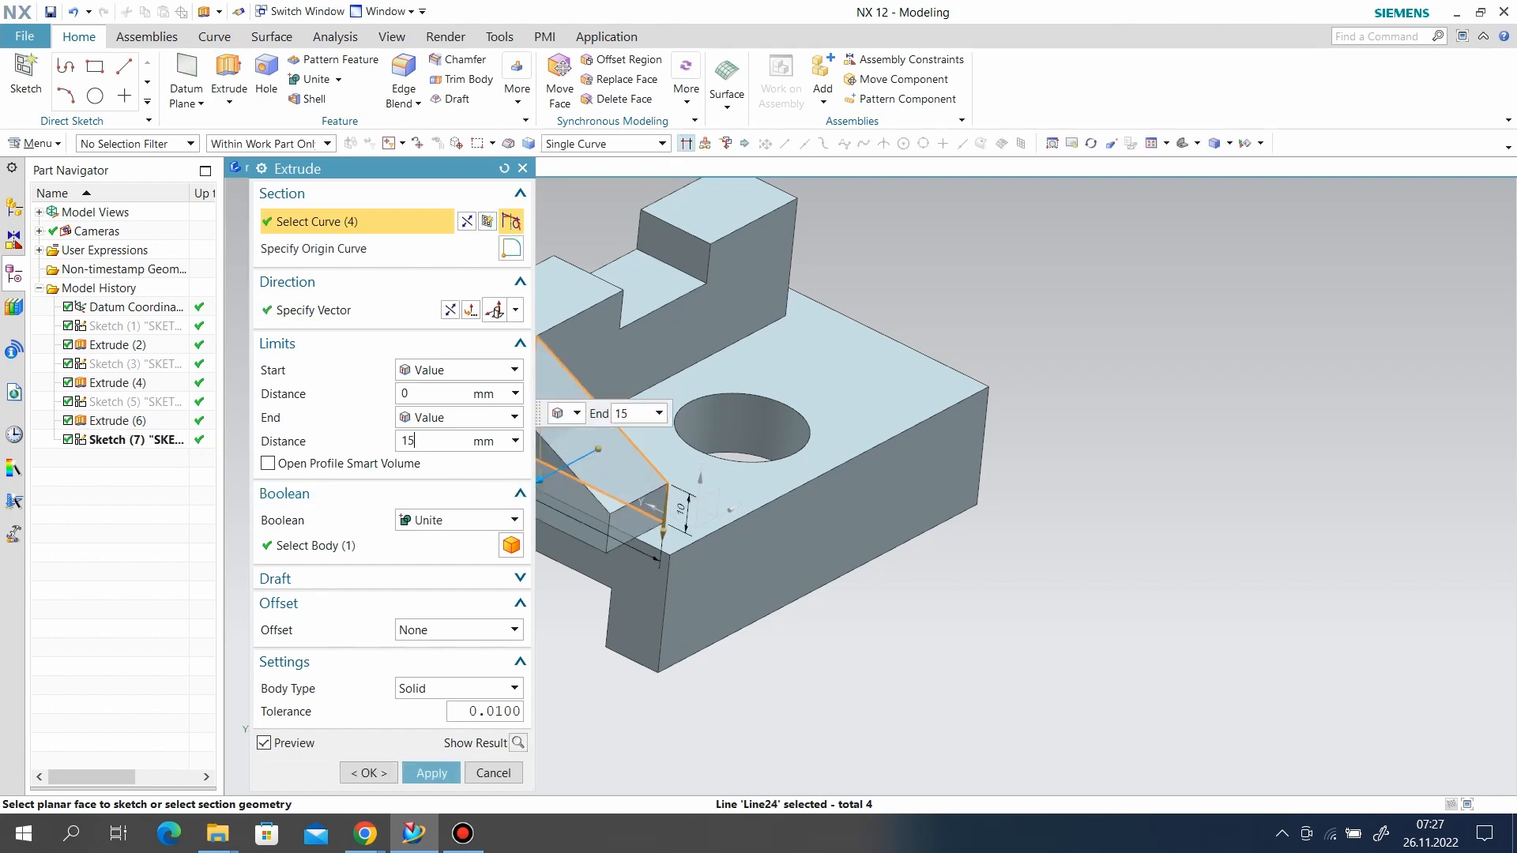
{"action": "scroll", "coordinate": [1094, 542], "scroll_direction": "down", "scroll_amount": 1}
{"action": "middle_click_drag", "start_coordinate": [1033, 562], "coordinate": [1019, 557]}
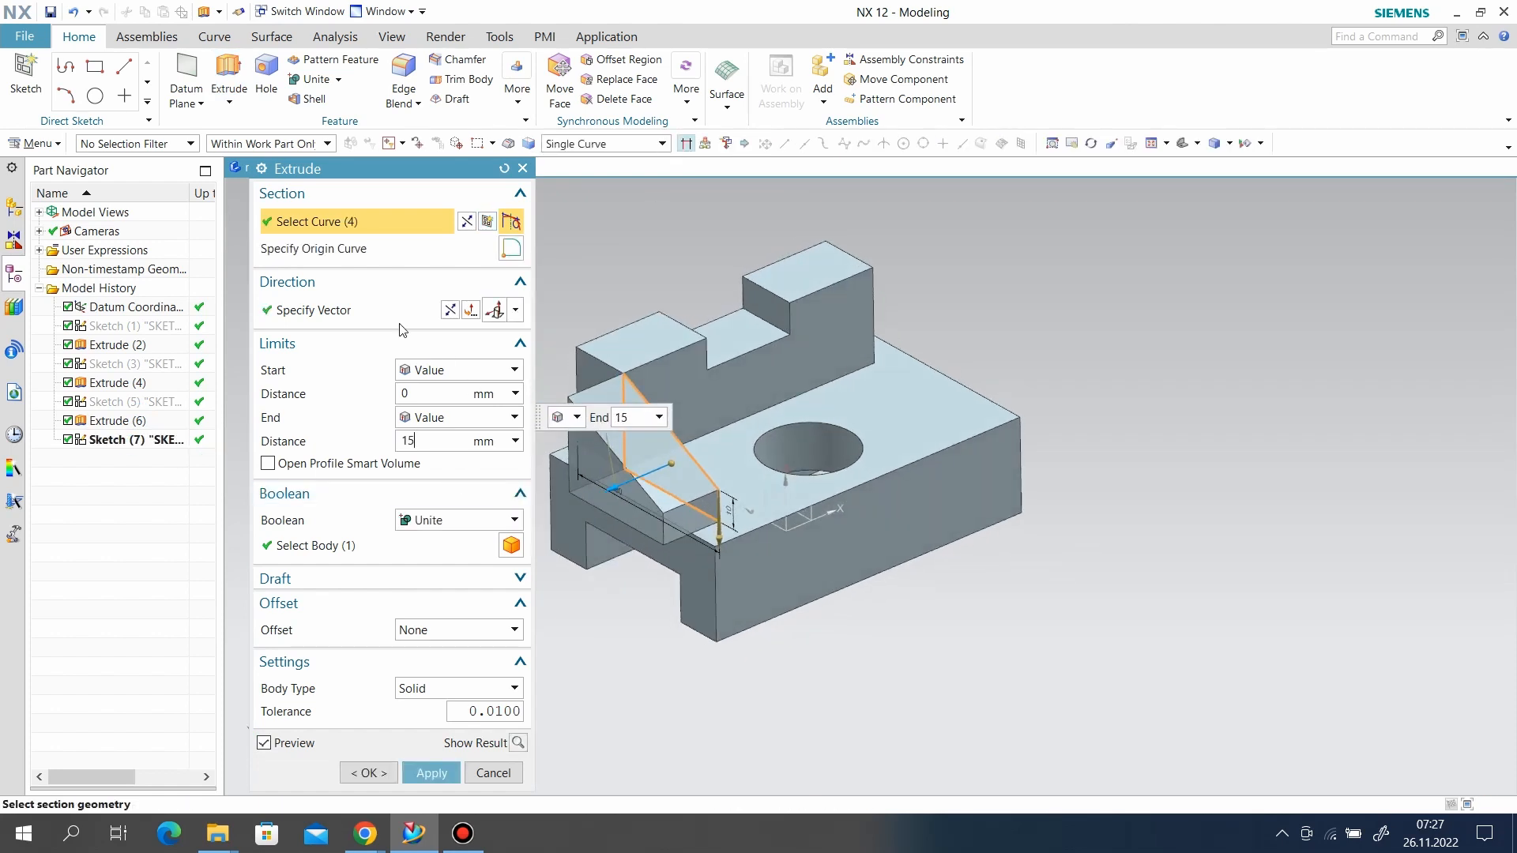
{"action": "left_click", "coordinate": [443, 772]}
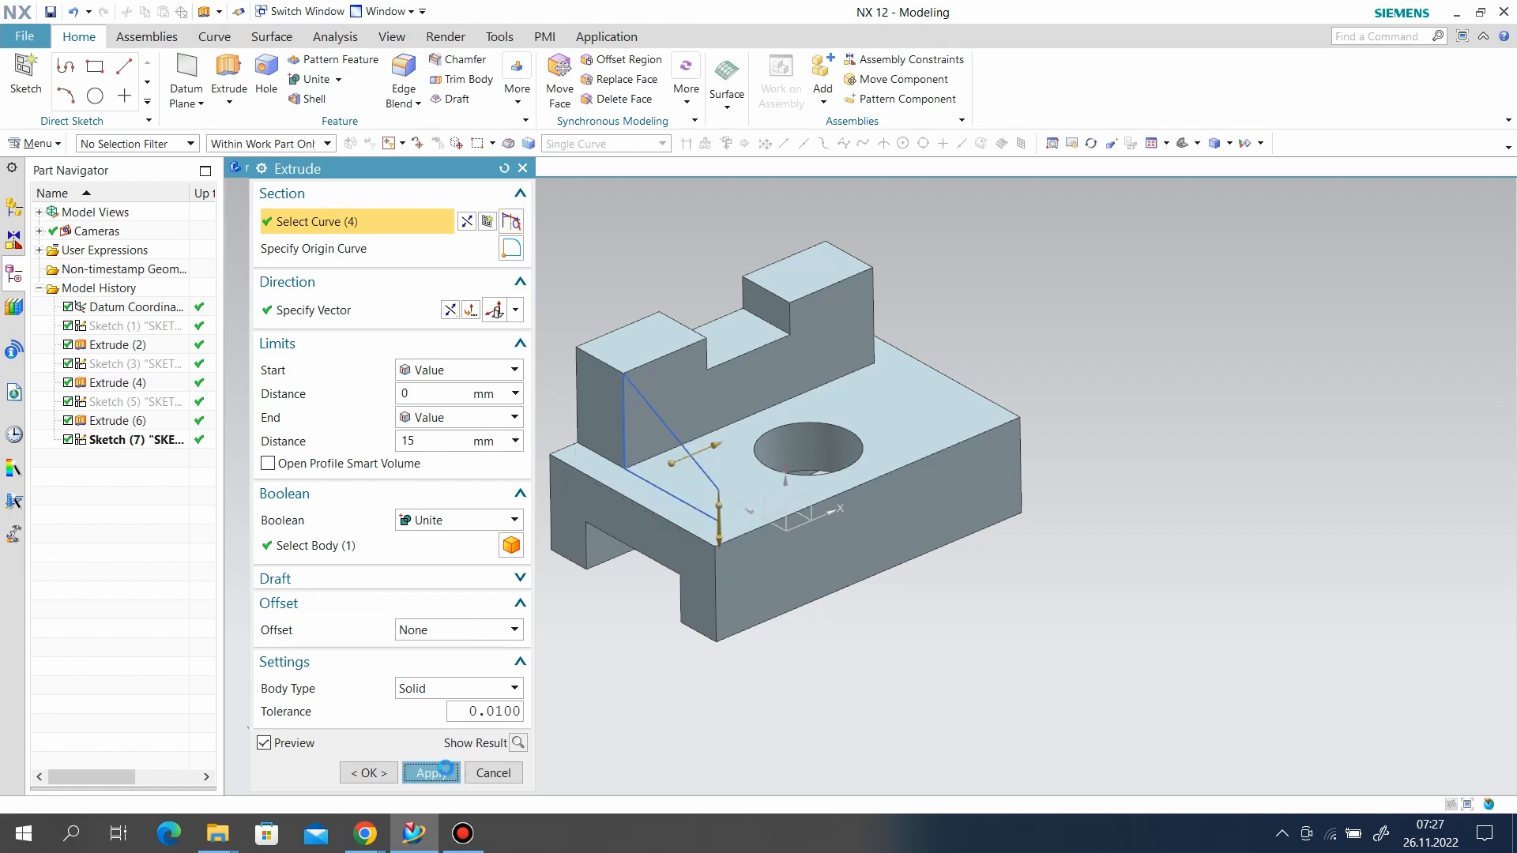
{"action": "left_click", "coordinate": [521, 169]}
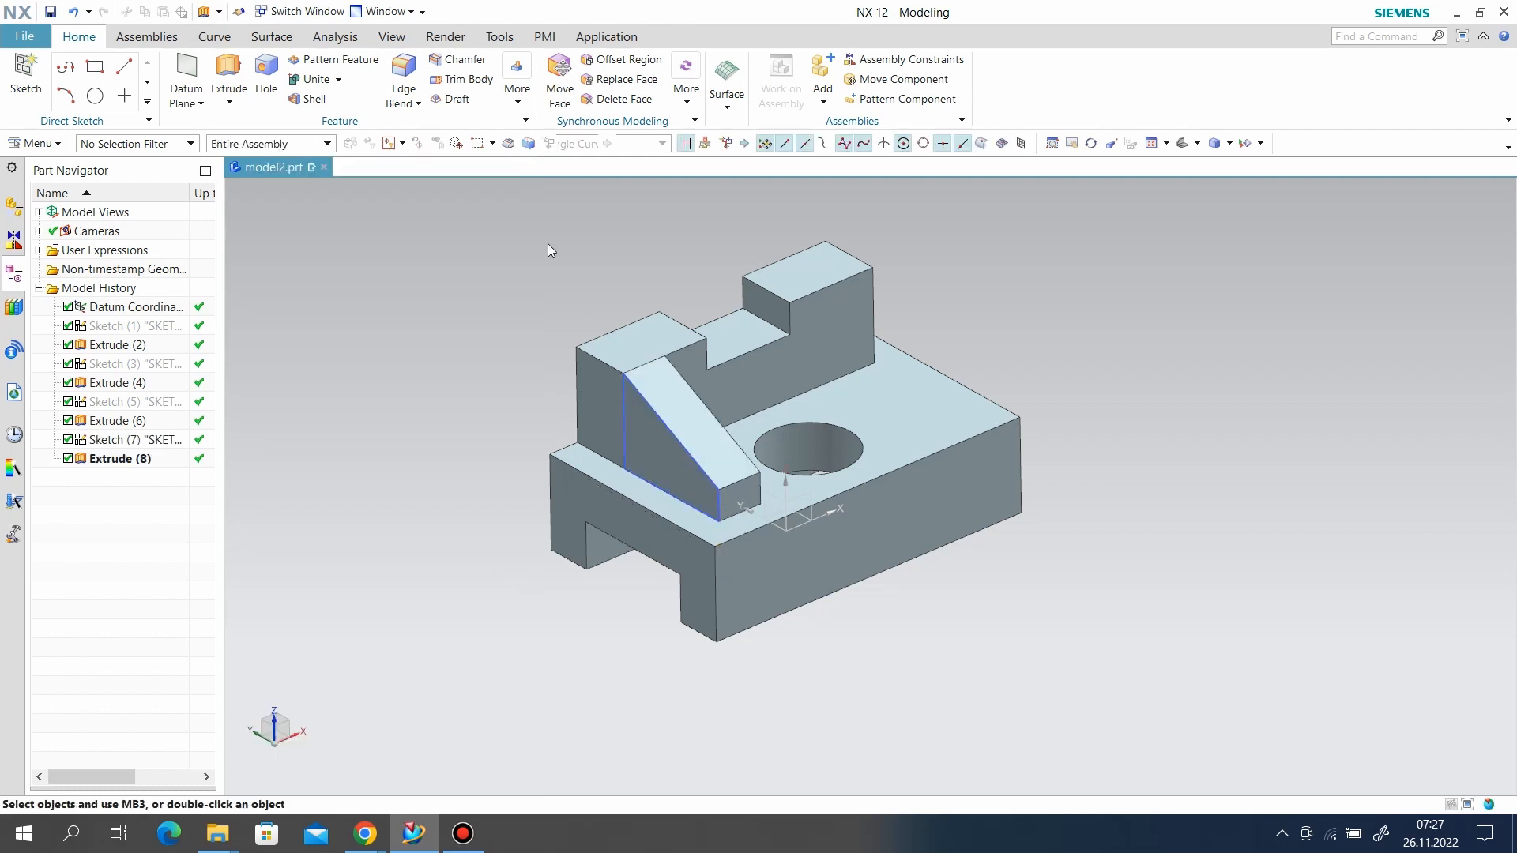
{"action": "right_click", "coordinate": [626, 407]}
{"action": "left_click", "coordinate": [685, 402]}
{"action": "scroll", "coordinate": [804, 450], "scroll_direction": "down", "scroll_amount": 1}
{"action": "scroll", "coordinate": [731, 291], "scroll_direction": "up", "scroll_amount": 1}
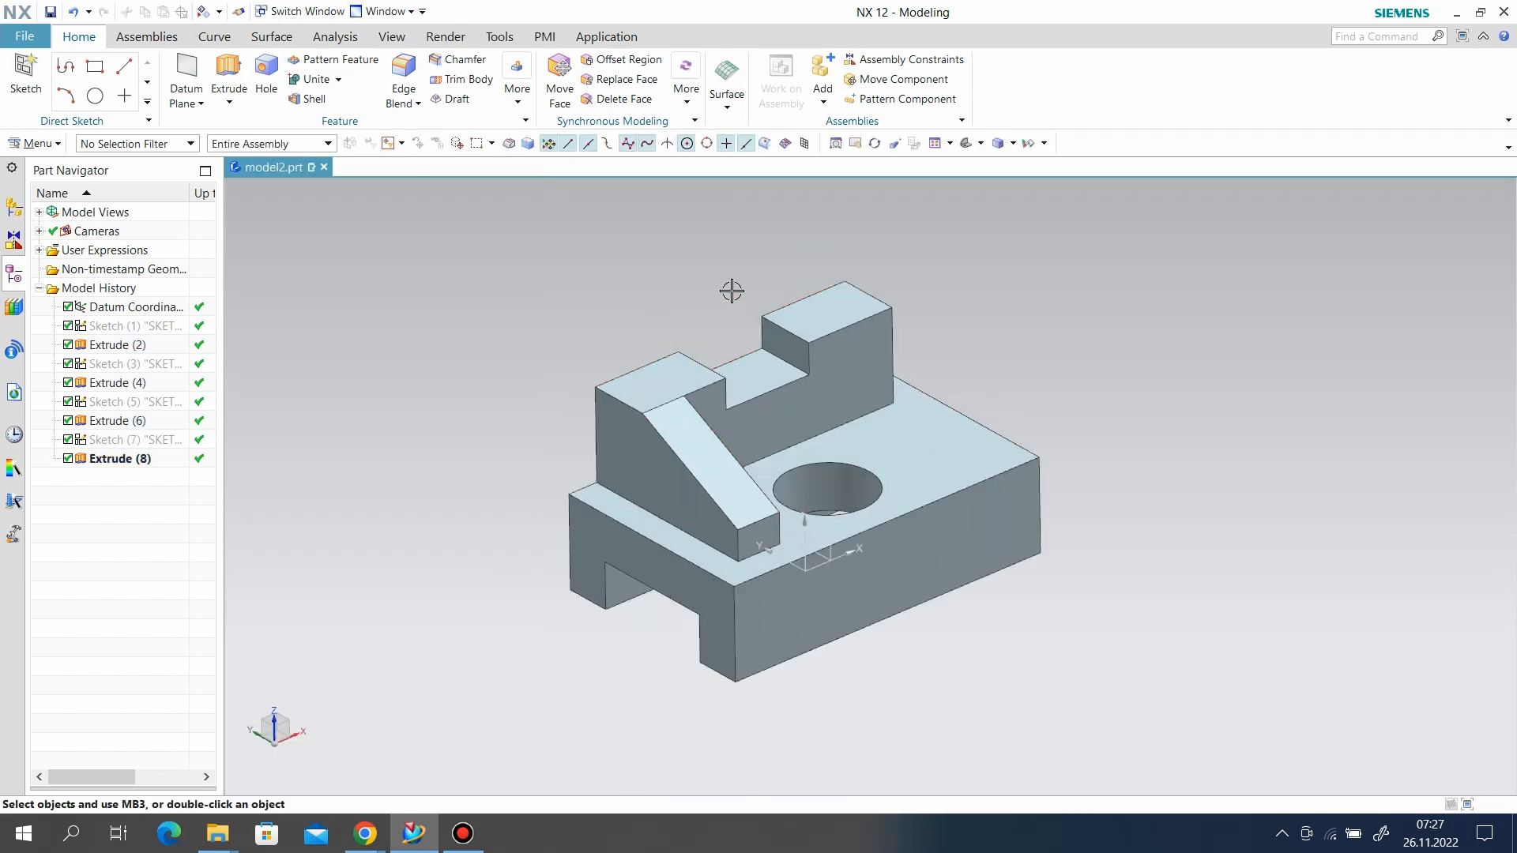
Step: Mirror the extruded rib feature about the datum coordinate system's YZ plane to the opposite end of the upright
{"action": "scroll", "coordinate": [732, 291], "scroll_direction": "up", "scroll_amount": 1}
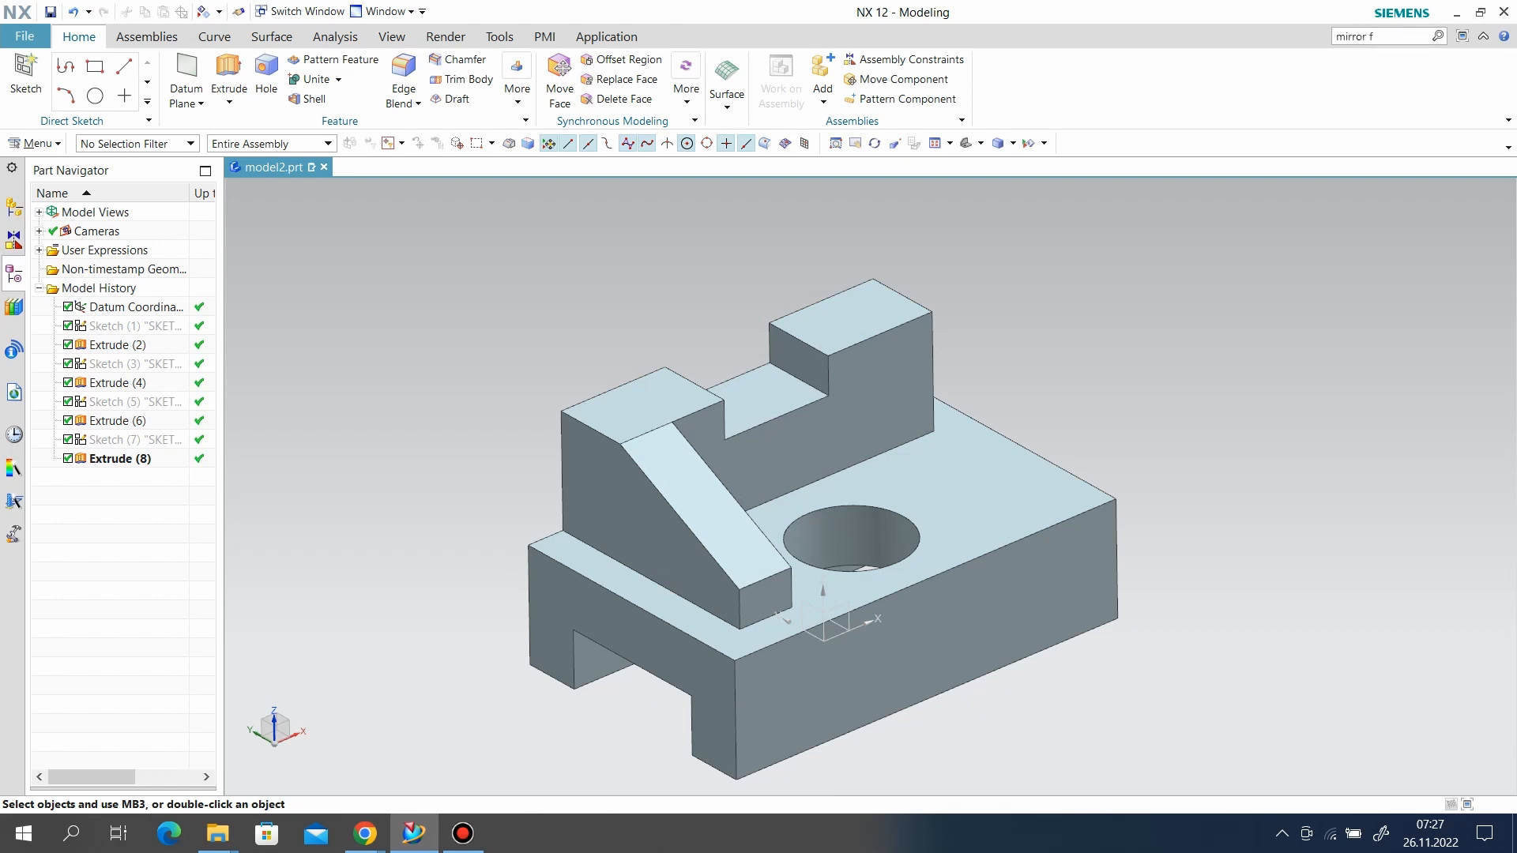
{"action": "key", "text": "Return"}
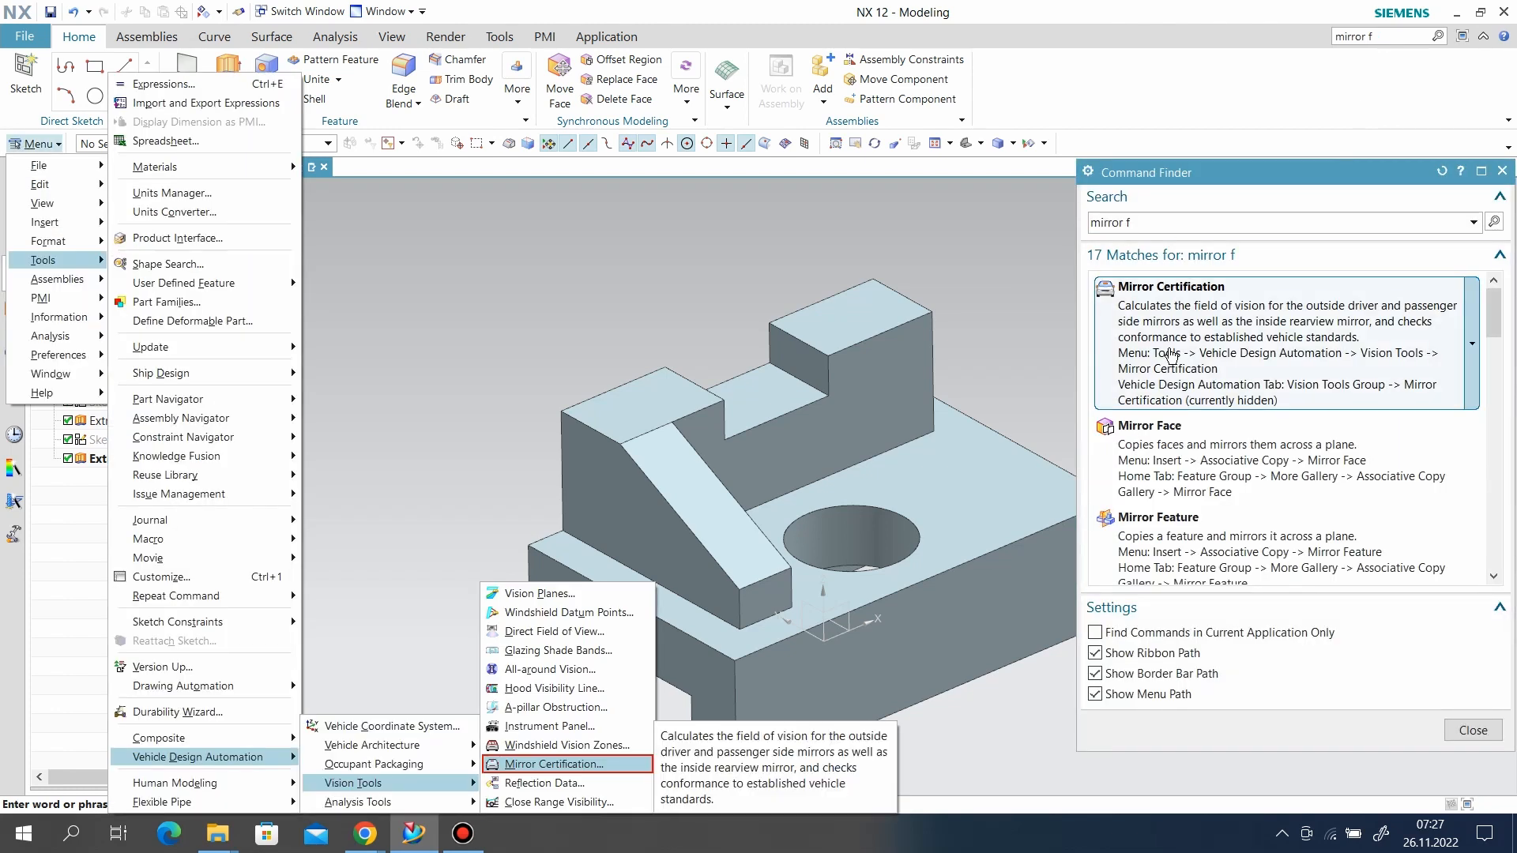
{"action": "mouse_move", "coordinate": [1178, 541]}
{"action": "scroll", "coordinate": [1172, 553], "scroll_direction": "down", "scroll_amount": 3}
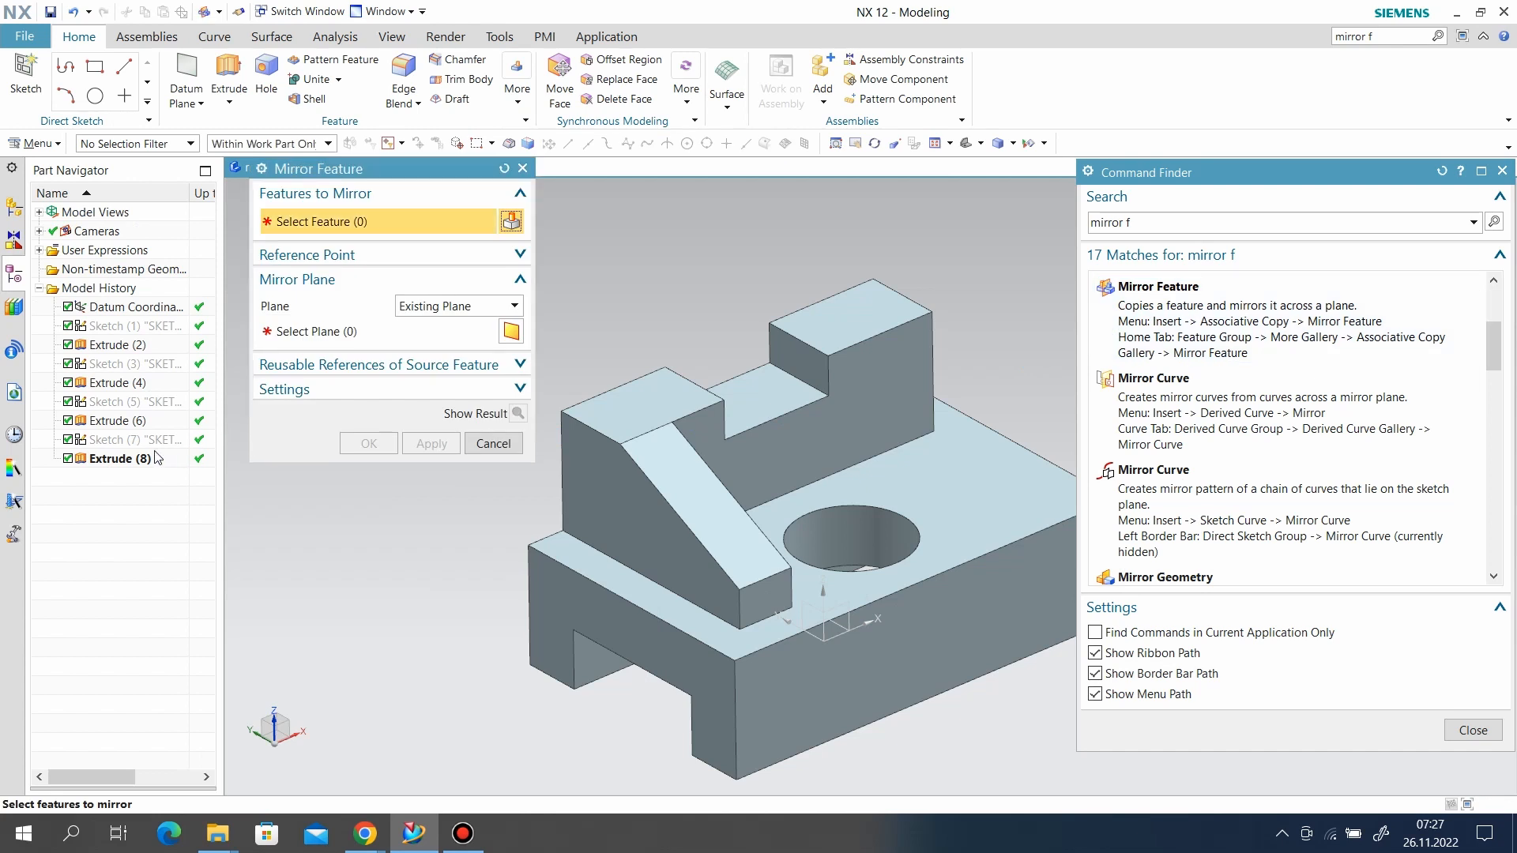
{"action": "left_click", "coordinate": [119, 458]}
{"action": "left_click", "coordinate": [339, 331]}
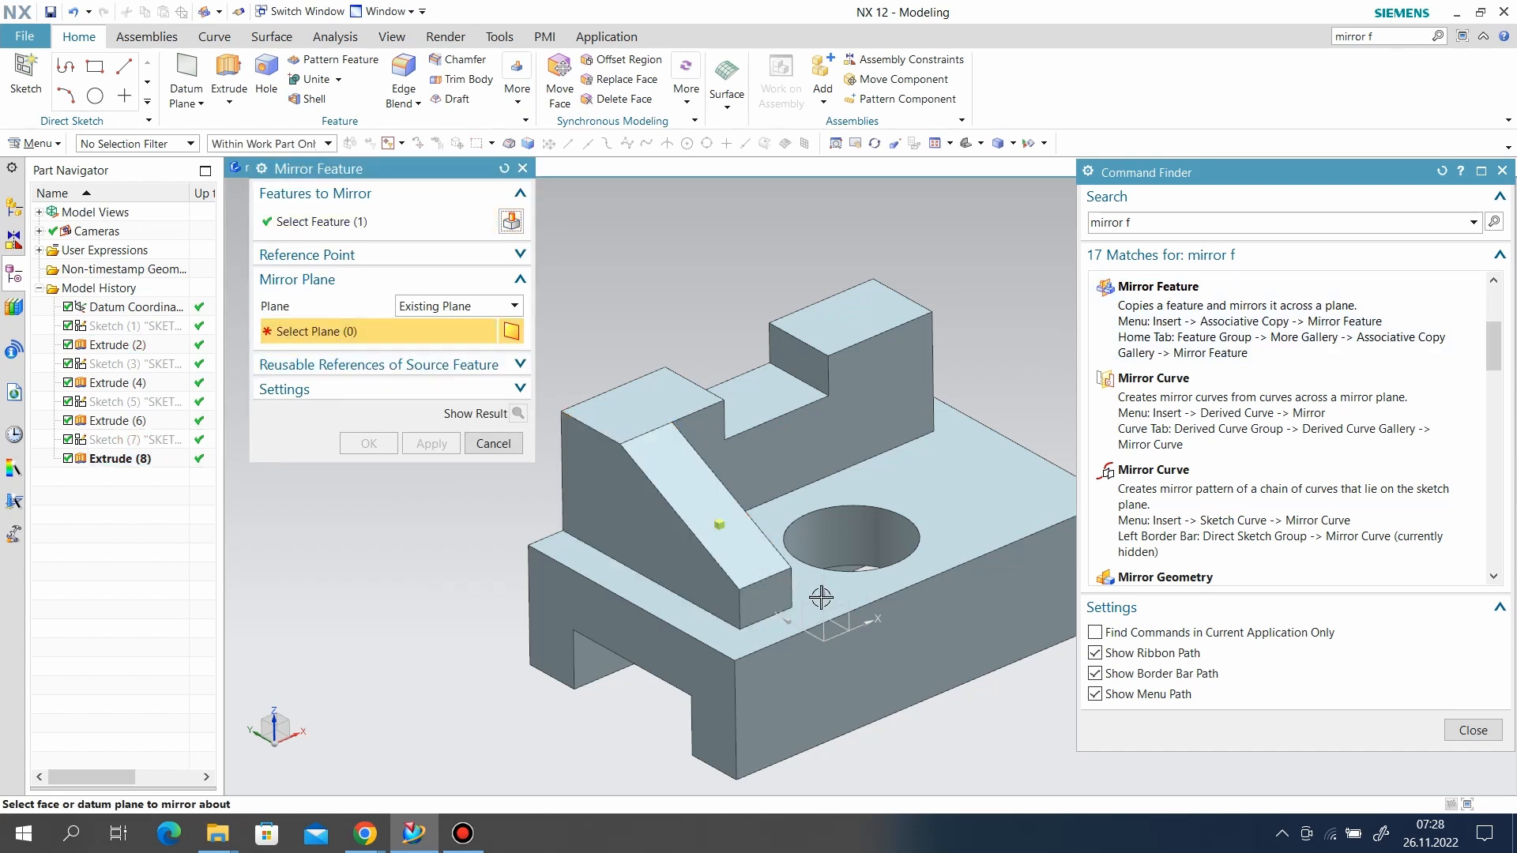
{"action": "left_click", "coordinate": [809, 607]}
{"action": "left_click", "coordinate": [432, 443]}
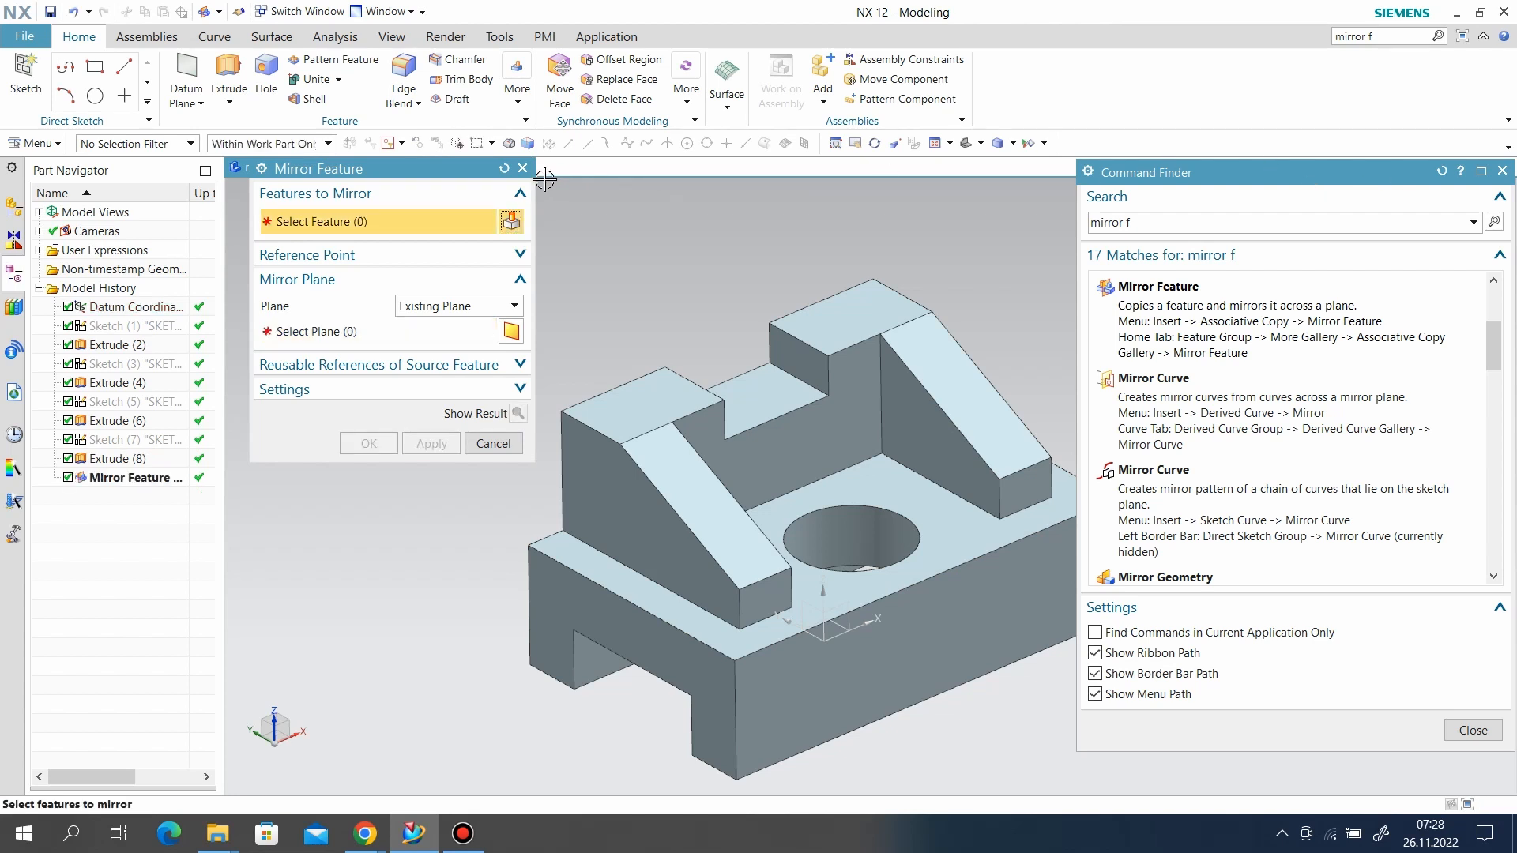
{"action": "left_click", "coordinate": [522, 168]}
{"action": "left_click", "coordinate": [1503, 172]}
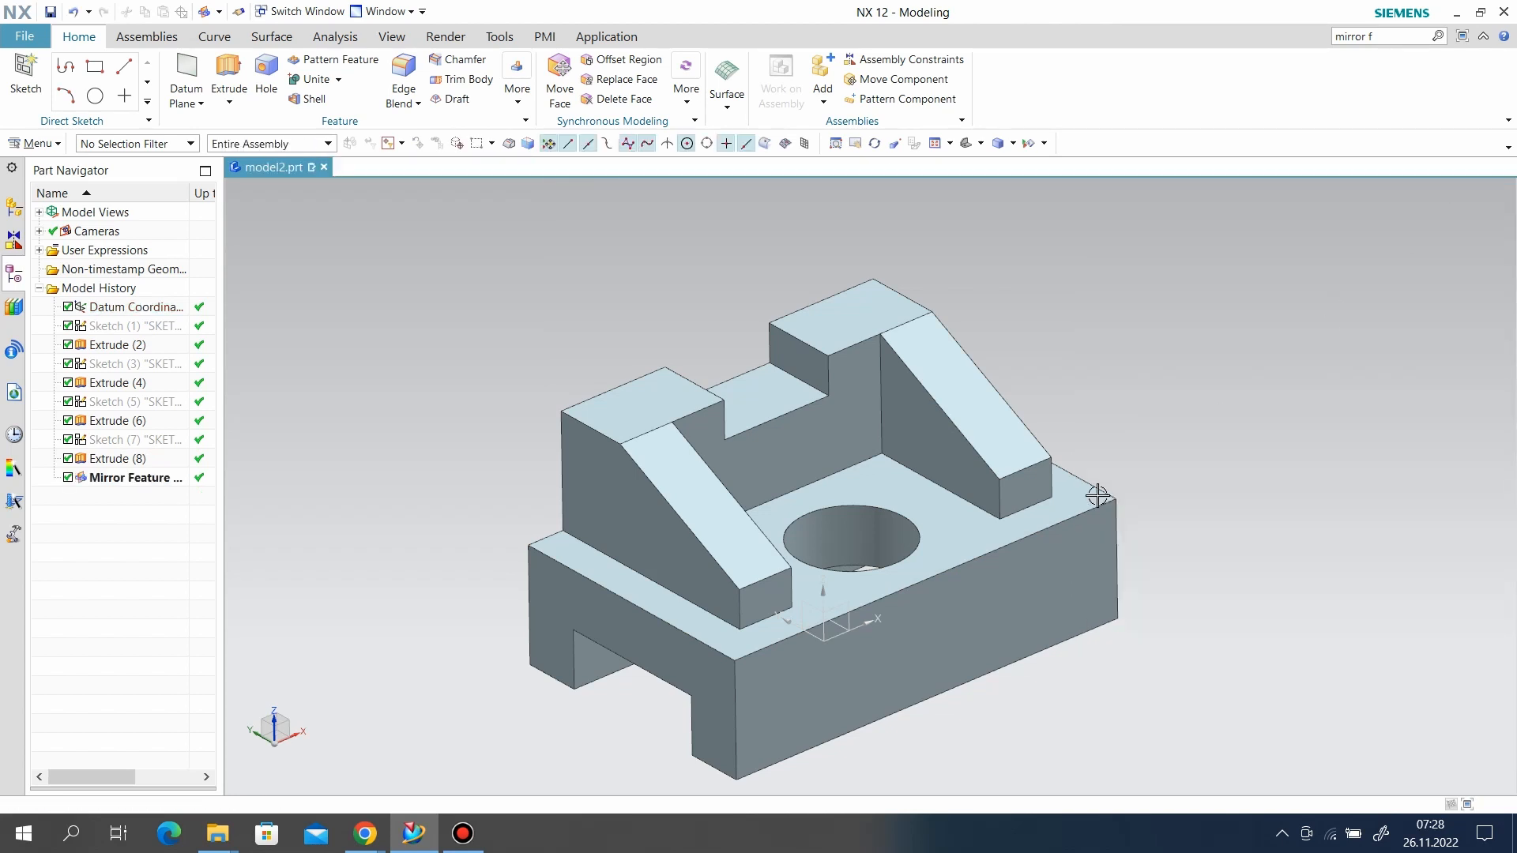
Step: Hide the datum coordinate system in the model
{"action": "right_click", "coordinate": [815, 623]}
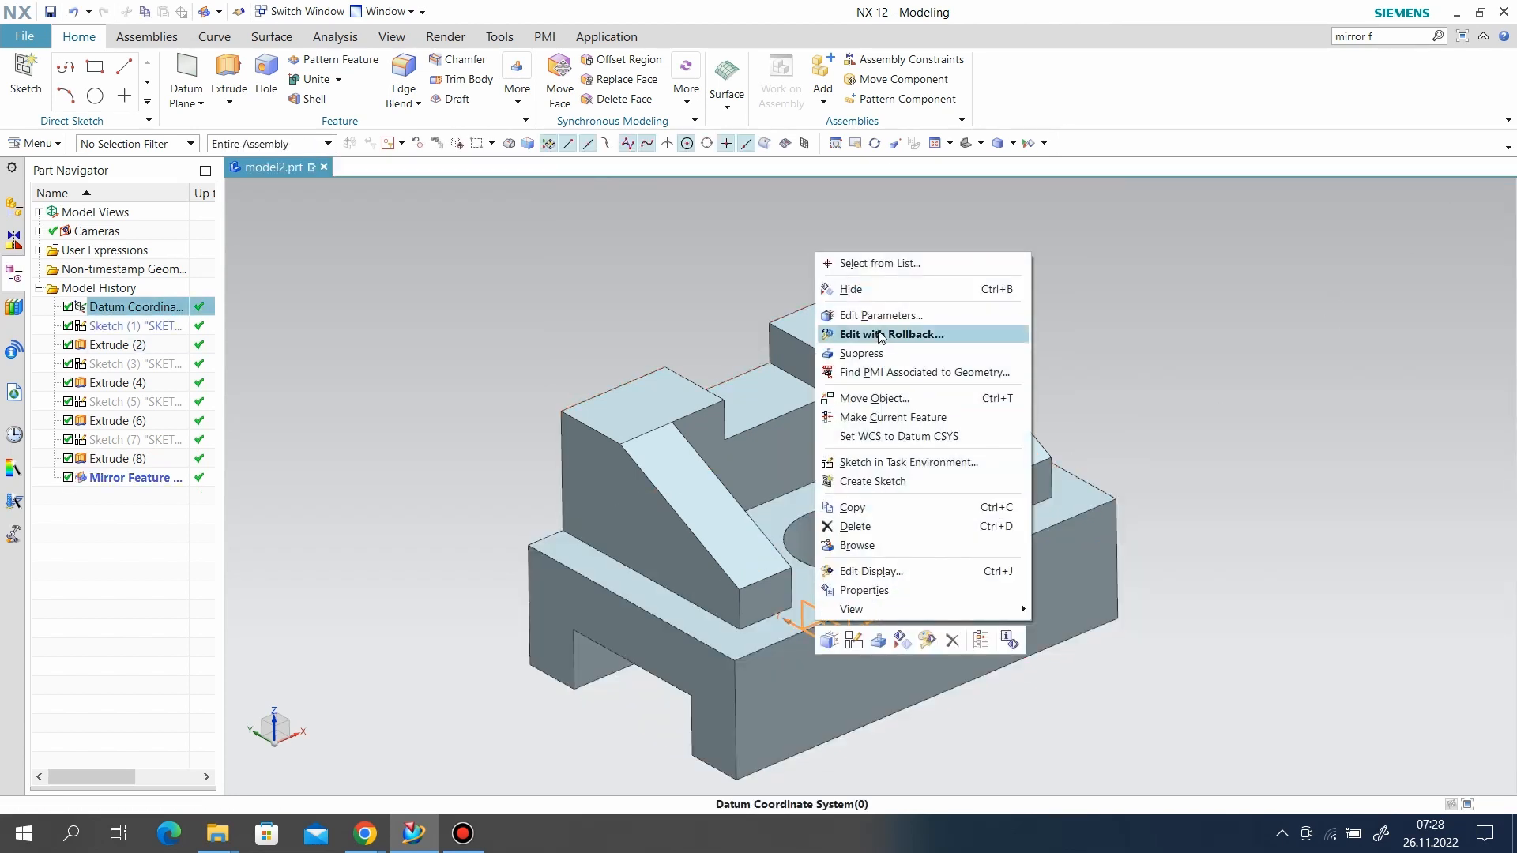
{"action": "left_click", "coordinate": [880, 291]}
Step: Change the object display color of the whole solid body to Orange (ID 78)
{"action": "left_click", "coordinate": [36, 143]}
{"action": "mouse_move", "coordinate": [46, 185]}
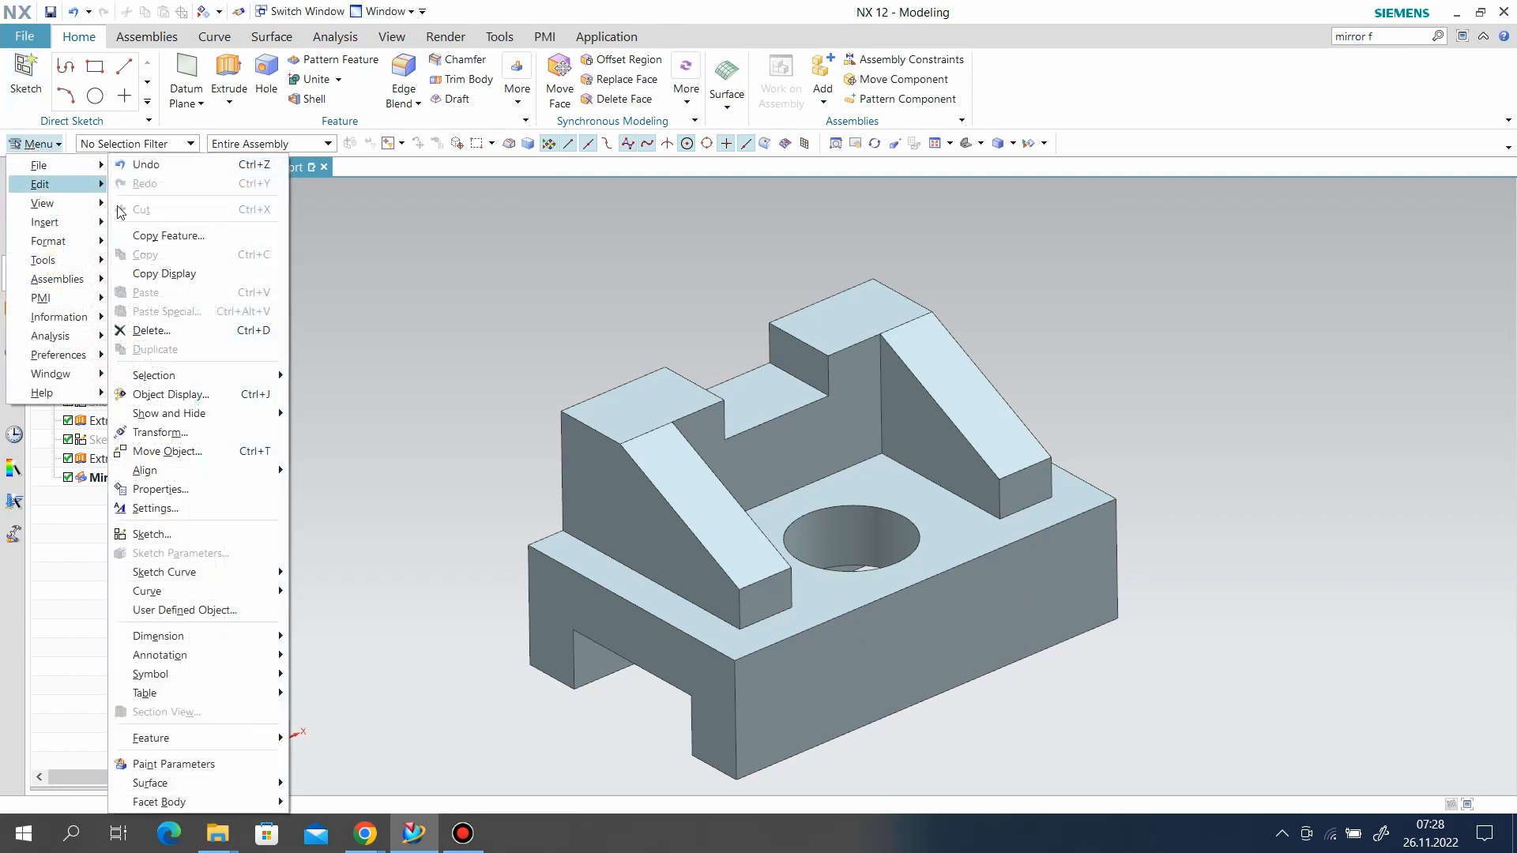
{"action": "left_click", "coordinate": [182, 392]}
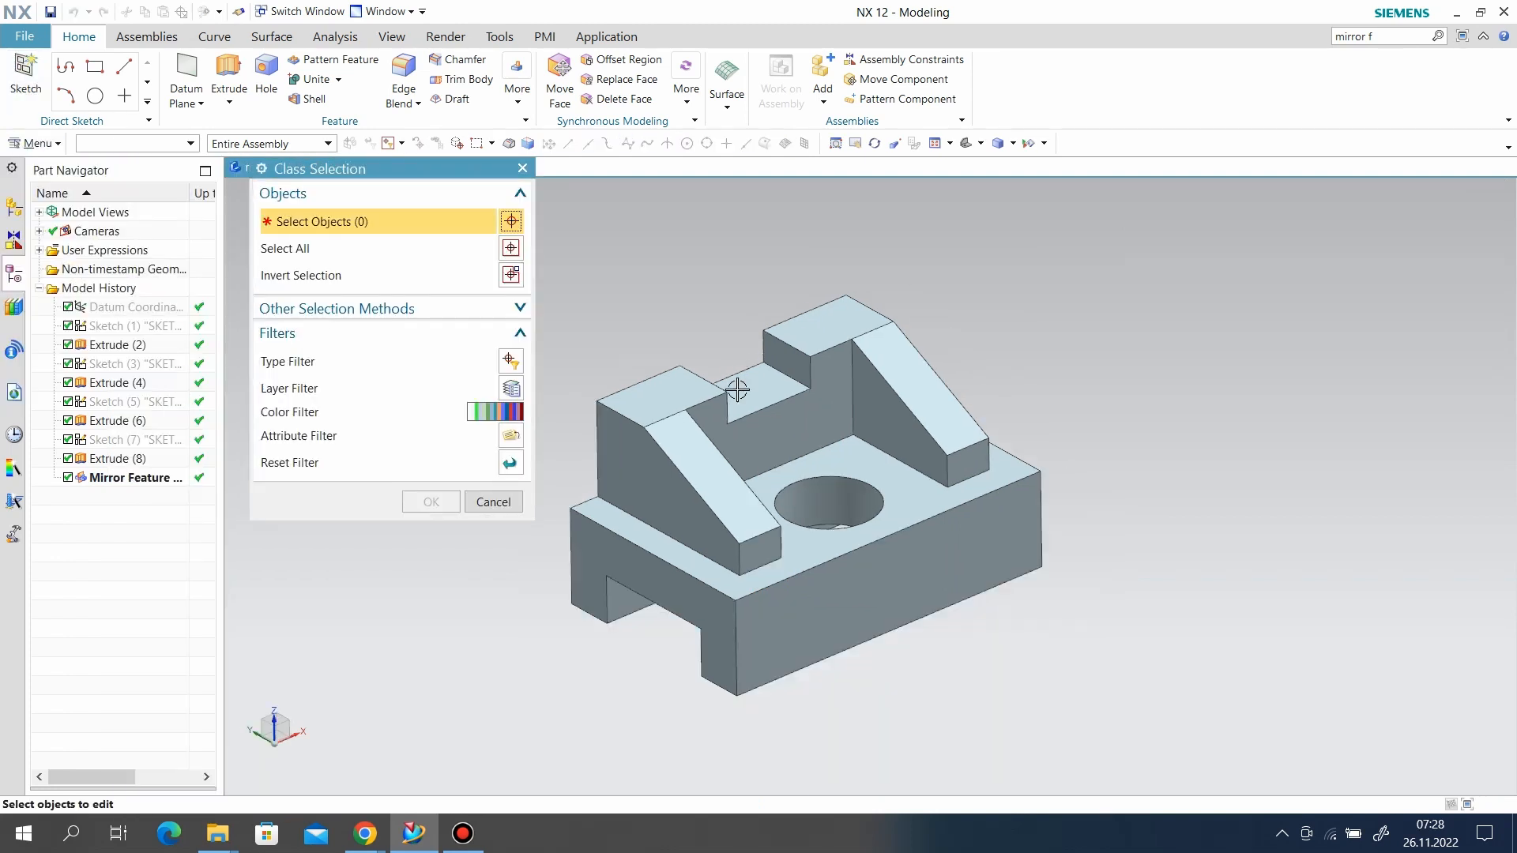
{"action": "left_click", "coordinate": [735, 386]}
{"action": "left_click", "coordinate": [428, 501]}
{"action": "left_click", "coordinate": [488, 276]}
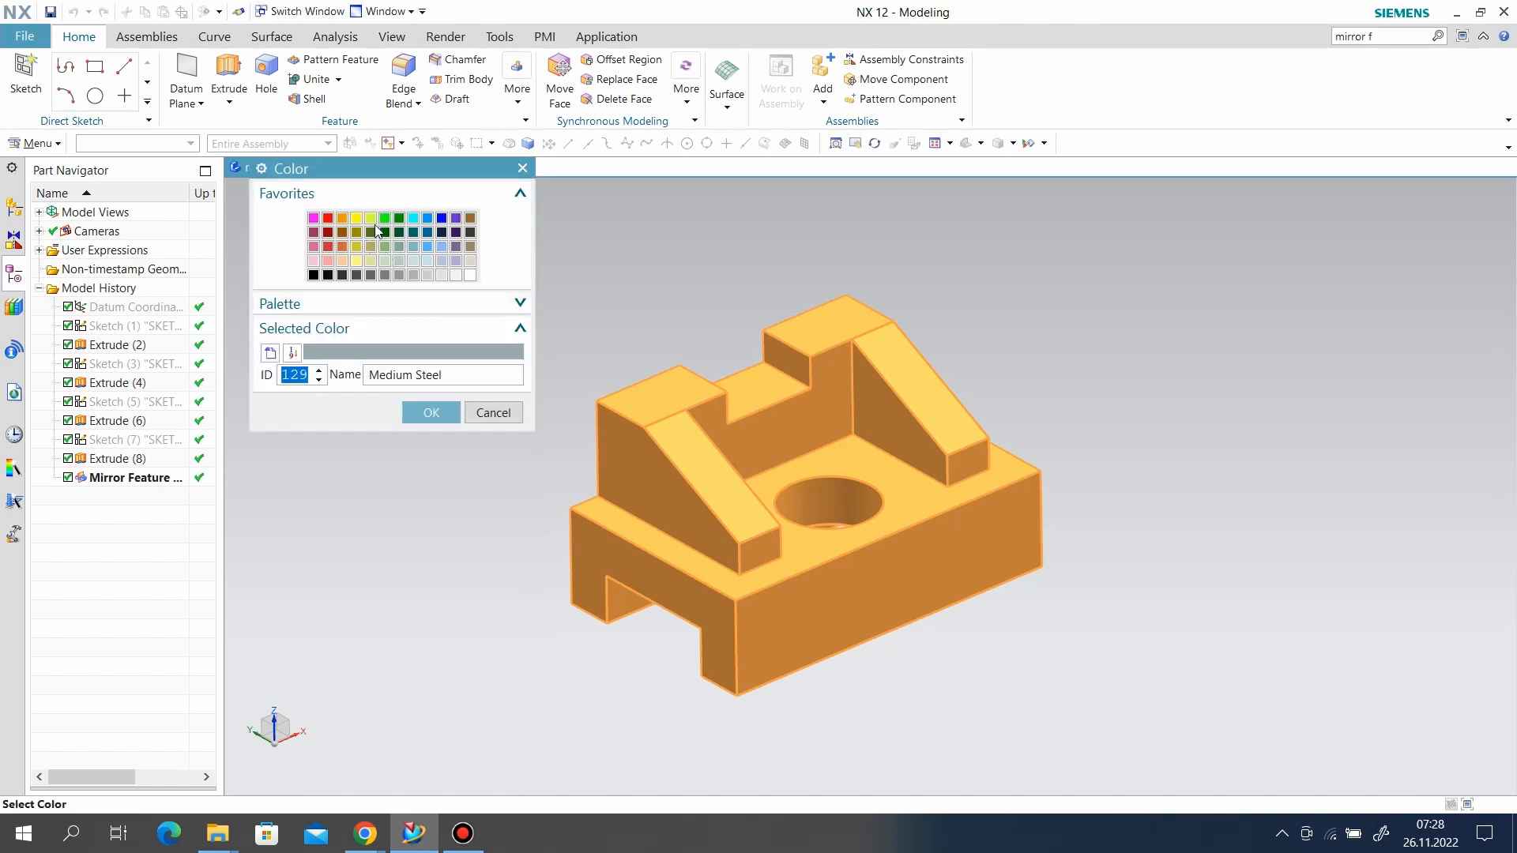
{"action": "left_click", "coordinate": [371, 219]}
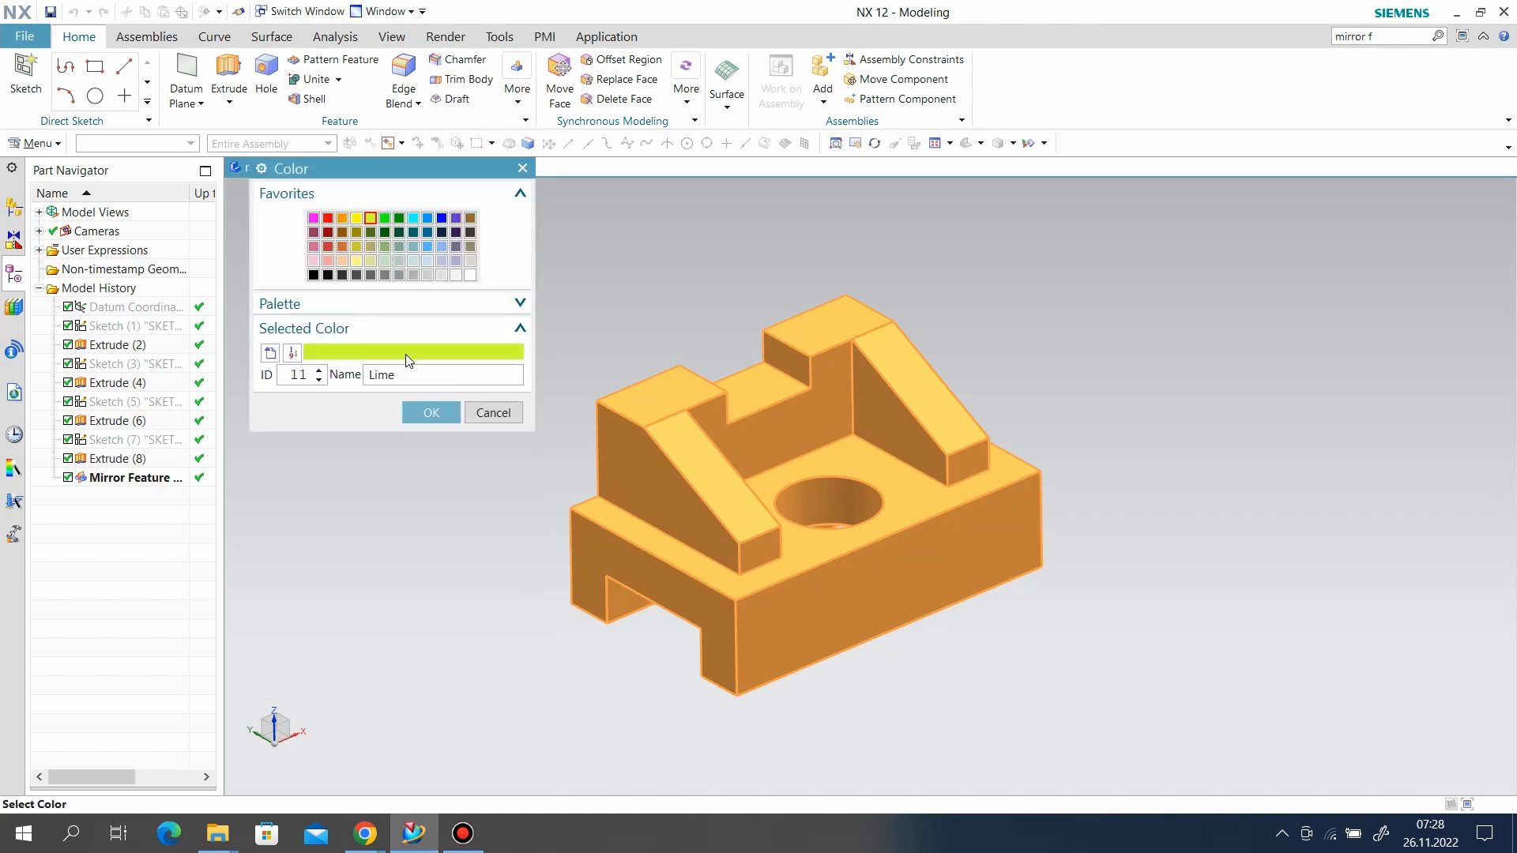
{"action": "left_click", "coordinate": [341, 218]}
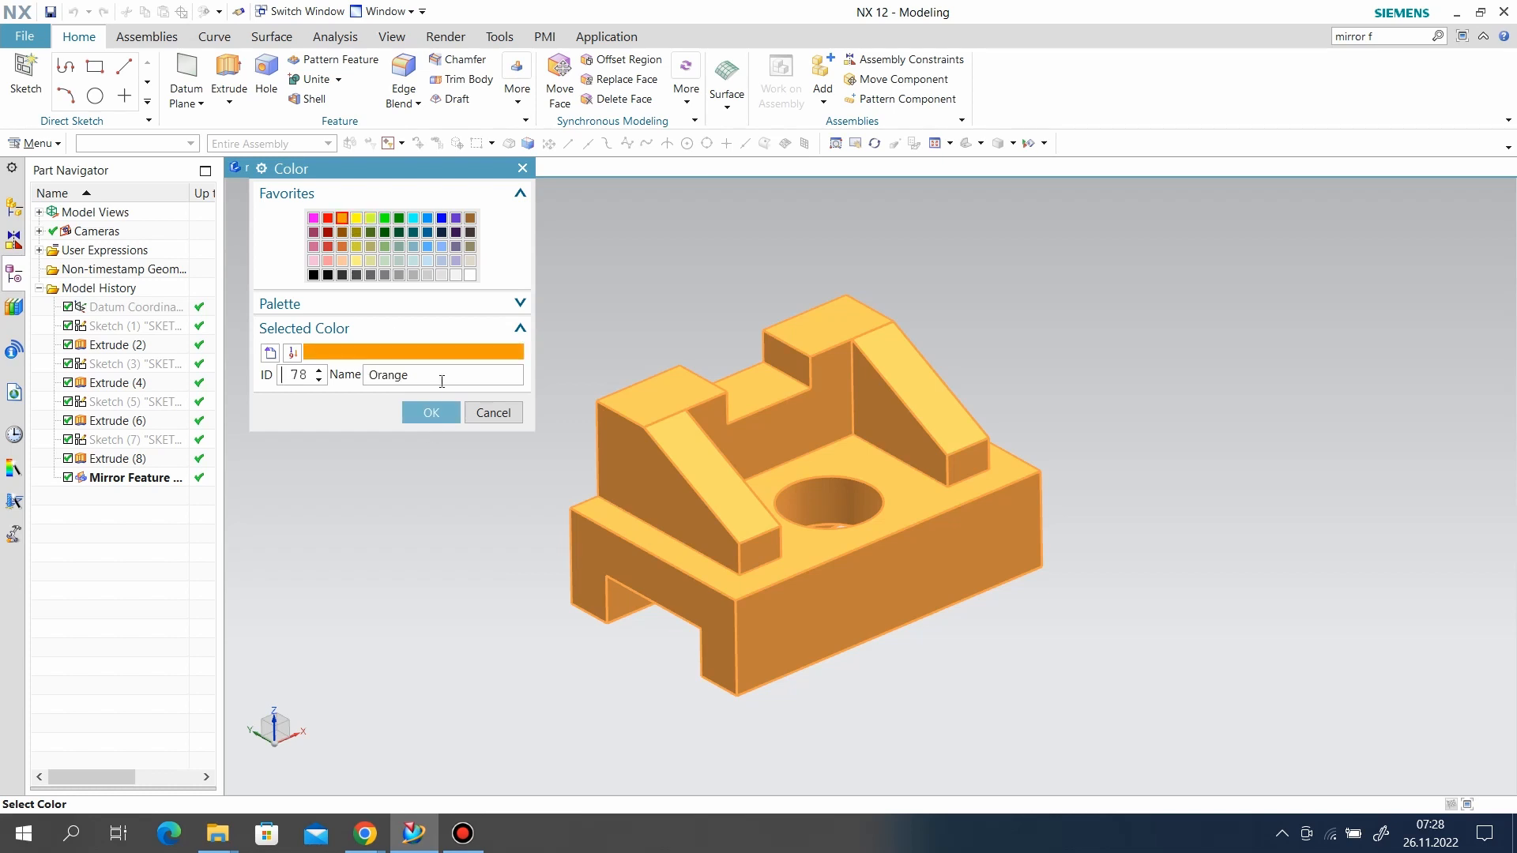
{"action": "left_click", "coordinate": [442, 412]}
{"action": "left_click", "coordinate": [371, 678]}
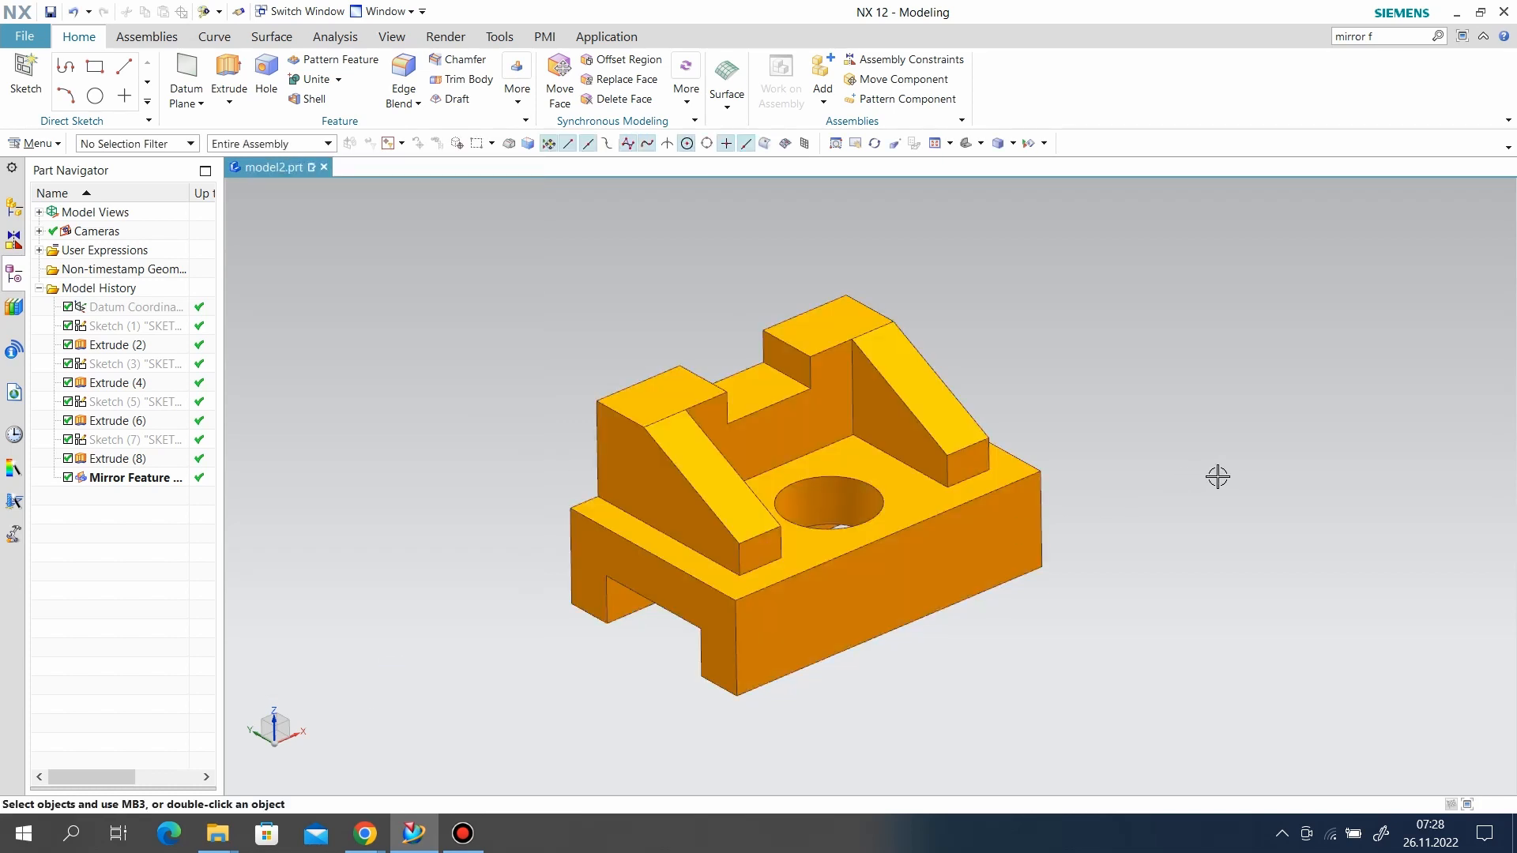
{"action": "middle_click_drag", "start_coordinate": [1216, 474], "coordinate": [800, 402]}
{"action": "middle_click_drag", "start_coordinate": [1179, 553], "coordinate": [1194, 586]}
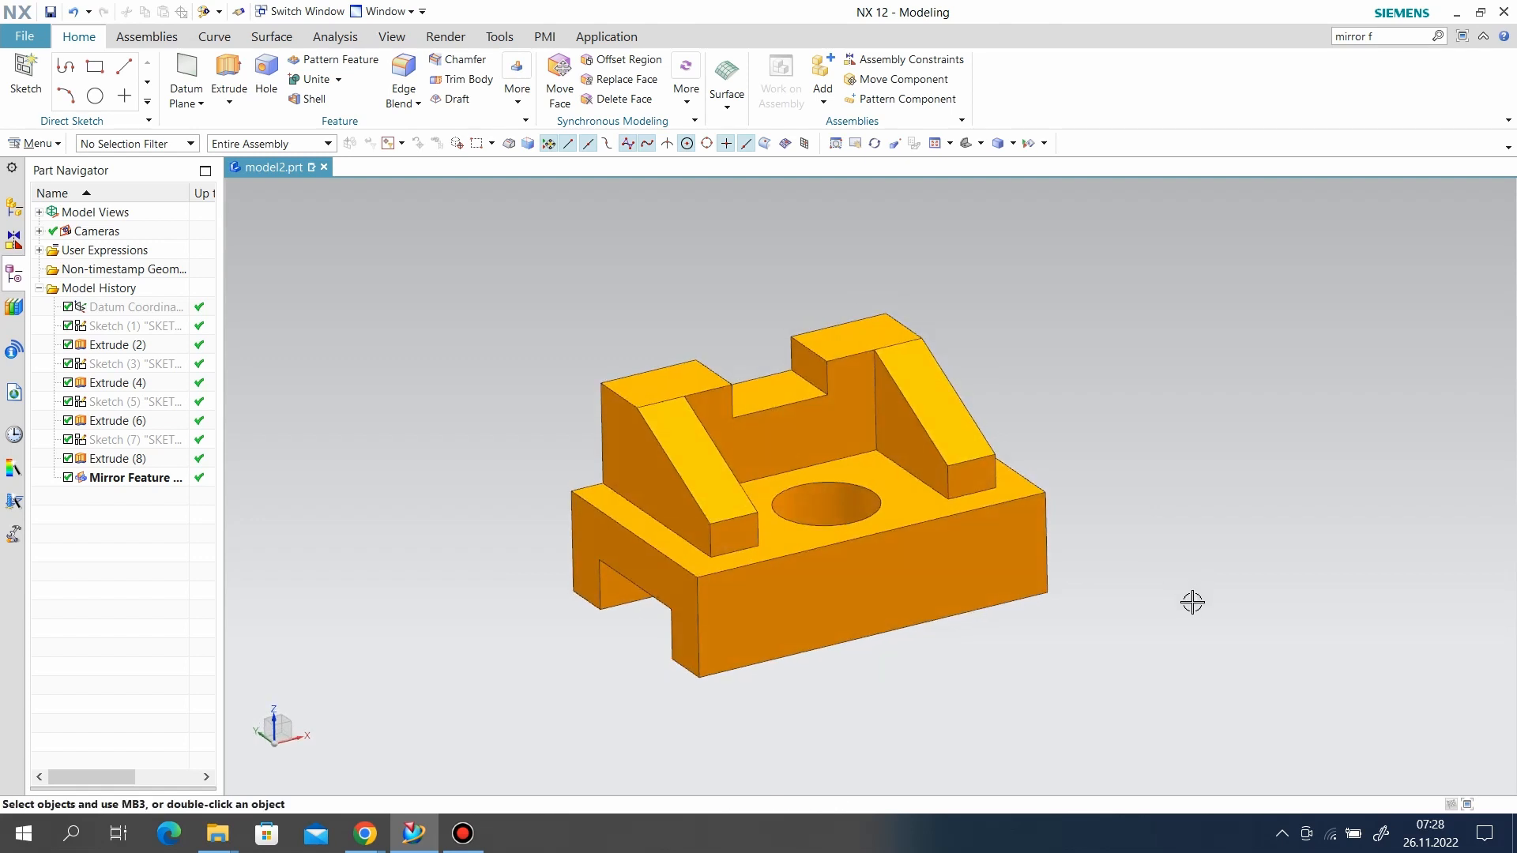